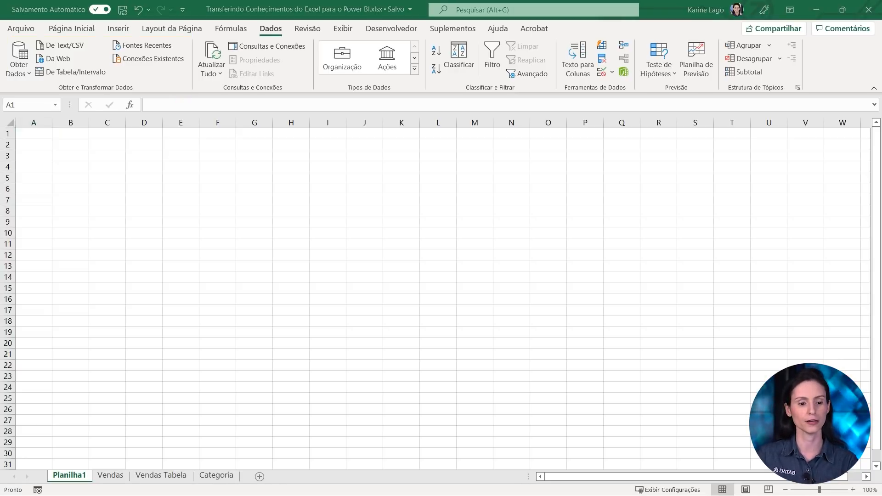
- Import the Clientes.csv file as a text/CSV data source and bring up its data preview
left_click(23, 73)
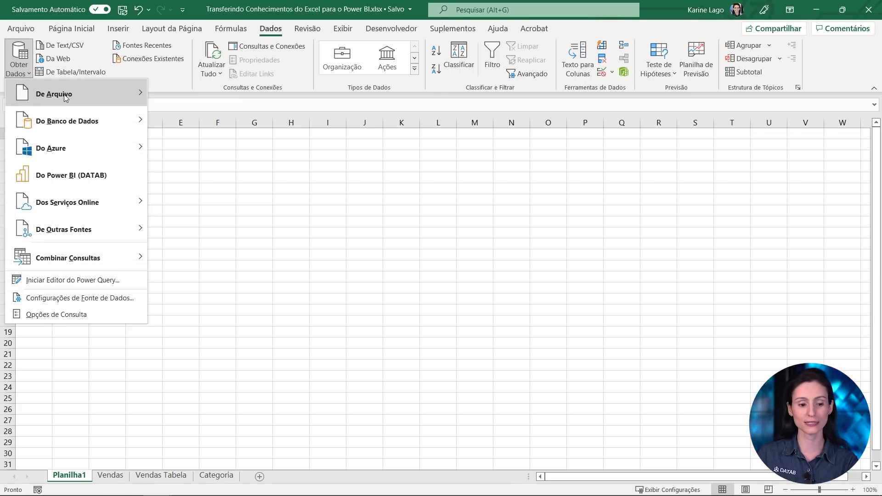
mouse_move(101, 94)
mouse_move(101, 121)
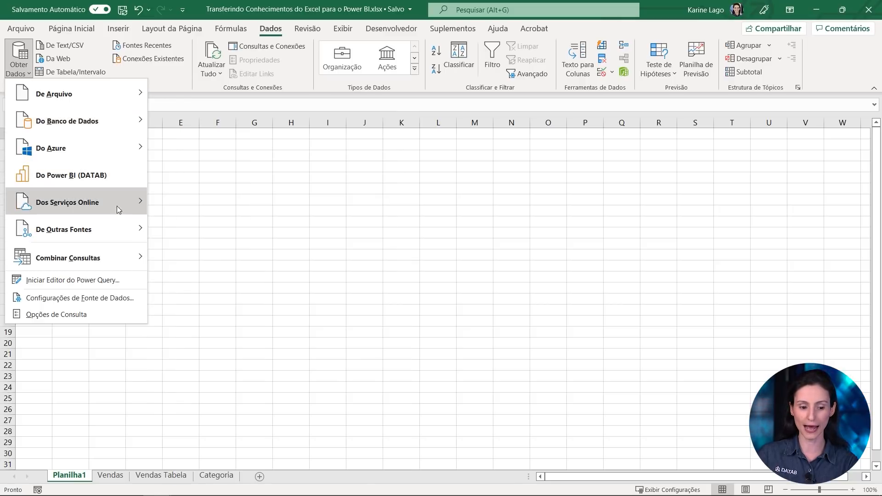
mouse_move(103, 234)
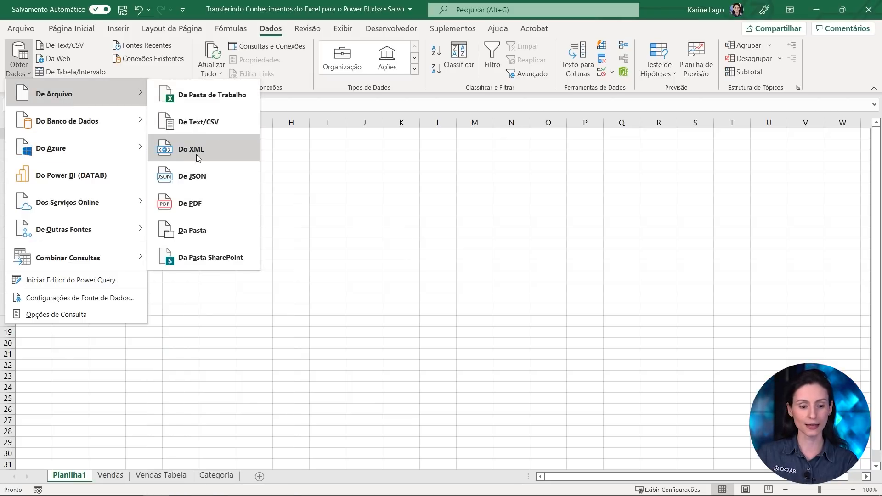
left_click(216, 125)
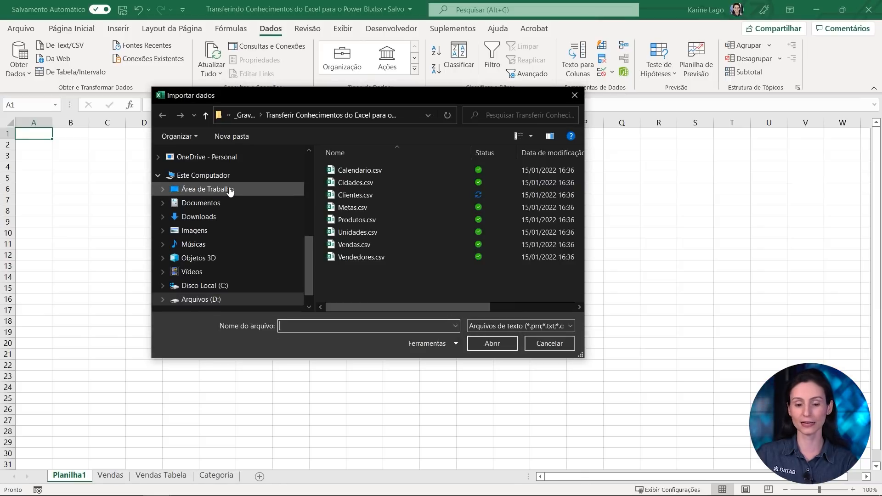
left_click(369, 196)
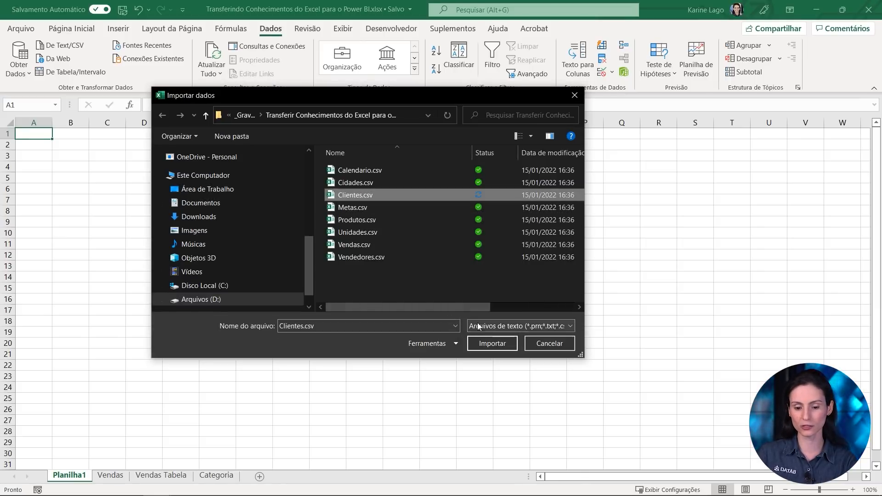
left_click(497, 342)
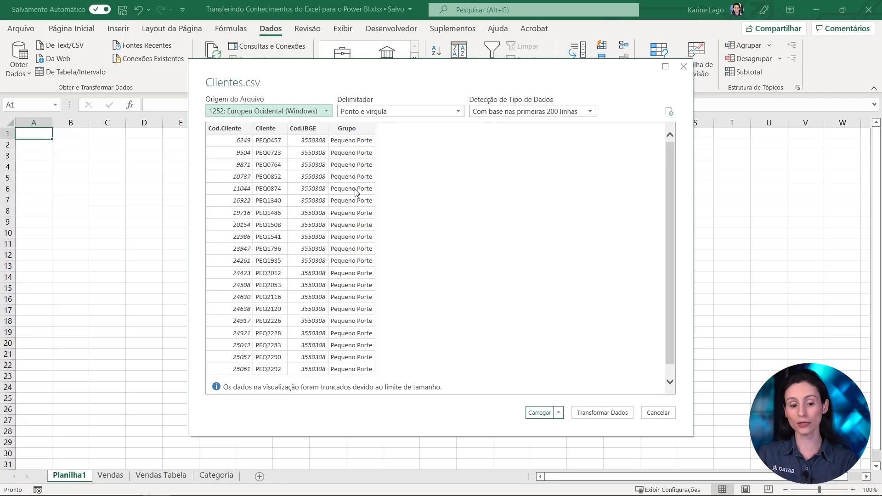
mouse_move(520, 400)
left_mouse_down()
mouse_move(567, 426)
mouse_move(637, 425)
left_mouse_up()
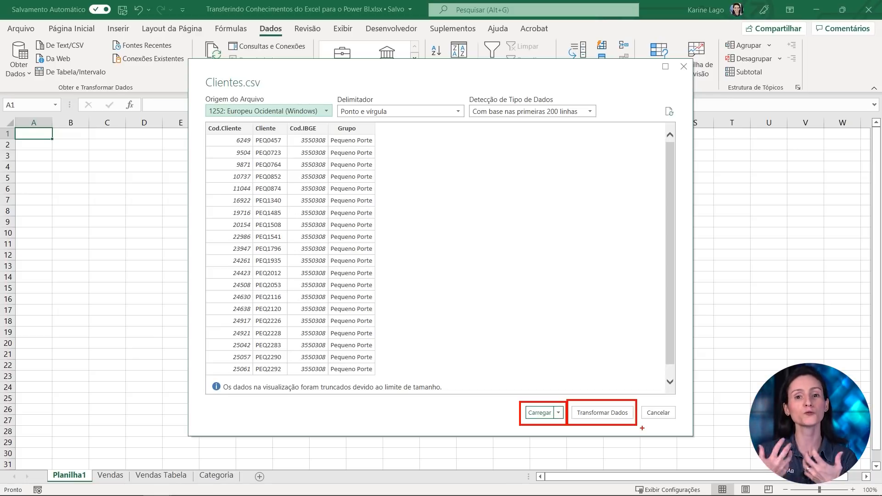
key("ctrl+z")
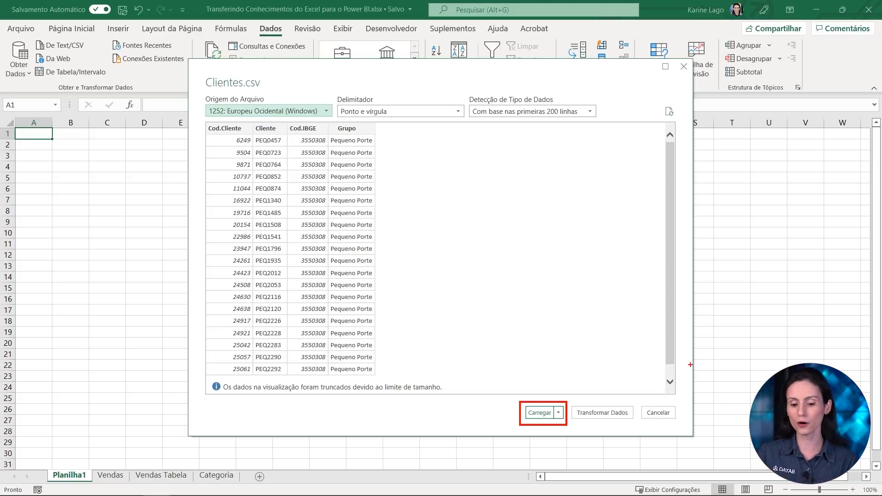
key("ctrl+z")
left_click_drag(608, 402, 628, 365)
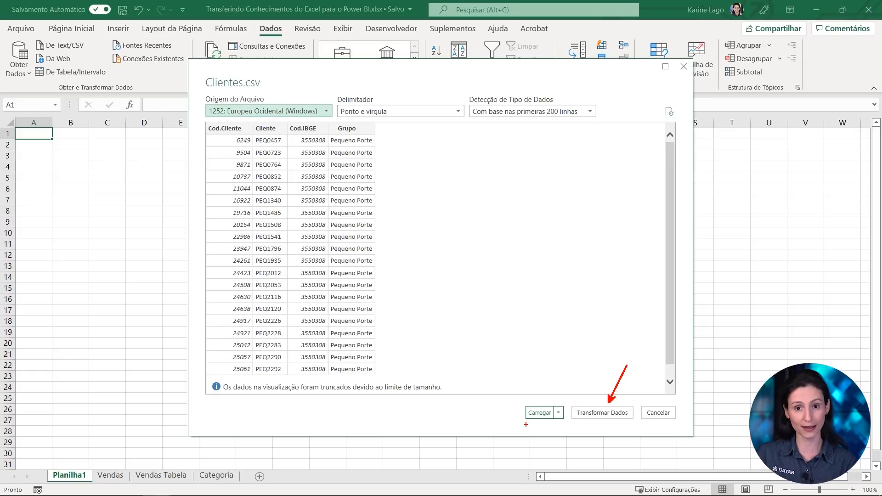
key("Escape")
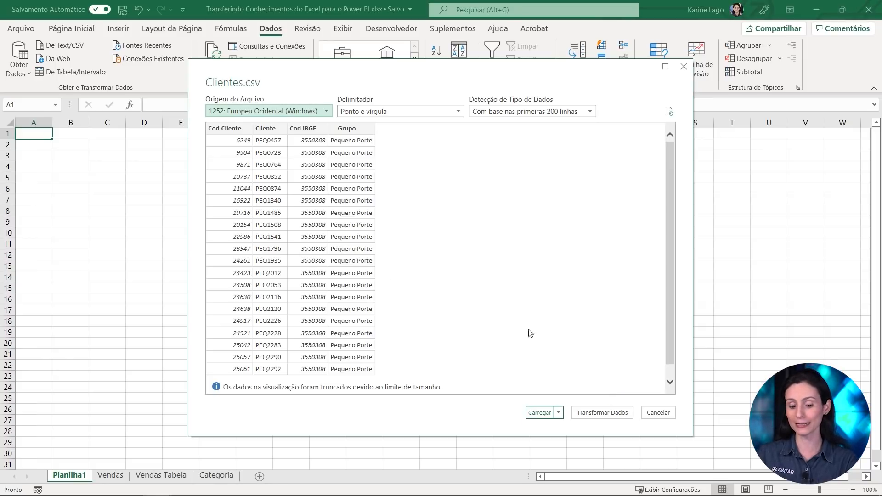
- Load the Clientes.csv preview into the Power Query Editor for transformation, with the editor window maximized
left_click(603, 413)
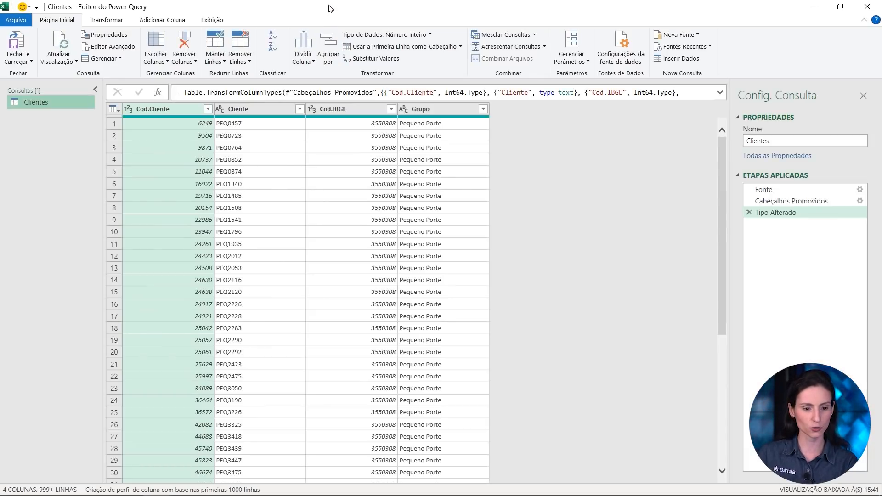
double_click(329, 9)
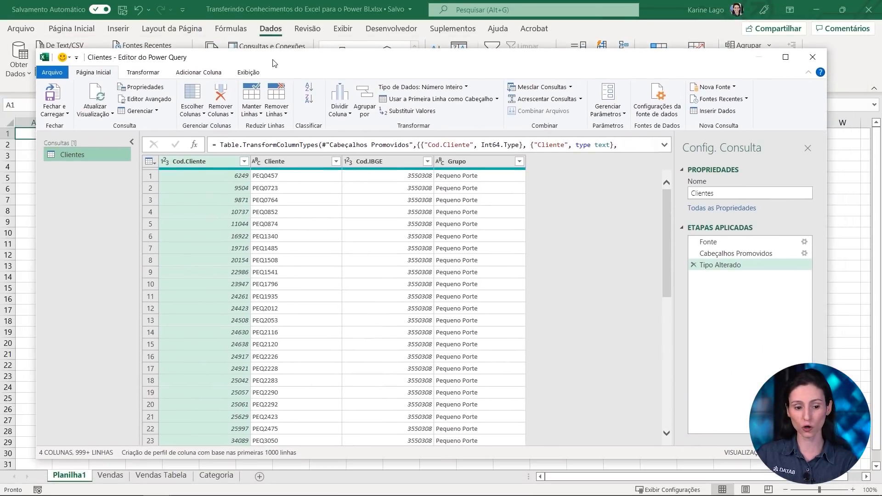
double_click(275, 63)
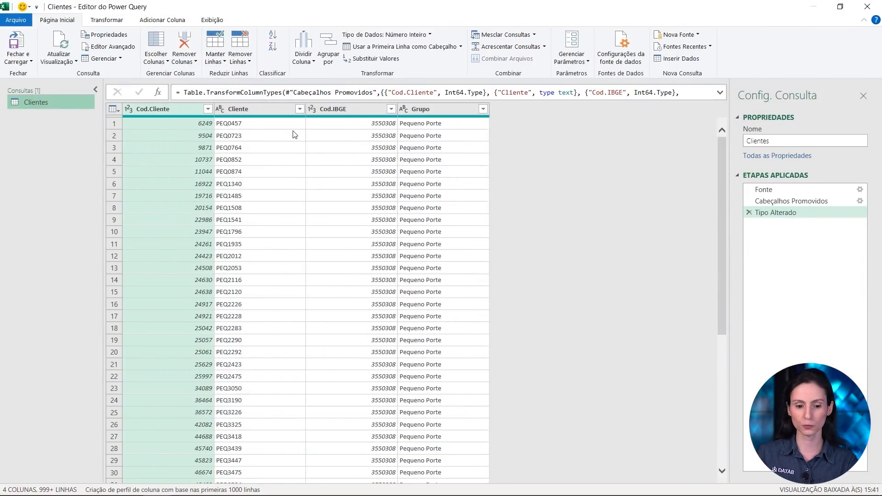
- Remove the Cod.IBGE column from the Clientes query
left_click(350, 111)
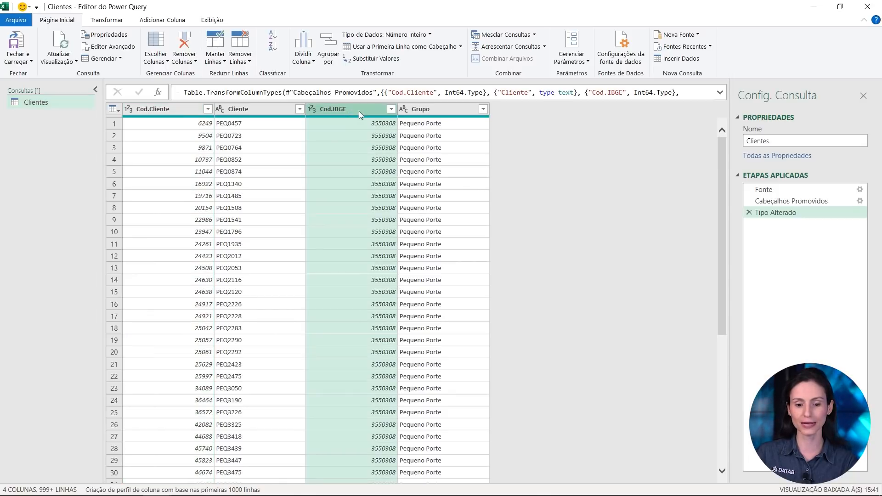
right_click(357, 113)
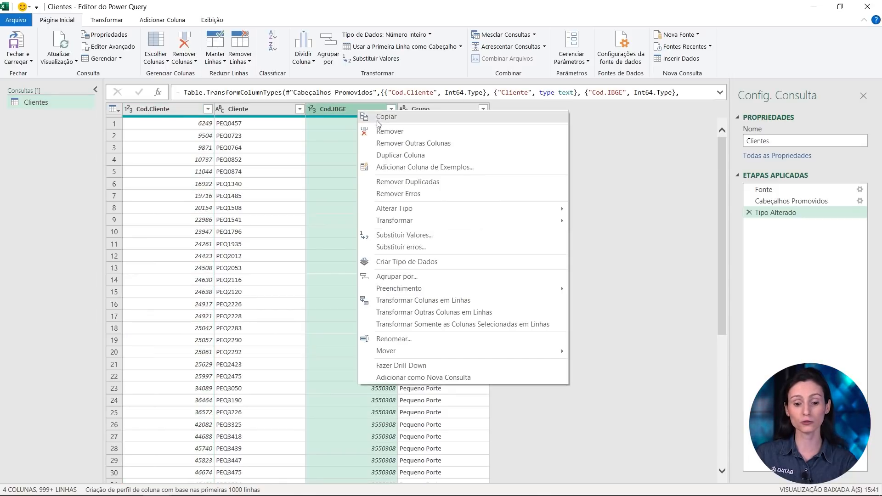
left_click(379, 133)
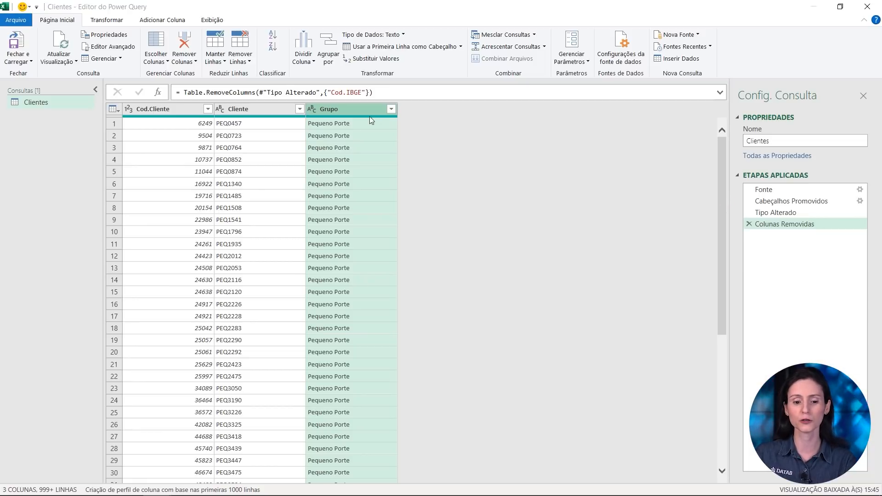
- Load the full list of Grupo values and filter the column to Atacados, Atacarejo and Carreteiros only
left_click(391, 109)
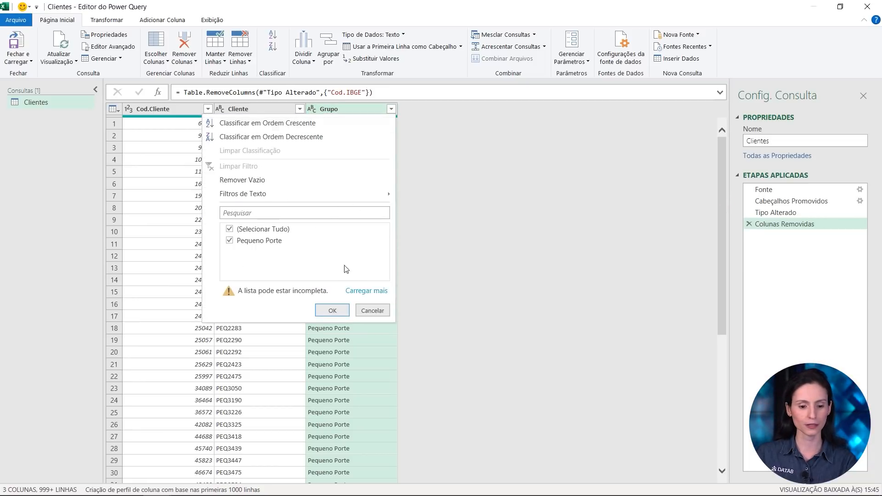
left_click(377, 291)
left_click(229, 229)
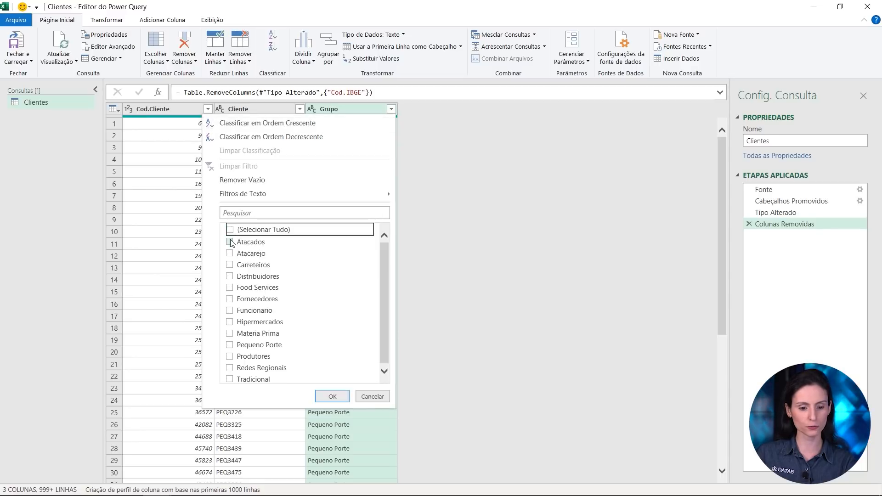
left_click(229, 240)
left_click(230, 253)
left_click(230, 265)
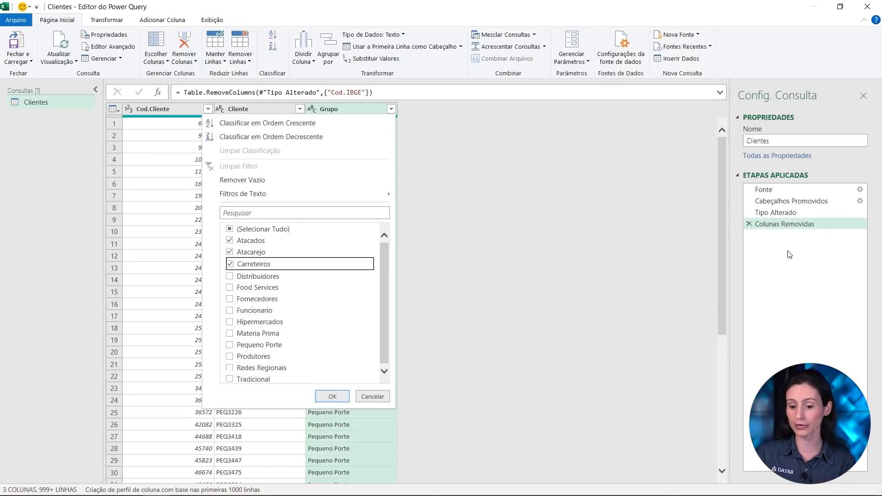
left_click(333, 397)
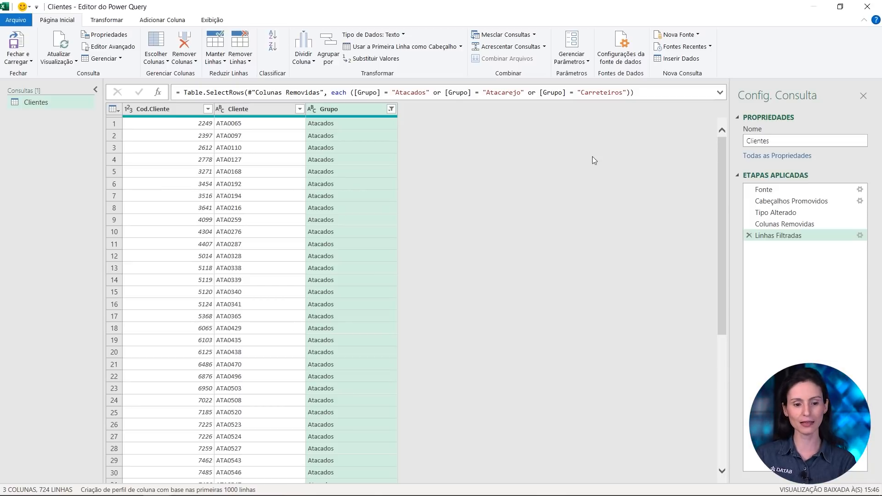
- Open the Clientes query code in the Advanced Editor, enlarge its text, and examine the Fonte and Cabeçalhos Promovidos lines
left_click(221, 20)
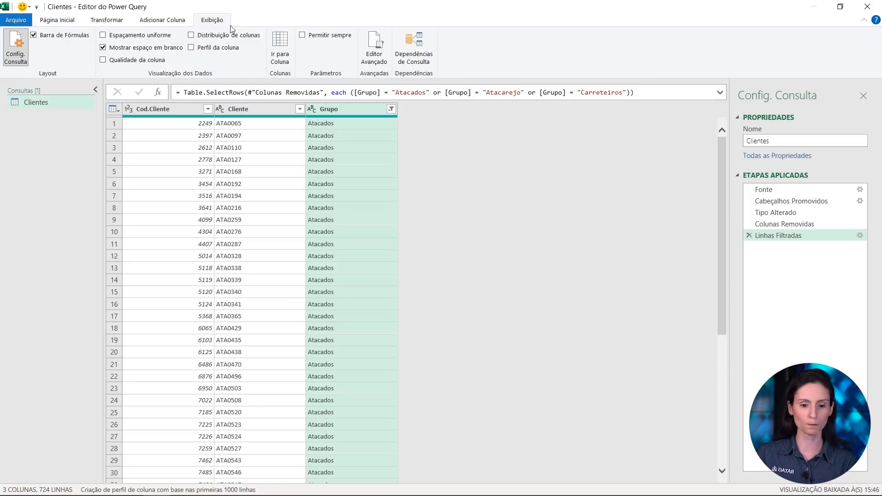
left_click(374, 59)
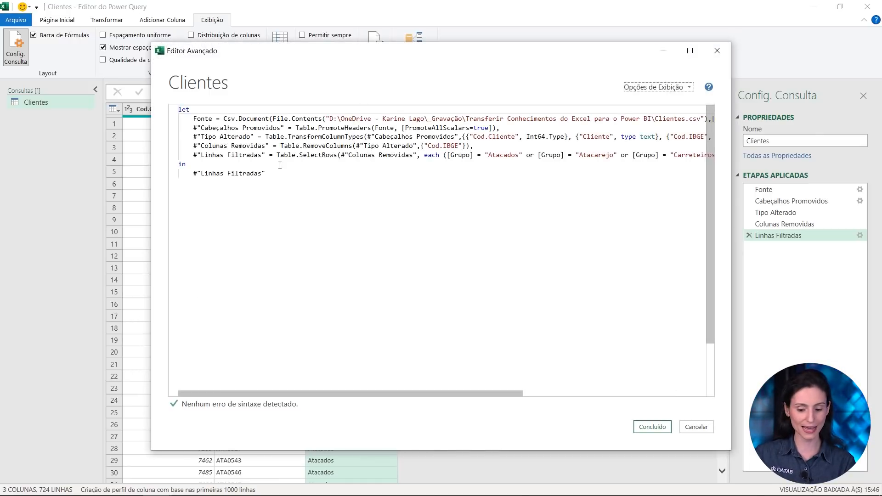
key("ctrl+shift+equal")
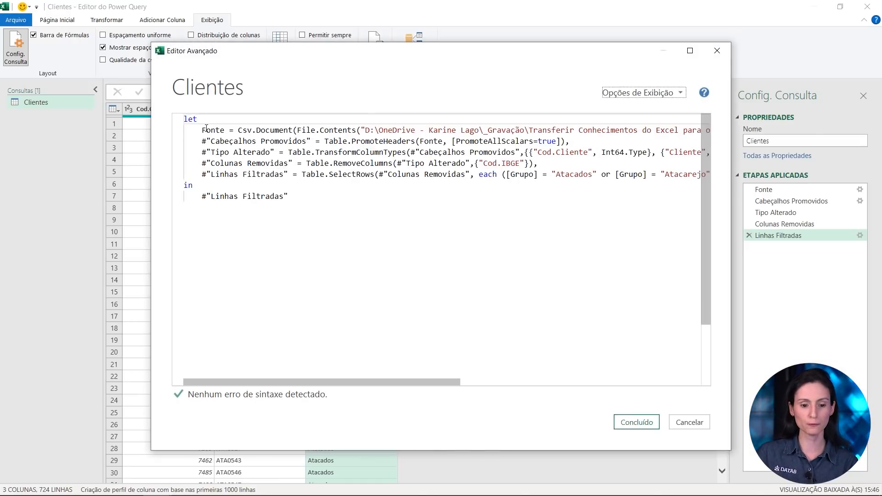
left_click_drag(206, 130, 420, 131)
left_click_drag(206, 130, 489, 131)
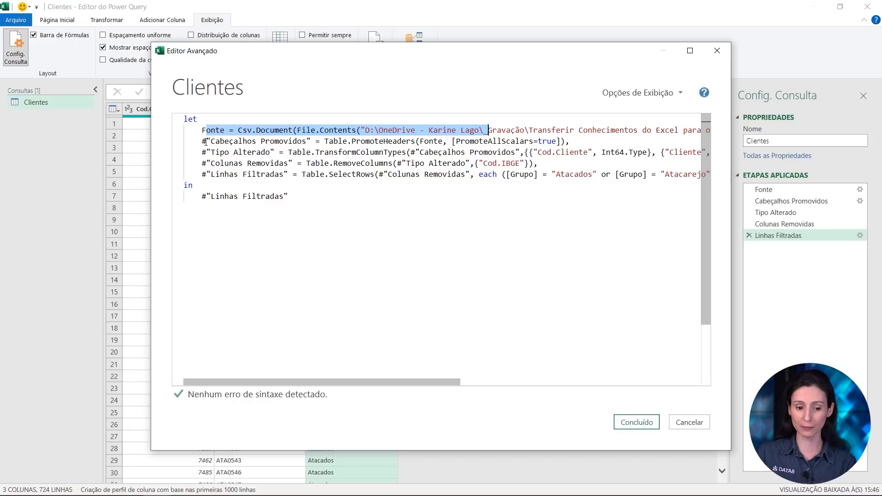
left_click_drag(202, 141, 281, 141)
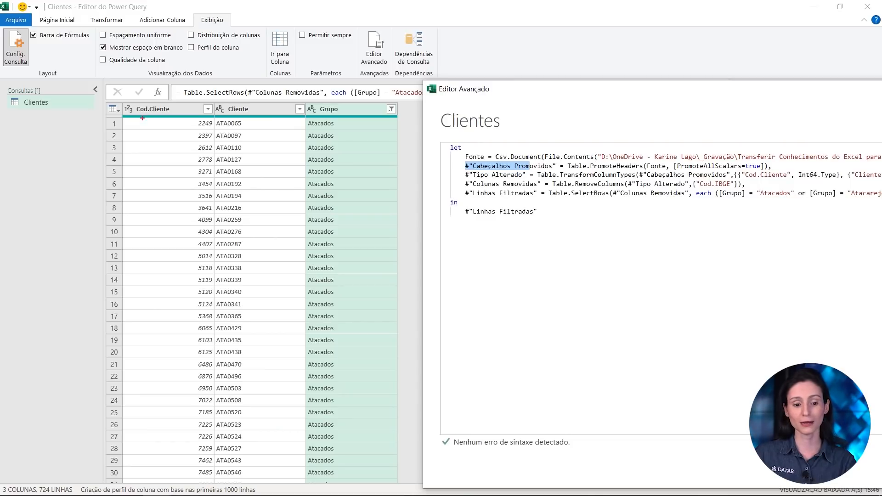
mouse_move(119, 103)
left_mouse_down()
mouse_move(233, 116)
mouse_move(405, 113)
left_mouse_up()
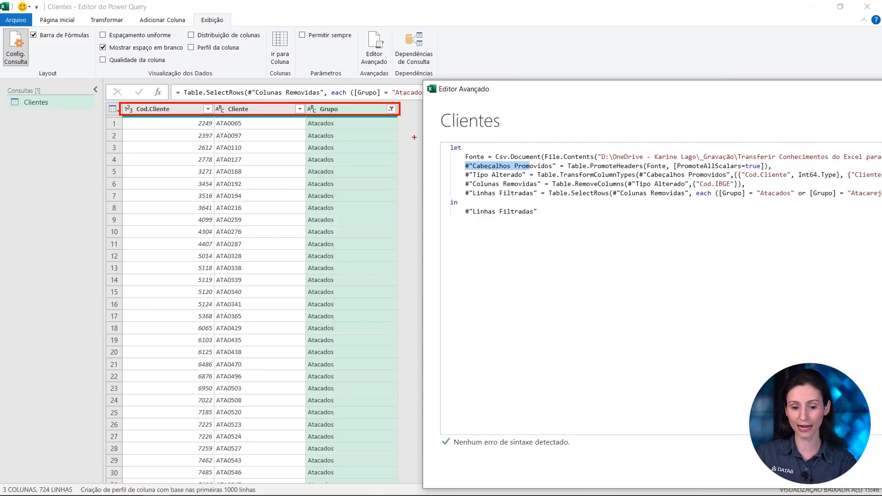
key("Escape")
left_click_drag(461, 168, 526, 180)
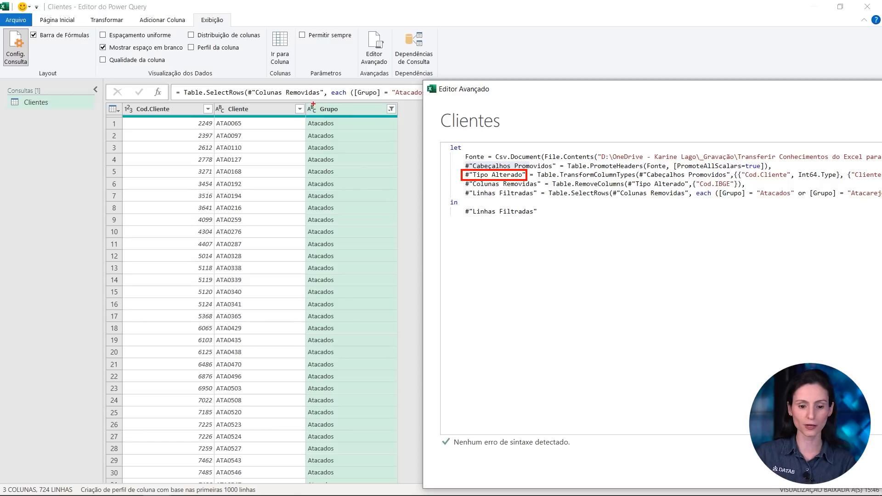
left_click_drag(313, 87, 314, 103)
left_click_drag(223, 85, 221, 104)
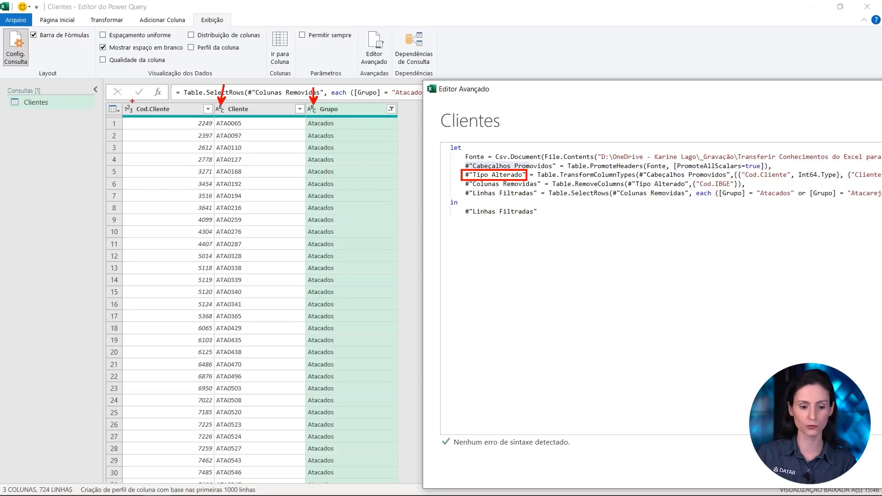
left_click_drag(133, 101, 139, 81)
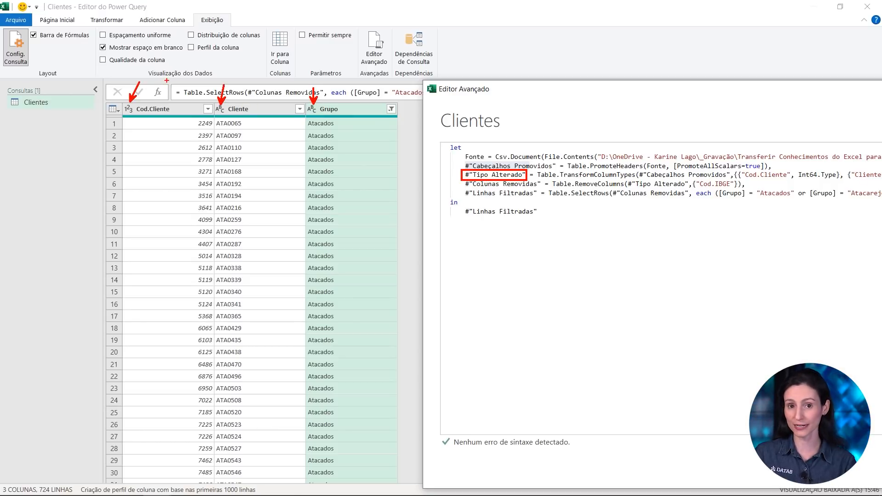
key("Escape")
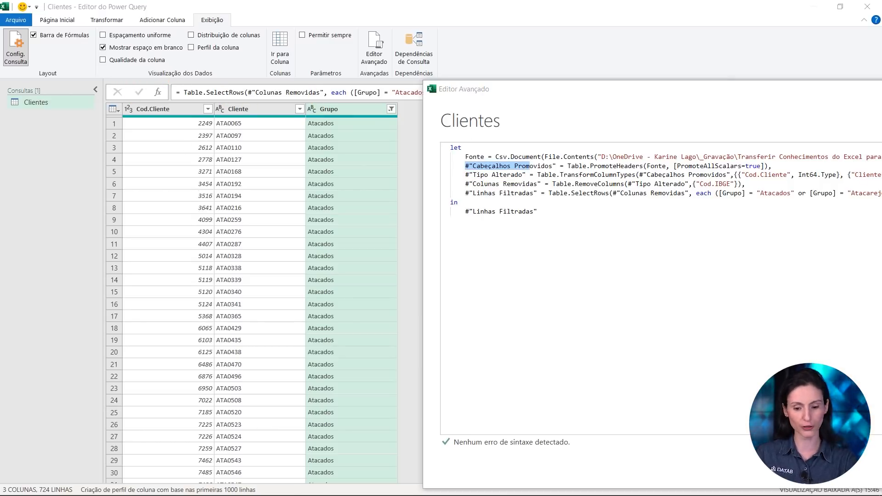
left_click_drag(463, 179, 540, 188)
left_click_drag(463, 189, 541, 198)
key("Escape")
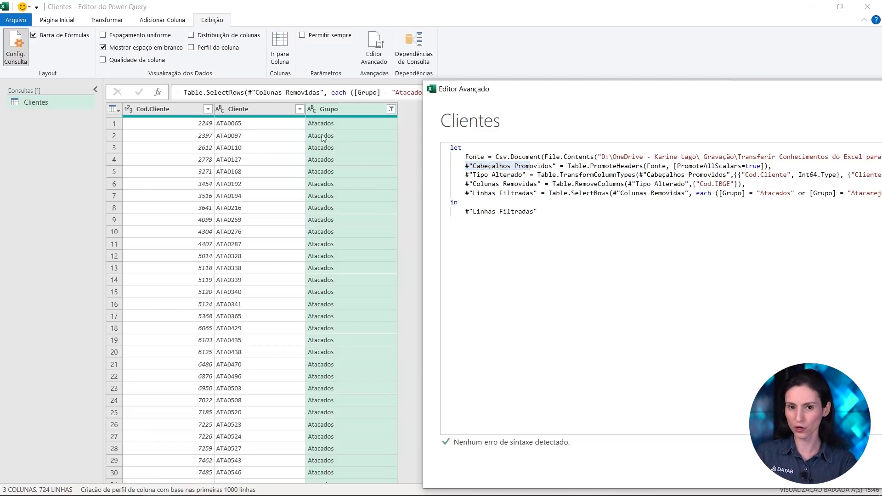
- Examine the Linhas Filtradas code line, selecting the filter values Atacados, Atacarejo and Carreteiros in turn
left_click_drag(536, 91, 293, 74)
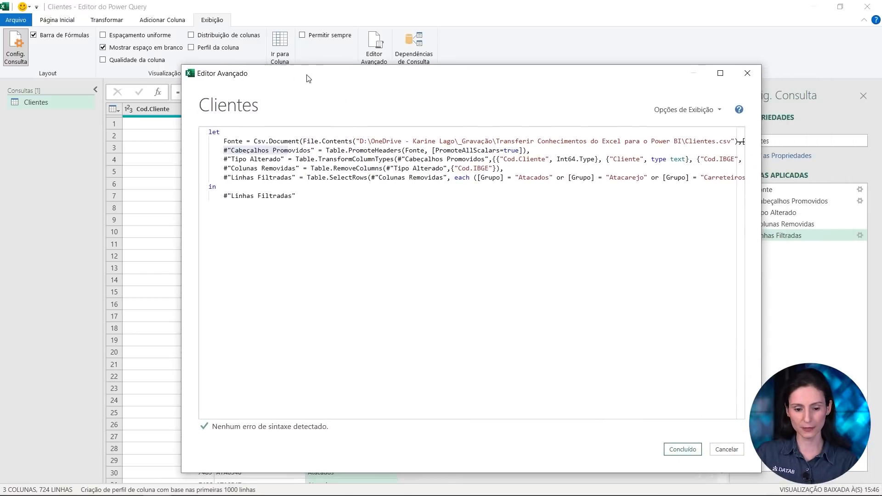
left_click(489, 177)
left_click(532, 178)
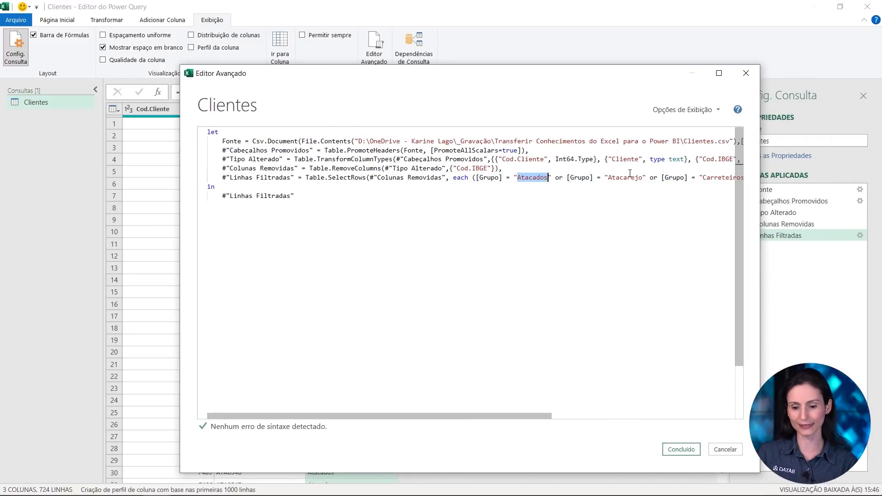
left_click(620, 178)
left_click_drag(554, 416, 629, 416)
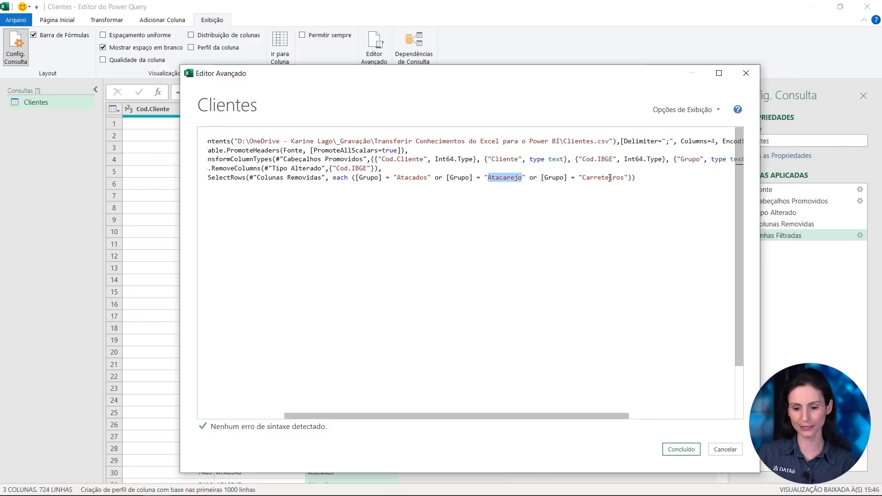
left_click(604, 178)
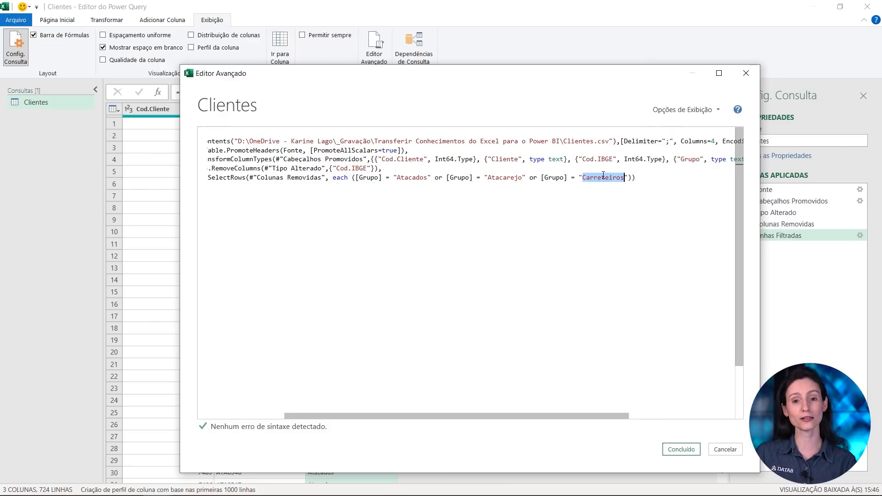
- Close the Advanced Editor and load the Clientes query into the workbook as a table on a new worksheet
left_click(692, 452)
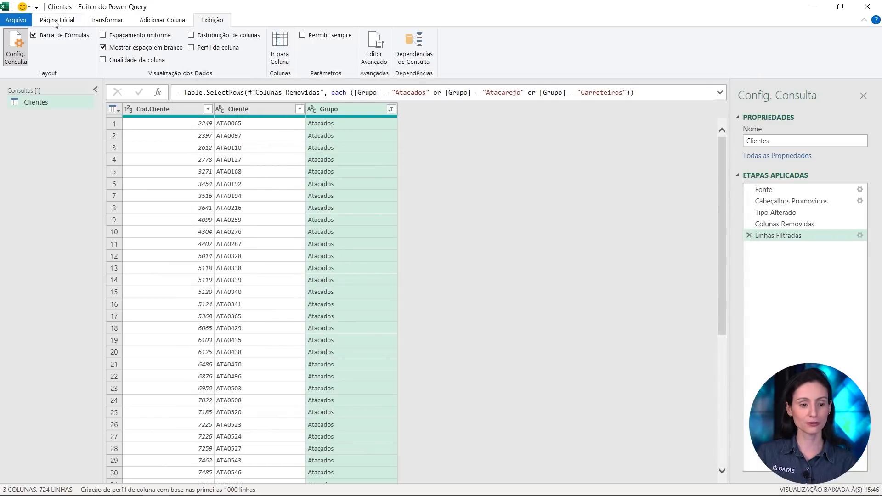
left_click(54, 21)
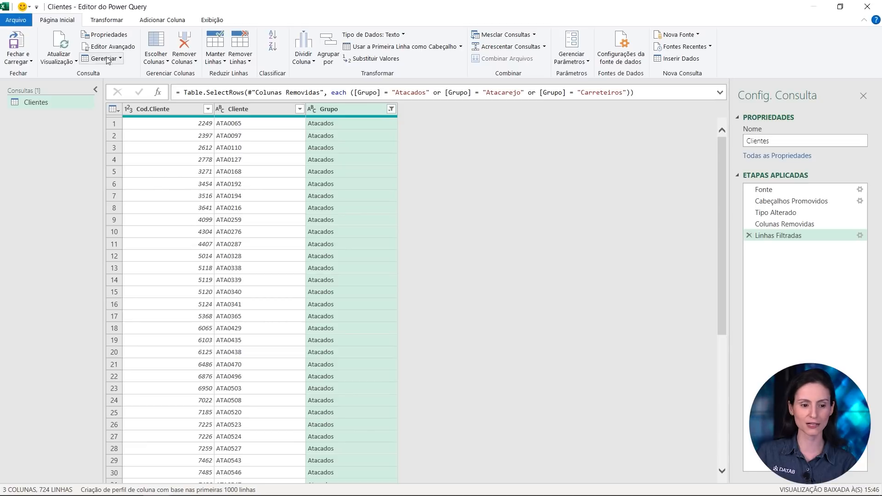
left_click(18, 60)
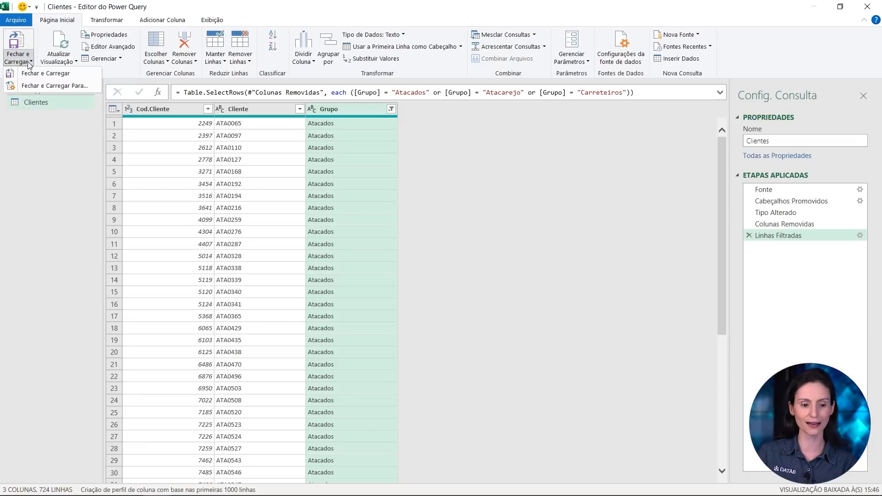
left_click(85, 88)
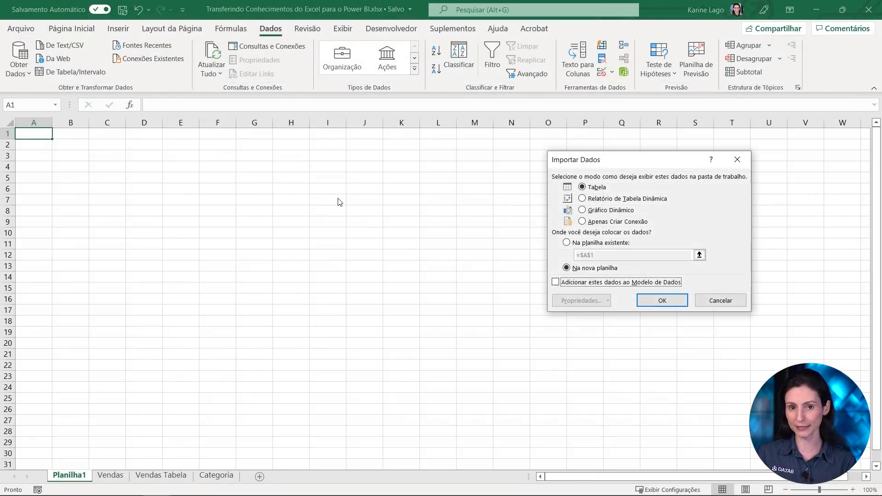
left_click_drag(627, 163, 431, 178)
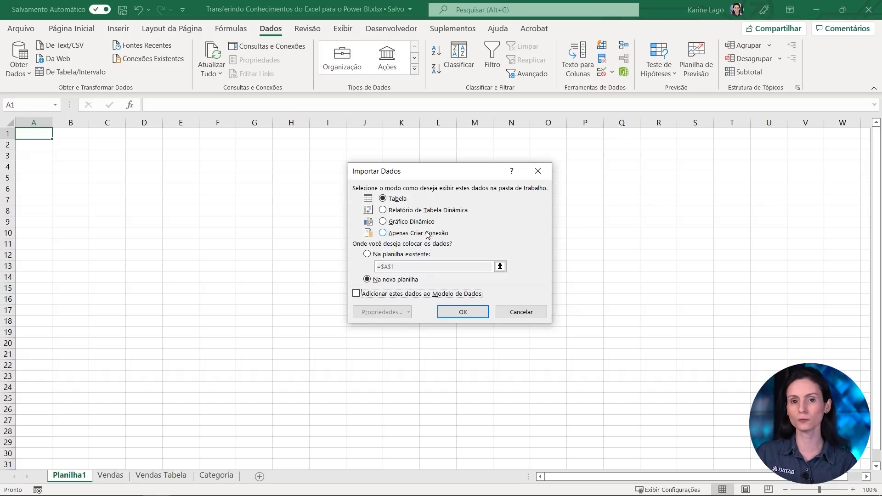
left_click(482, 312)
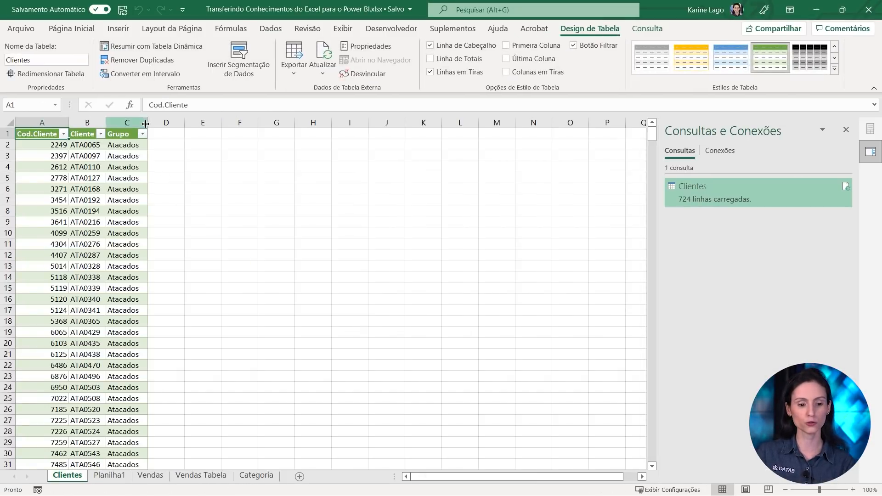
- Widen the Grupo column of the loaded table and check which values its filter list offers
left_click_drag(145, 123, 180, 123)
left_click(175, 134)
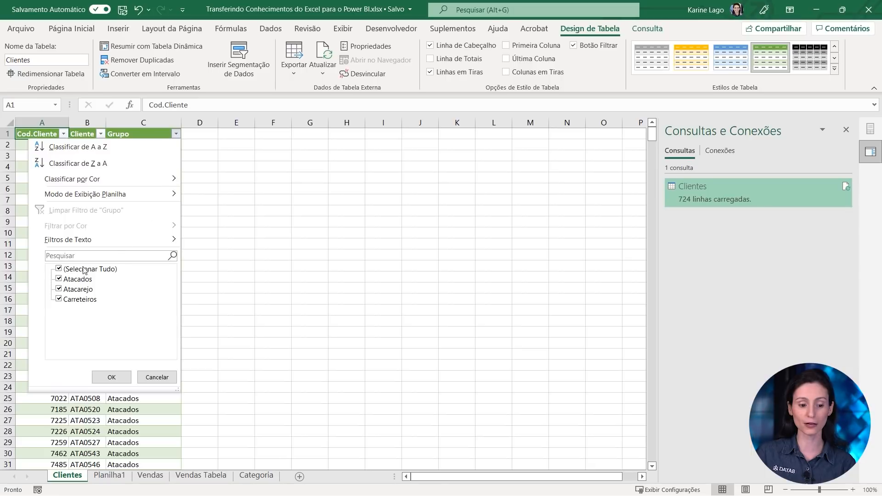
left_click(248, 187)
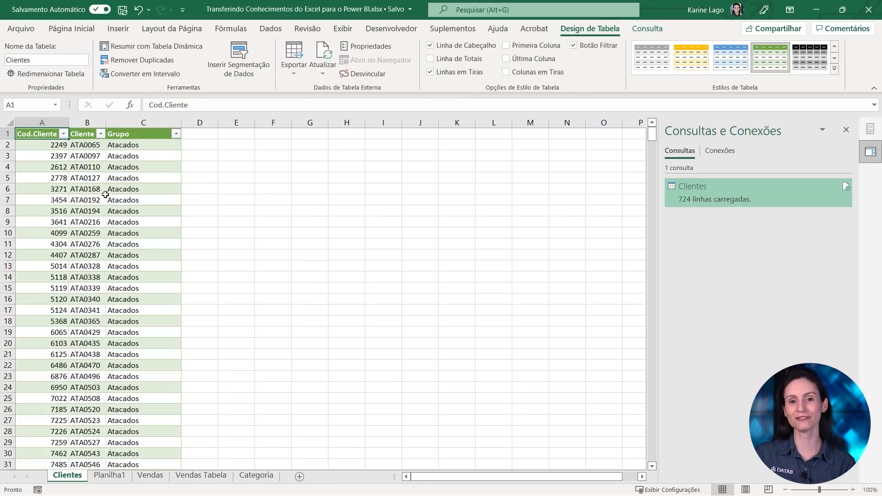
- Switch to Power BI Desktop and import Clientes.csv as a Text/CSV source from the Transferir Conhecimentos do Excel para o Power BI folder
key("alt+Tab")
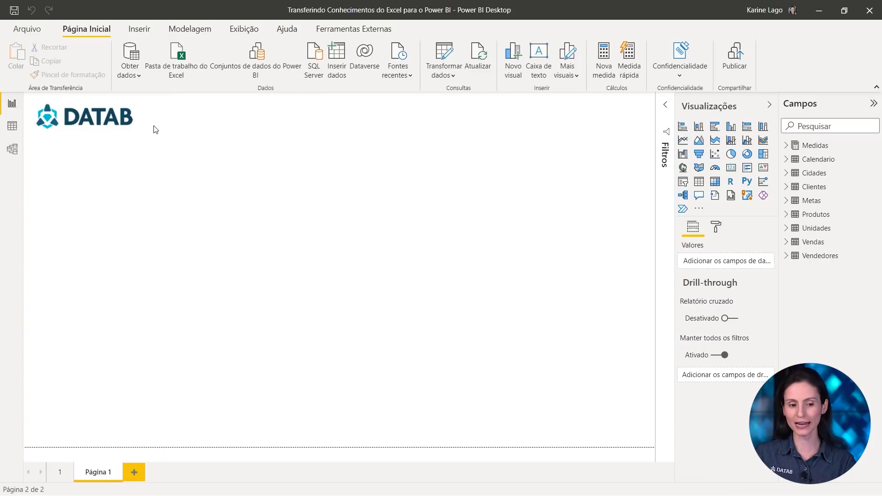
left_click(133, 76)
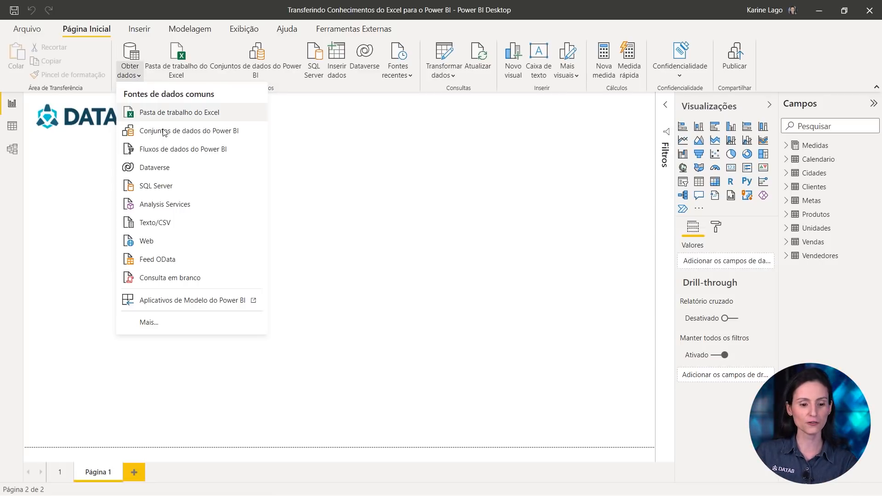
left_click(155, 222)
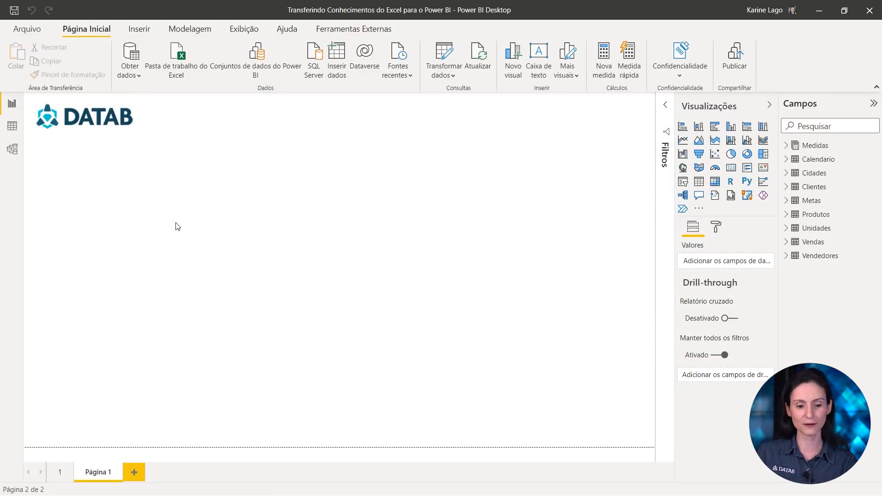
left_click(332, 29)
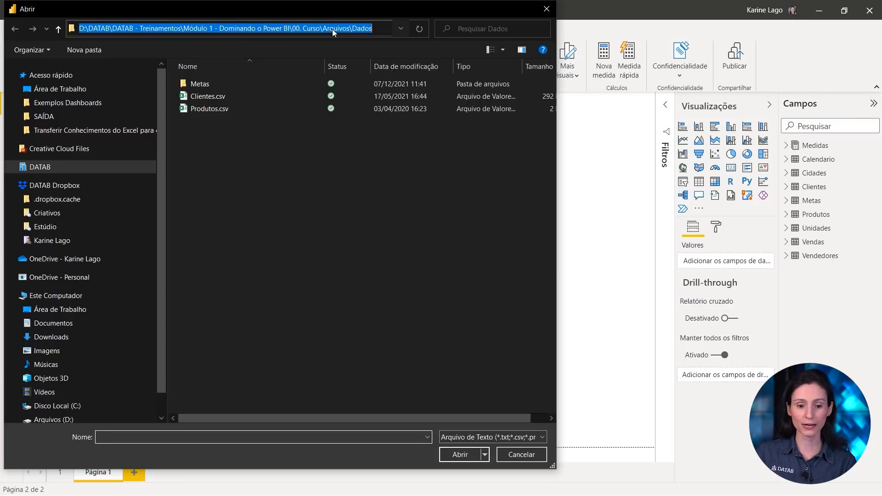
type("D:\\OneDrive - Karine Lago\\_Gravação\\Transferir Conhecimentos do Excel para o Power BI")
key("Return")
left_click(227, 110)
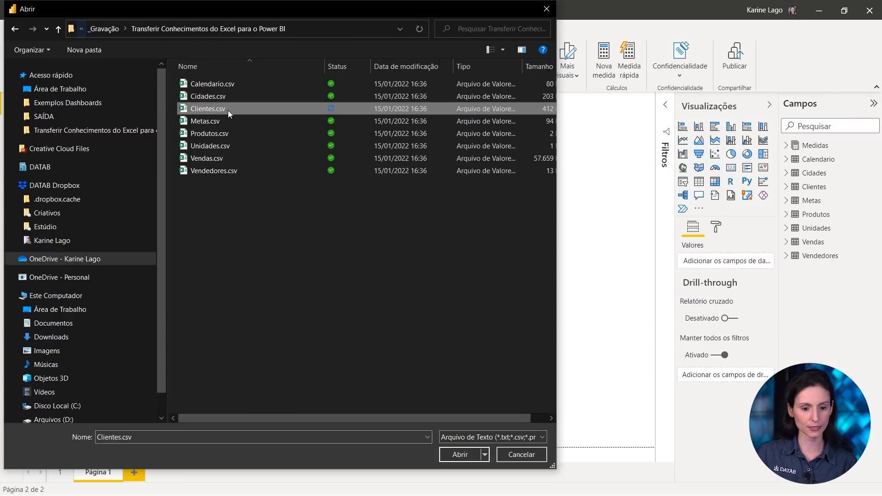
left_click(460, 454)
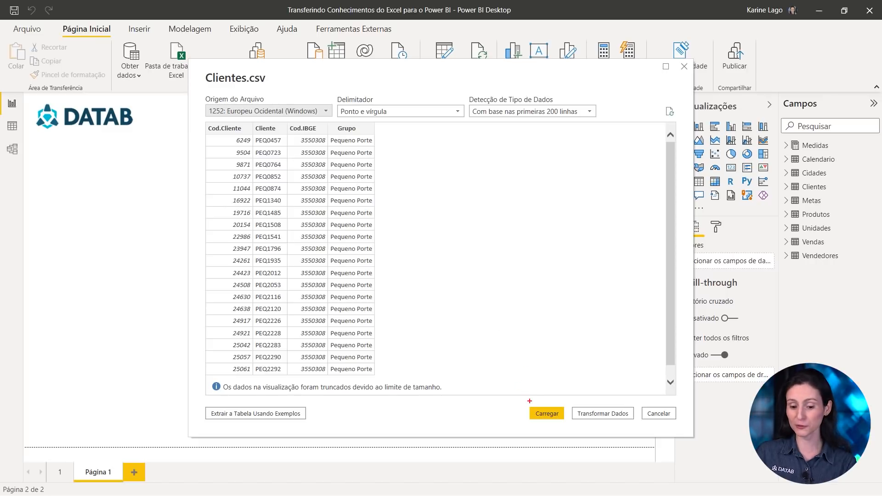
mouse_move(520, 401)
left_mouse_down()
mouse_move(565, 428)
mouse_move(637, 430)
left_mouse_up()
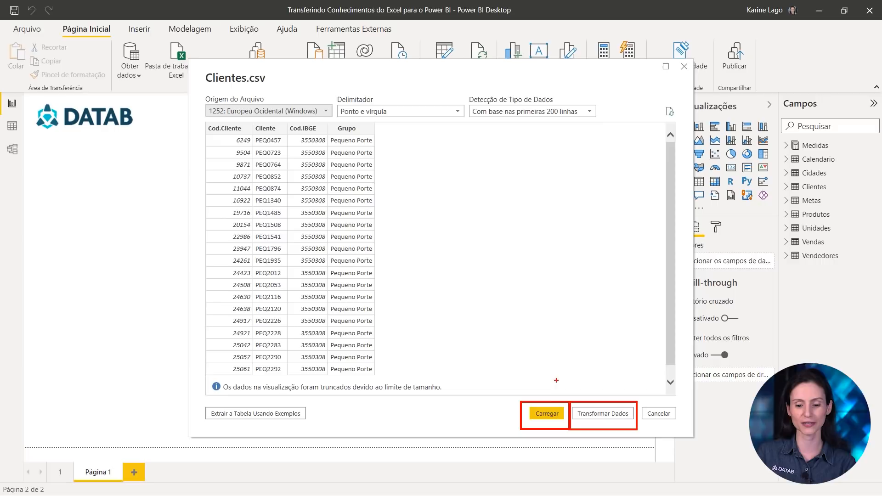
left_click_drag(564, 363, 550, 399)
left_click_drag(729, 286, 795, 262)
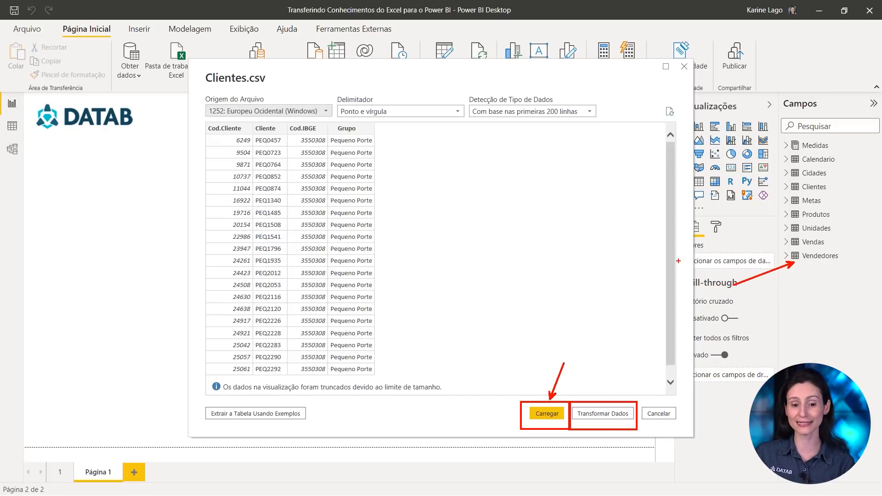
key("Escape")
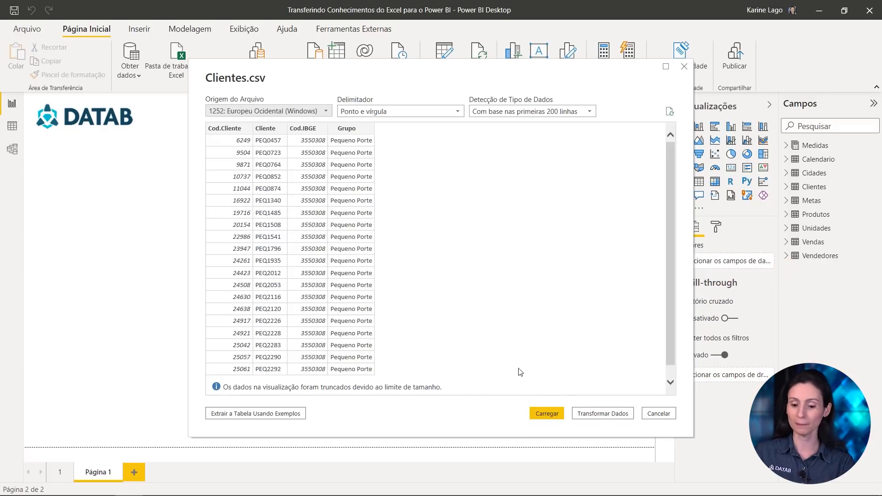
- Open the Clientes.csv data for transformation, maximize the Power Query editor, and collapse the Transformar Arquivo query group
left_click(618, 413)
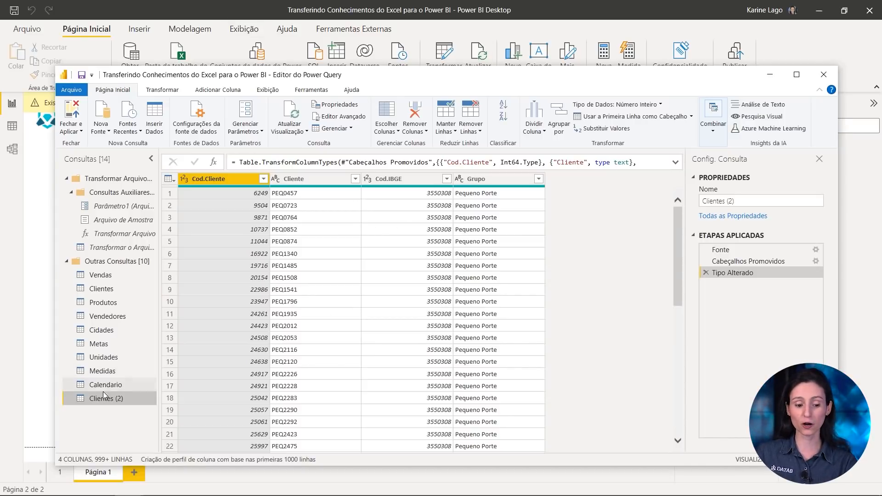
left_click(798, 75)
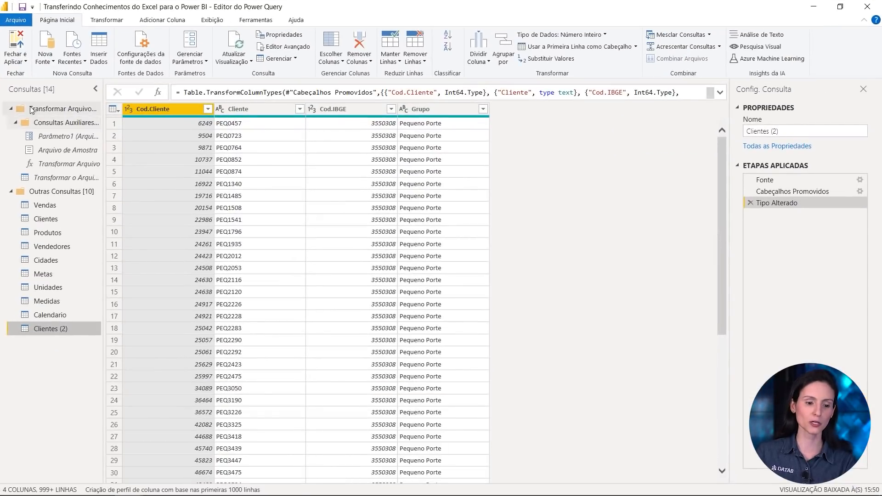
left_click(11, 109)
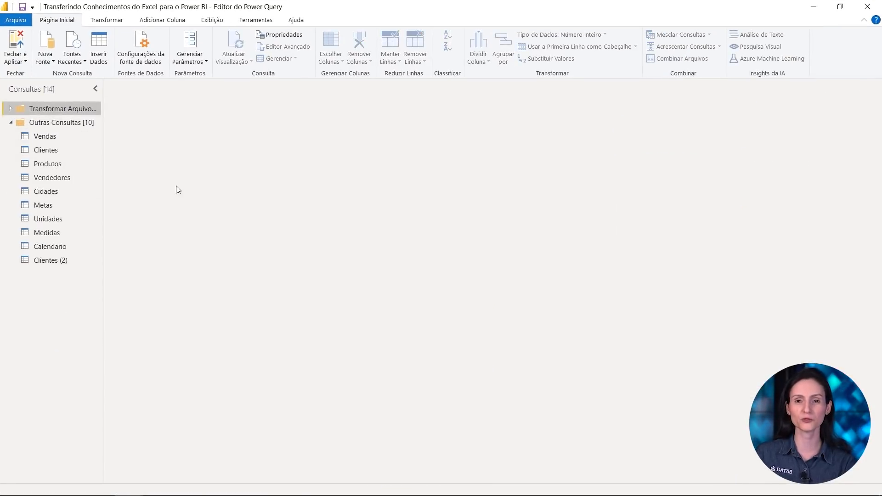
- Remove the Cod.IBGE column from the Clientes (2) query
left_click(68, 260)
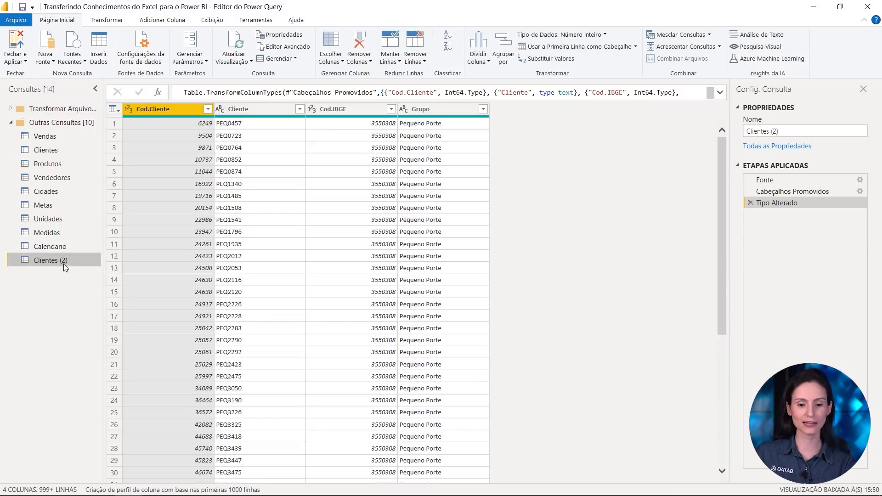
right_click(359, 111)
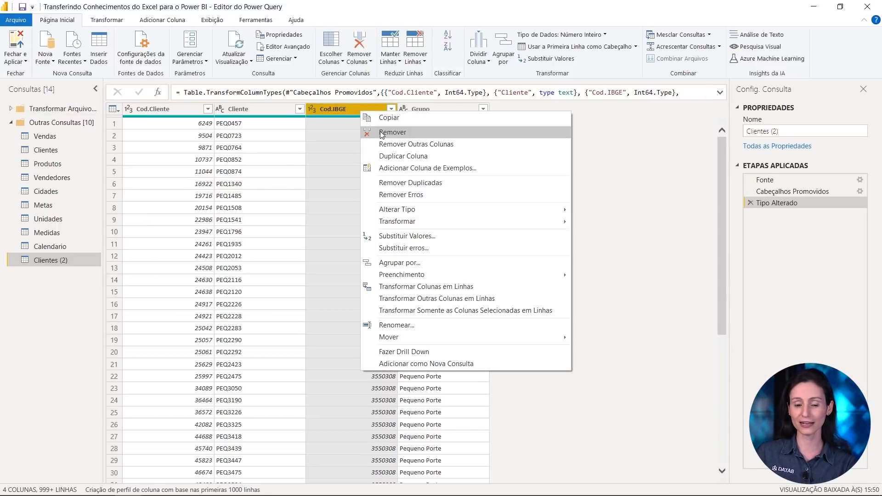
left_click(381, 134)
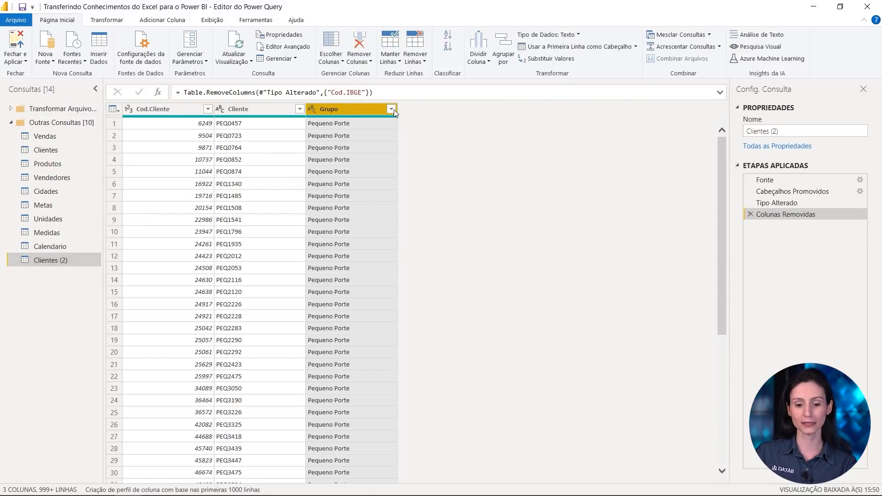
- Load all Grupo values in Clientes (2) and filter the column to Atacados, Atacarejo and Carreteiros only
left_click(391, 110)
left_click(367, 290)
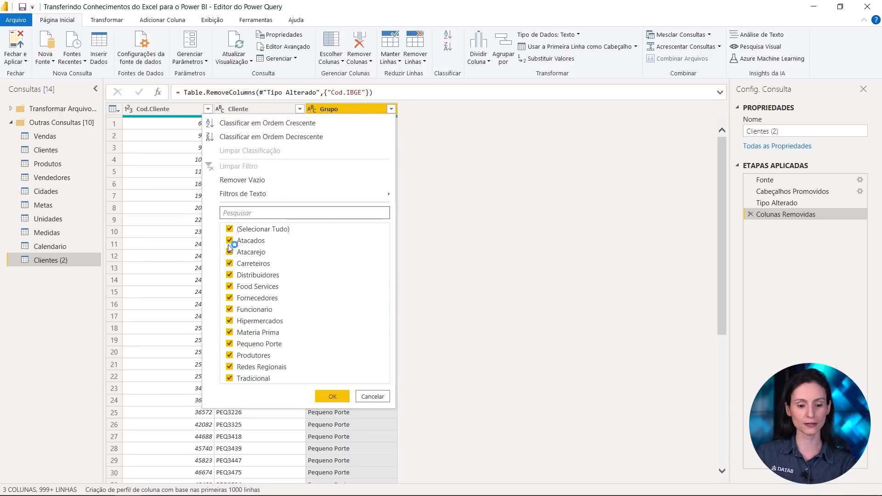
left_click(232, 229)
left_click(234, 240)
left_click(245, 252)
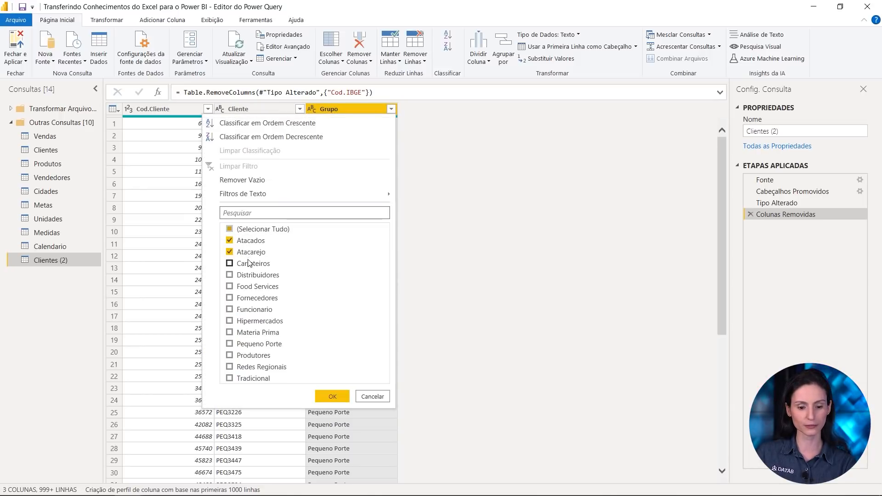
left_click(250, 265)
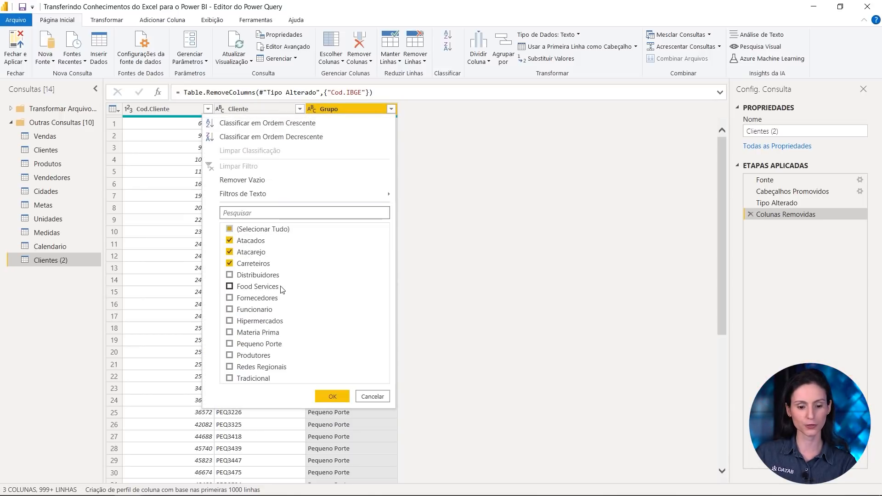
left_click(332, 396)
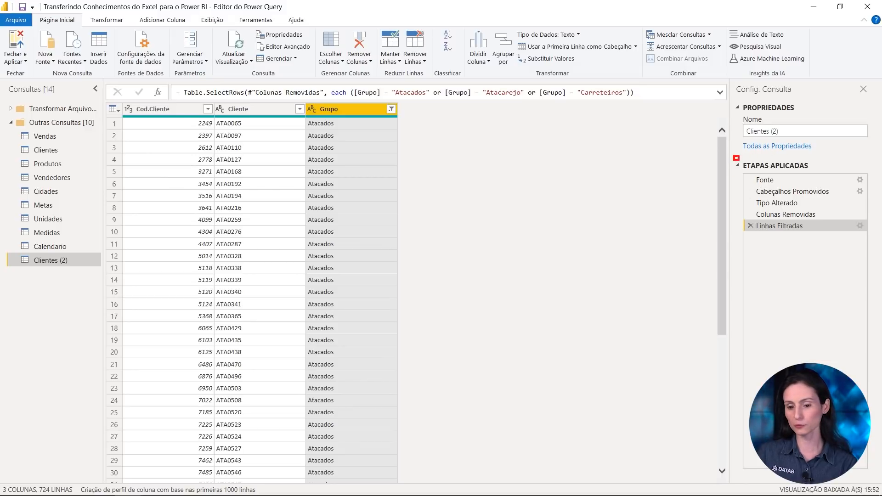
mouse_move(734, 155)
left_mouse_down()
mouse_move(868, 238)
mouse_move(869, 250)
left_mouse_up()
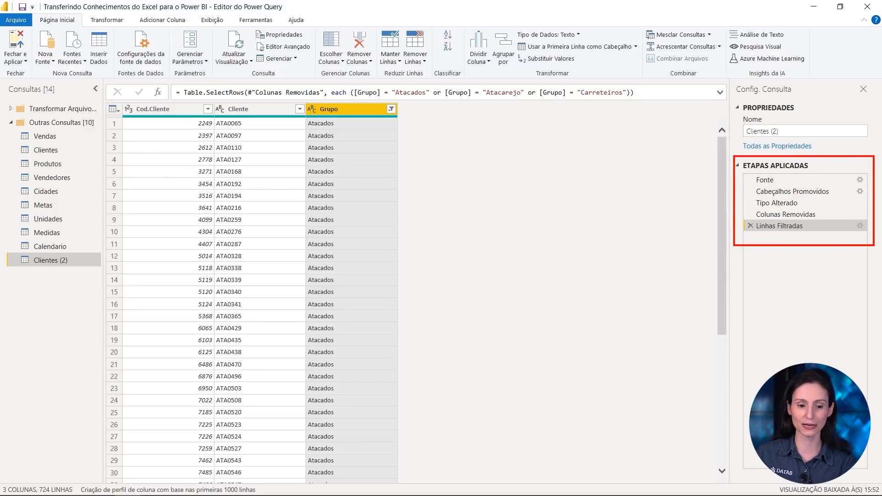
key("Escape")
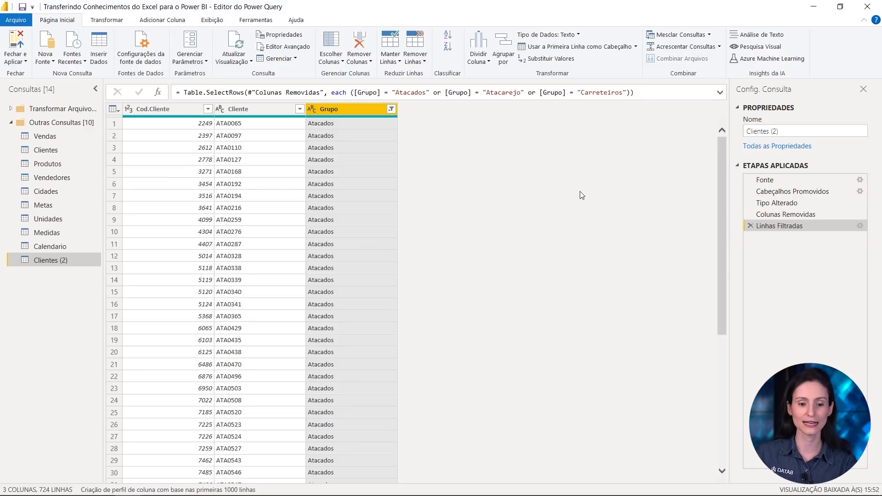
- Examine the Clientes (2) code in the Advanced Editor with enlarged text, from the Fonte line through Linhas Filtradas, and close it
left_click(287, 47)
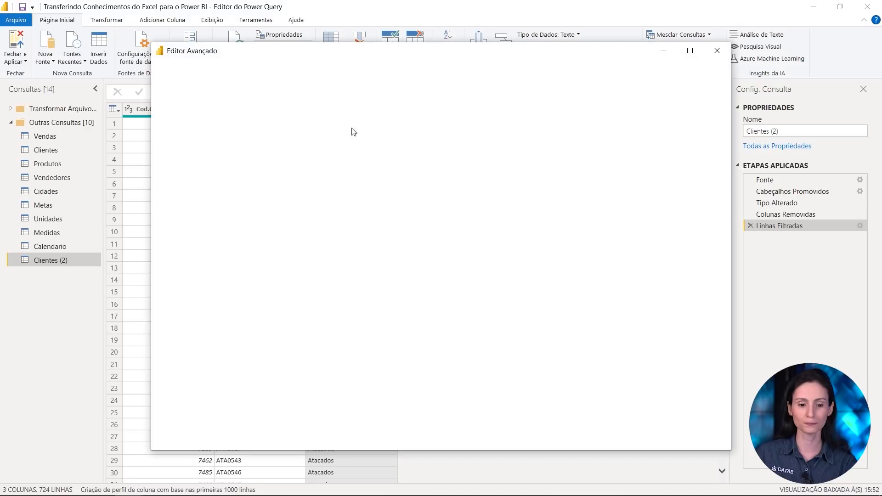
key("ctrl+shift+equal")
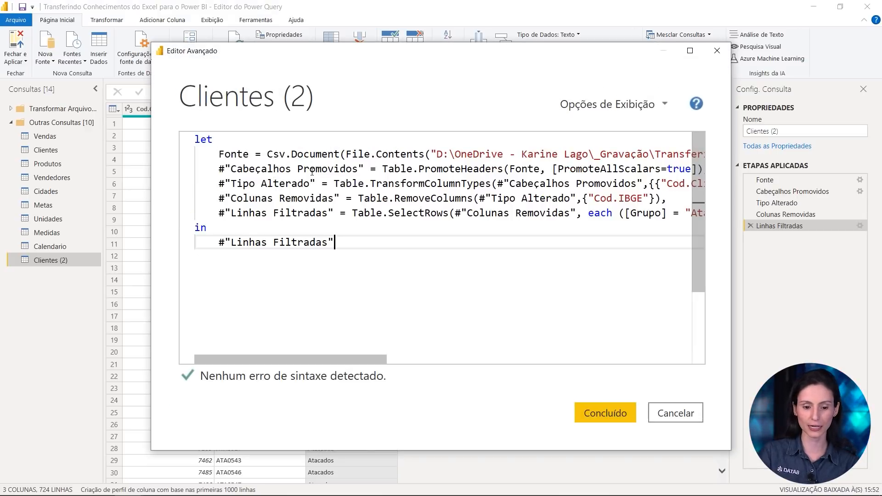
left_click(236, 154)
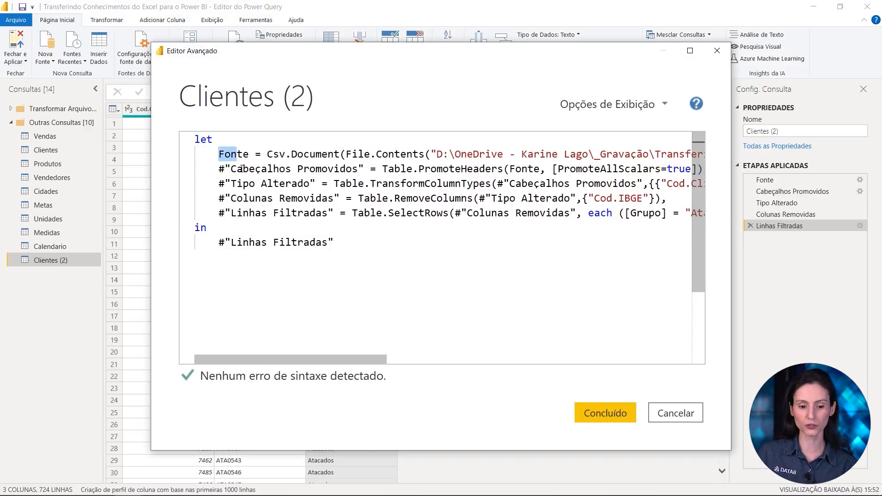
left_click_drag(236, 183, 285, 214)
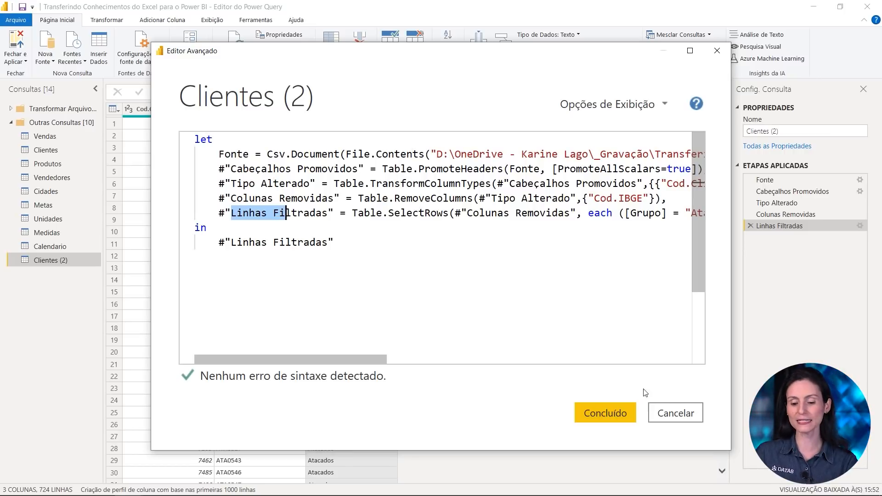
left_click(599, 412)
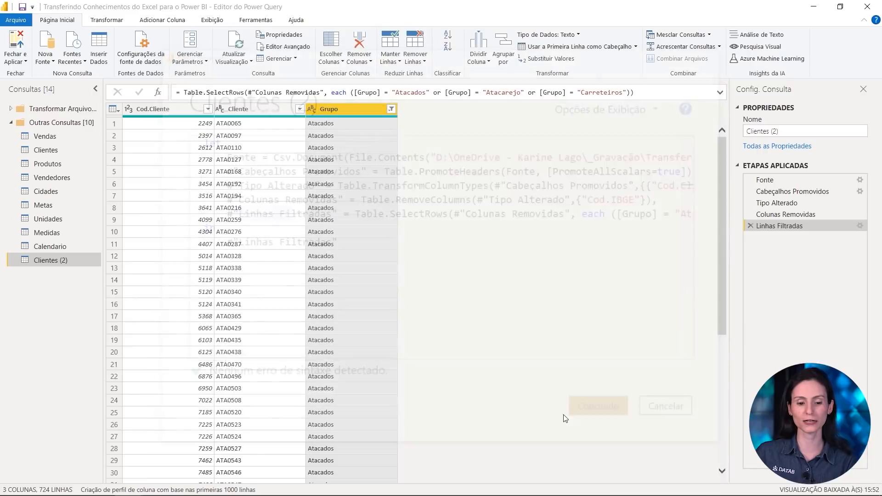
- Close the Power Query editor and apply the Clientes (2) query to the Power BI model
left_click(21, 41)
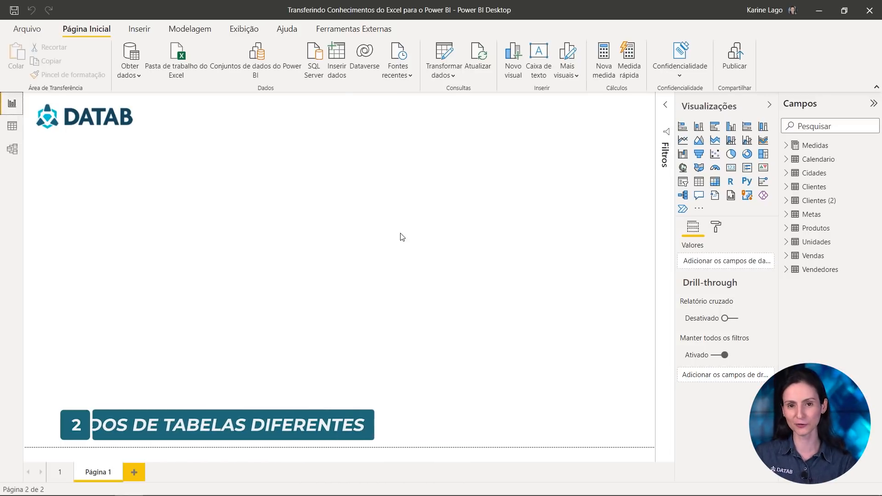
- Switch to the Excel workbook and examine Cod.Produto in the Vendas sheet and the Cod.Produto and Categoria columns in the Categoria sheet
key("alt+Tab")
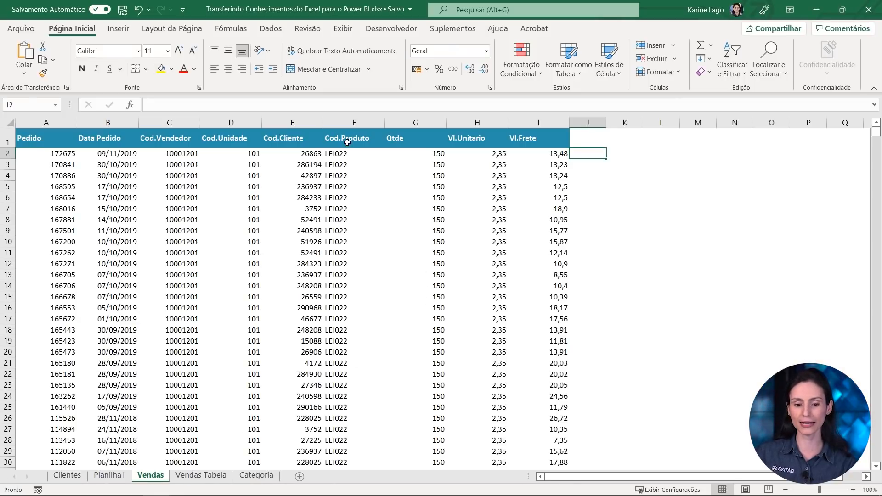
left_click(347, 125)
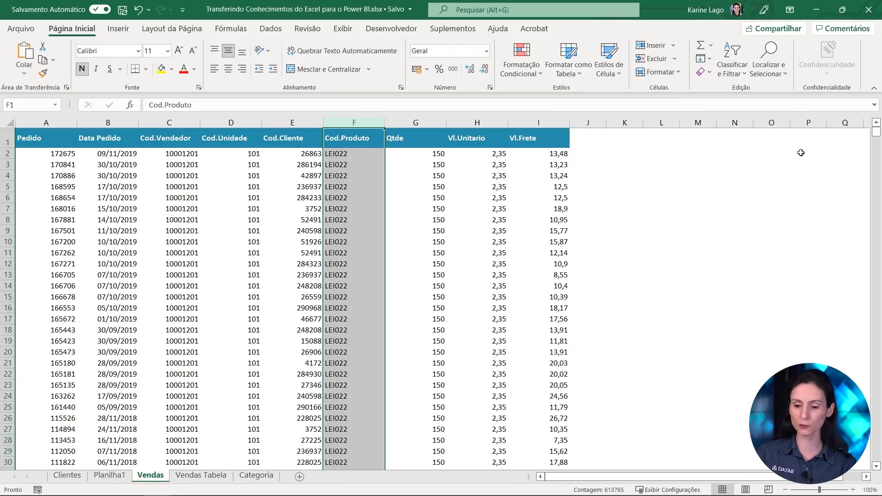
left_click_drag(876, 133, 413, 147)
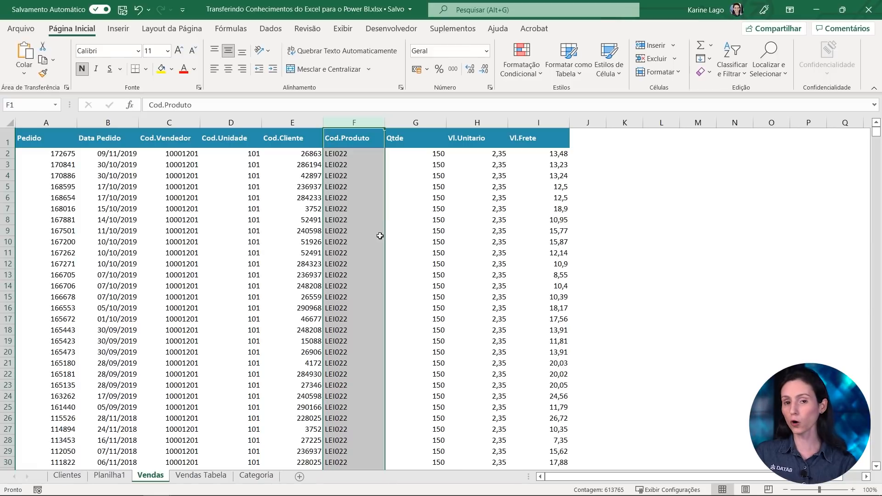
left_click(255, 477)
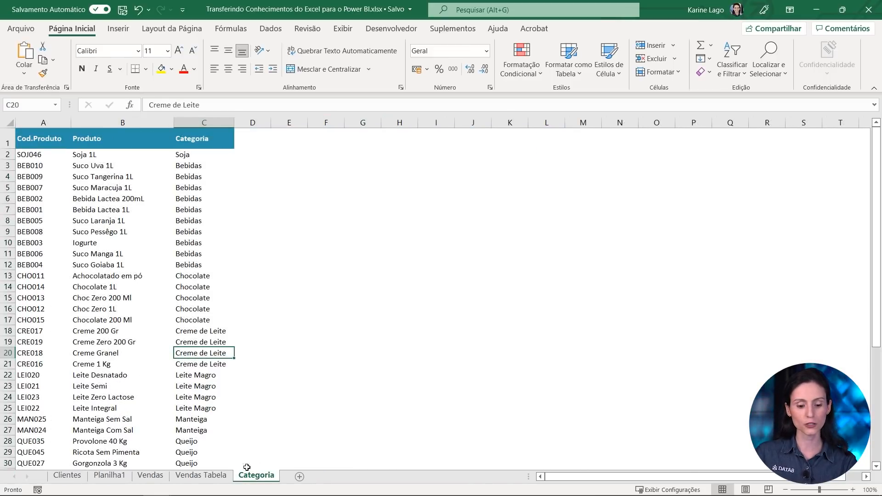
left_click(62, 133)
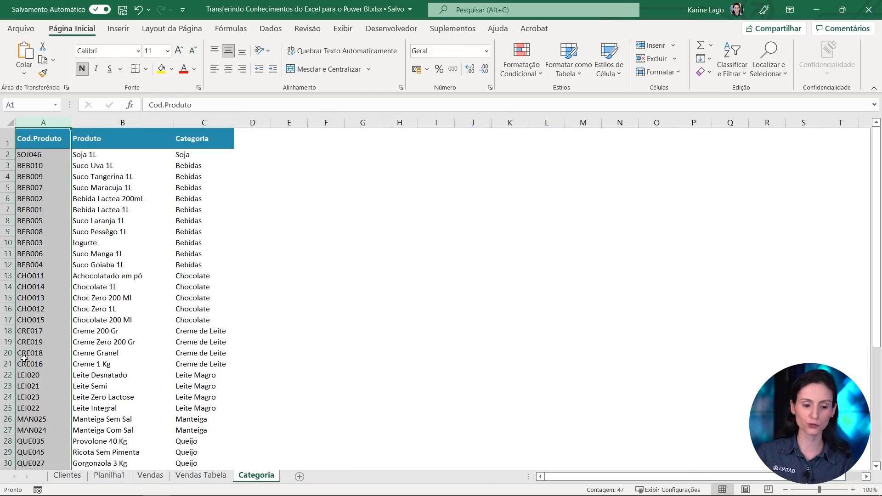
left_click(227, 133)
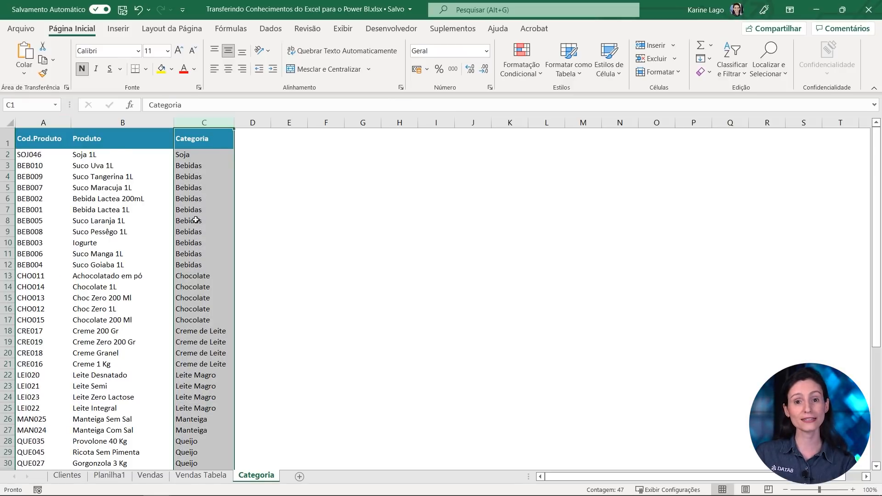
- Start a PROCV formula in cell J2 of the Vendas sheet with F2 as the lookup value
left_click(161, 478)
left_click(586, 155)
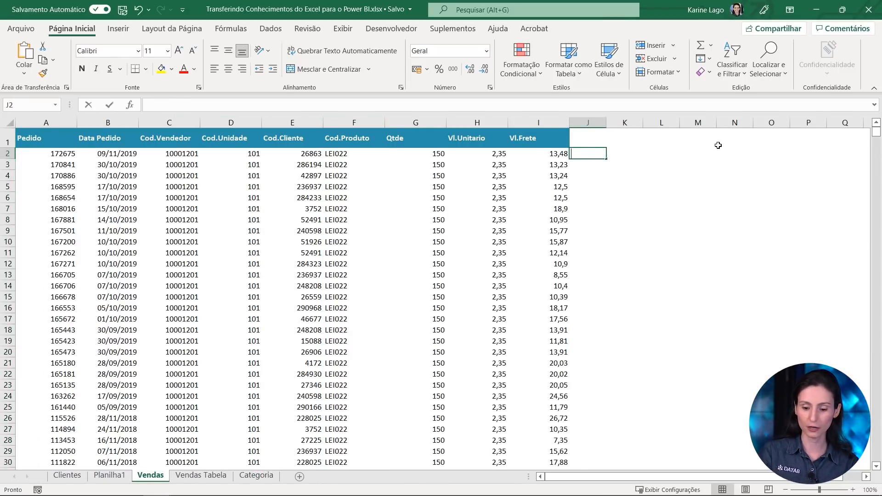
type("=PROCV")
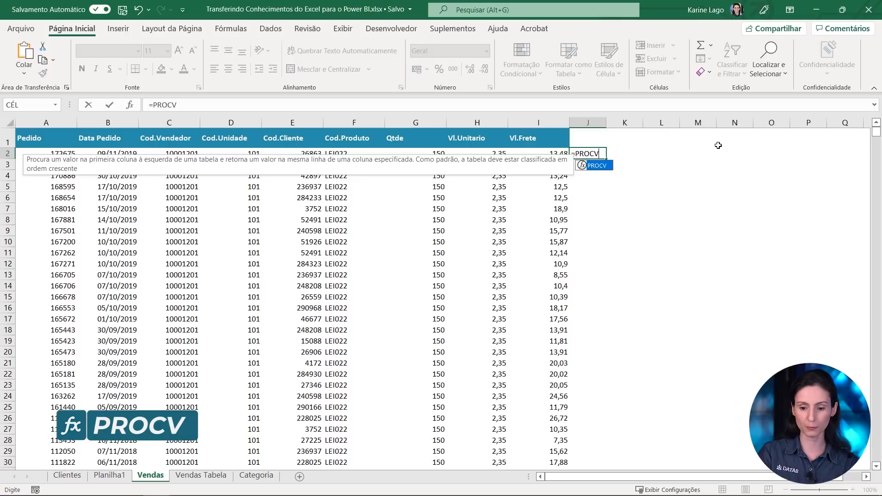
key("BackSpace")
type("X")
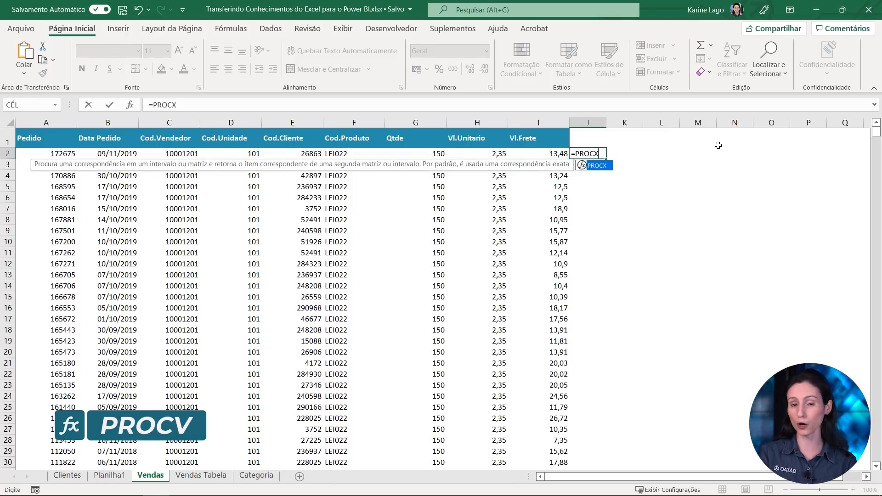
key("BackSpace")
type("V")
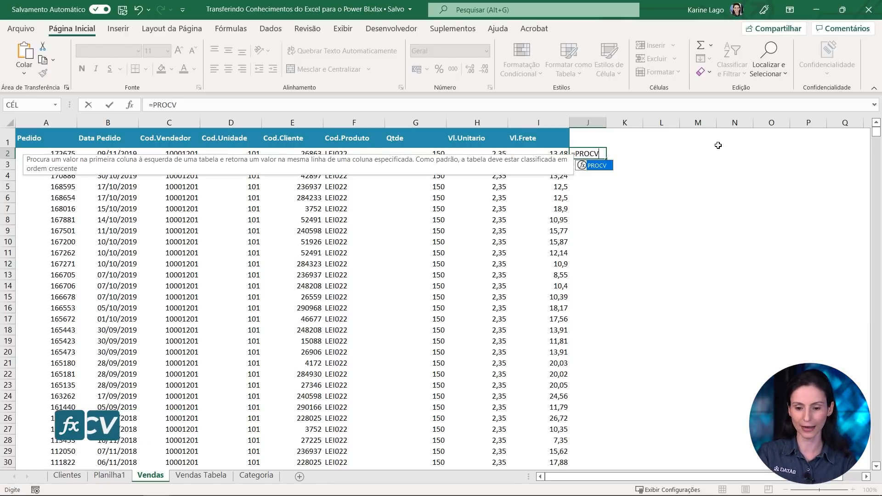
type("(")
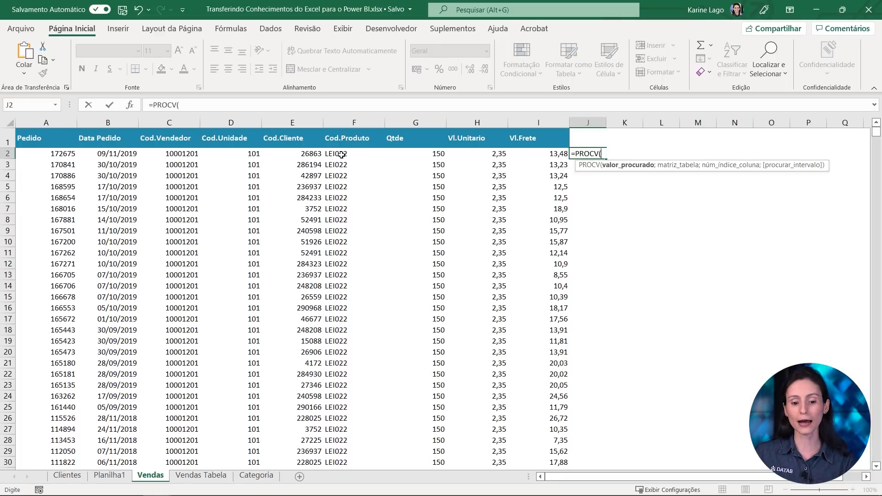
left_click(345, 154)
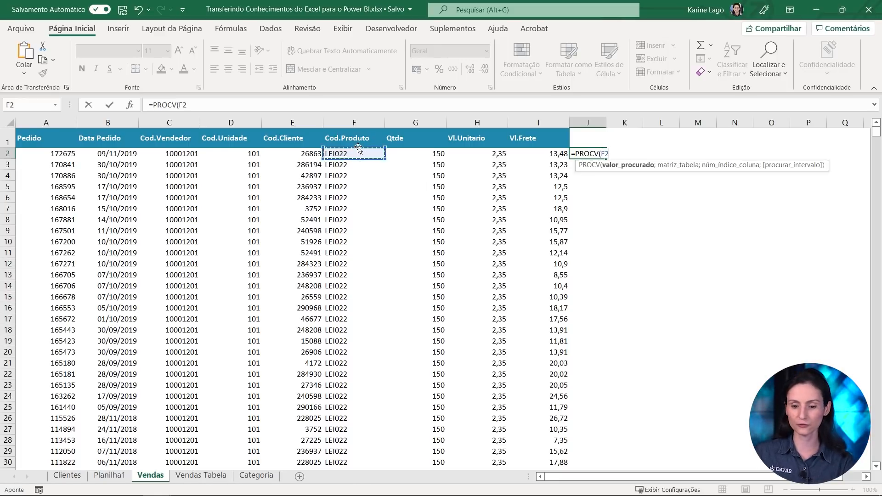
type(";")
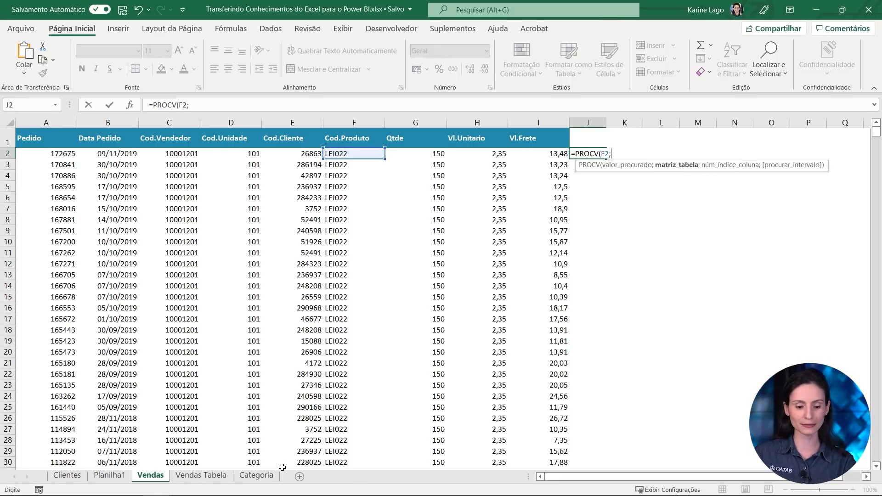
- Use columns A to C of the Categoria sheet as the PROCV table array, with absolute references ($A:$C)
left_click(256, 475)
left_click_drag(58, 122, 190, 121)
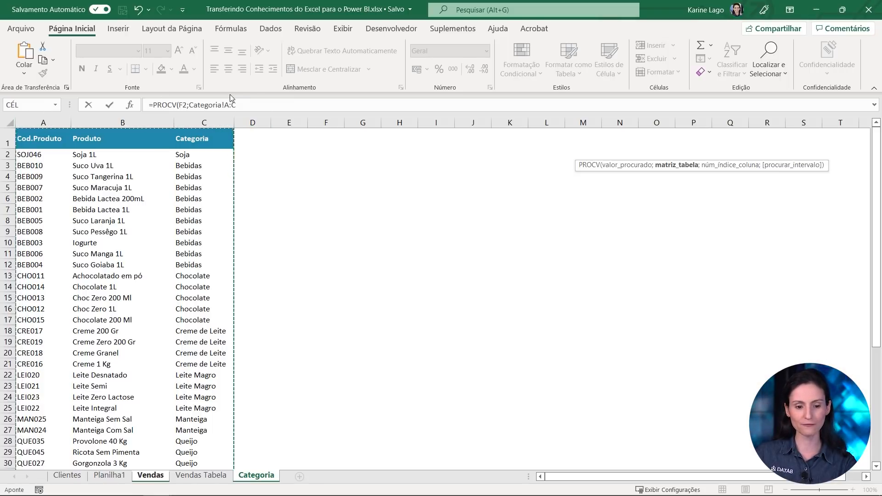
key("F4")
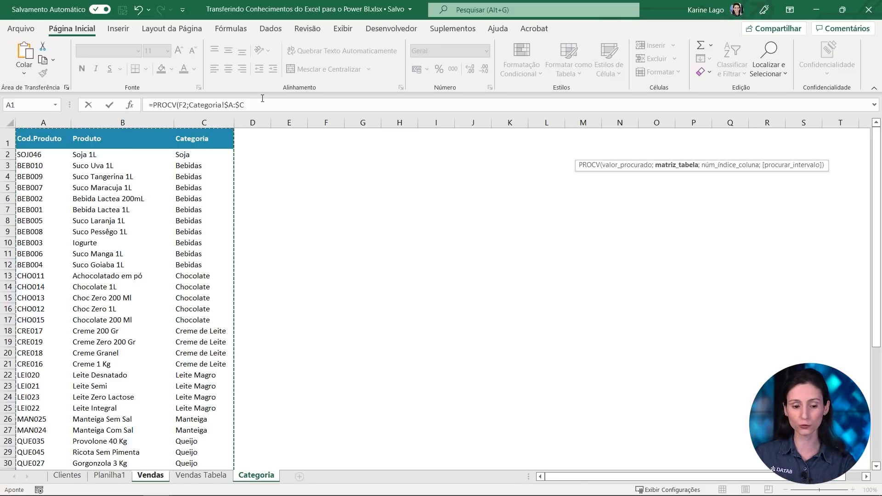
type(";")
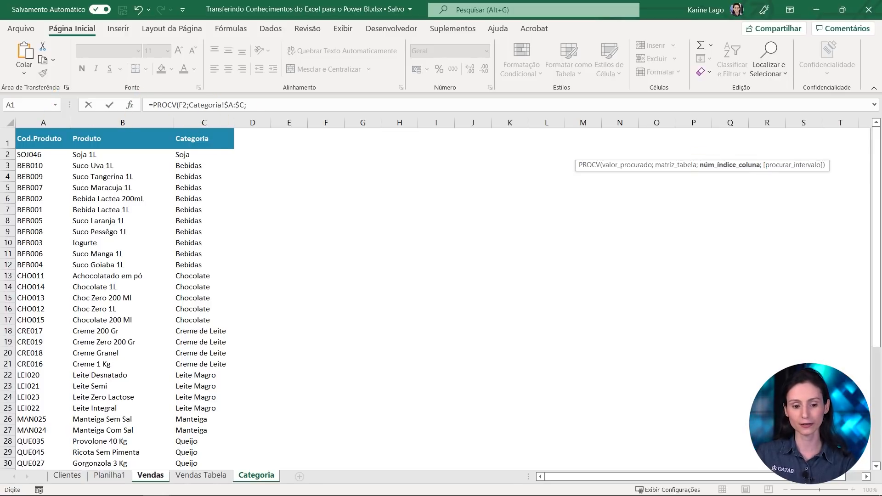
- Complete the PROCV formula with column index 3 and FALSO for an exact match
left_click(380, 109)
type("3")
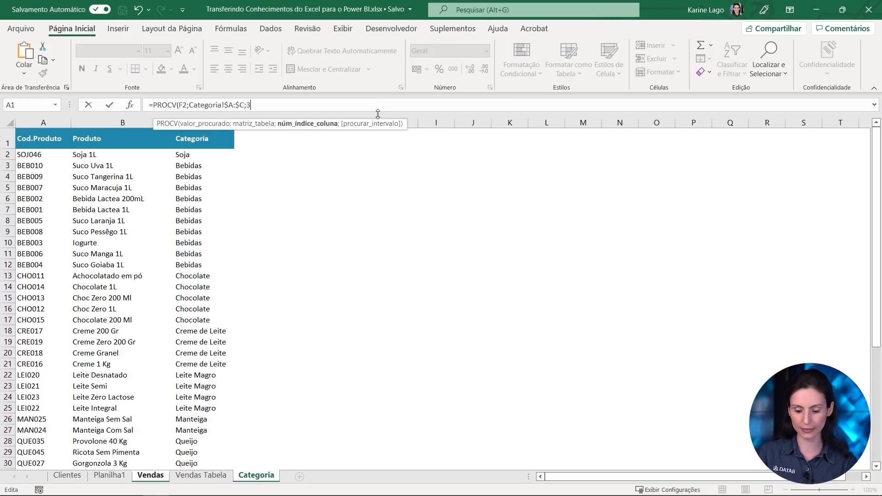
type(";")
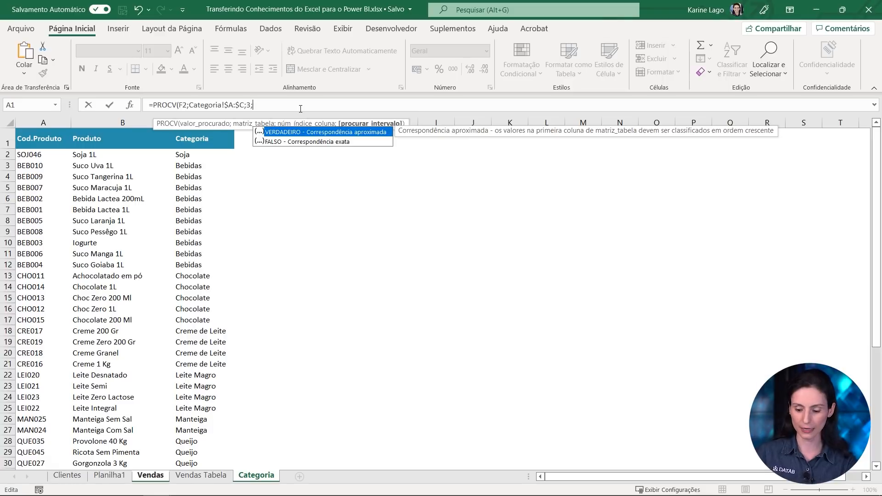
double_click(277, 142)
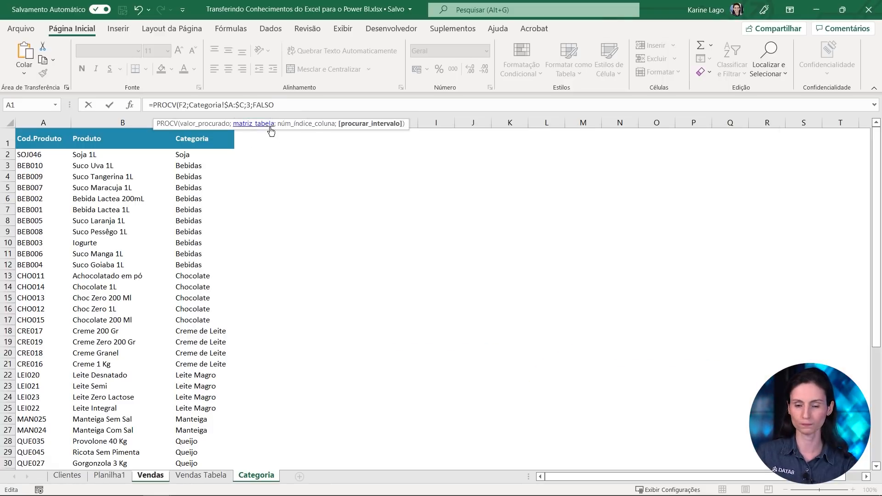
type(")")
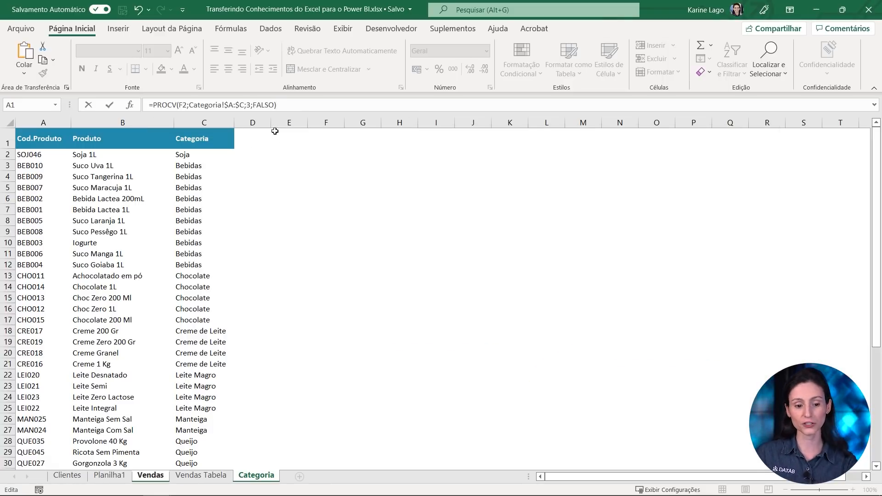
key("Return")
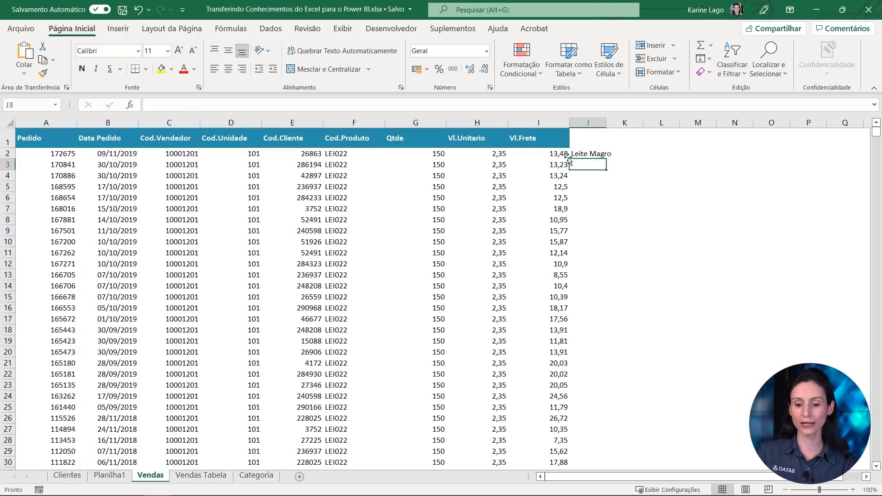
- Fill the PROCV formula in J2 down to the end of the Vendas data and check the filled rows
key("Up")
left_click(358, 156)
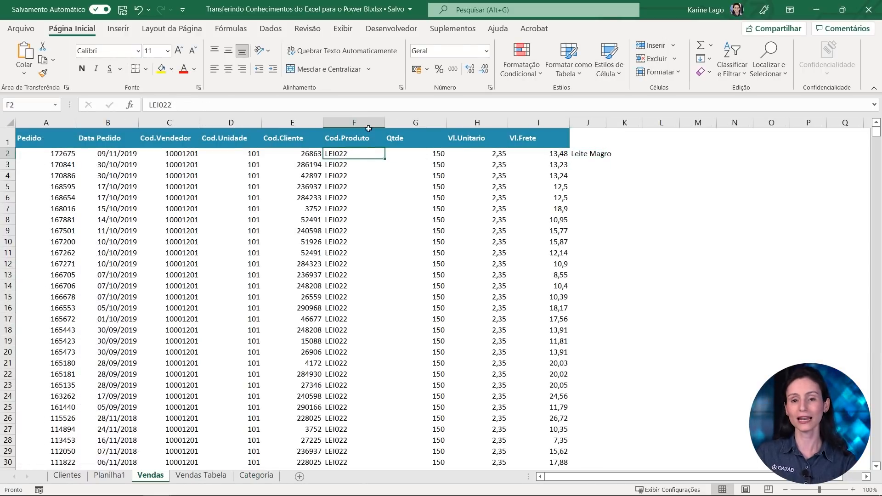
left_click(575, 153)
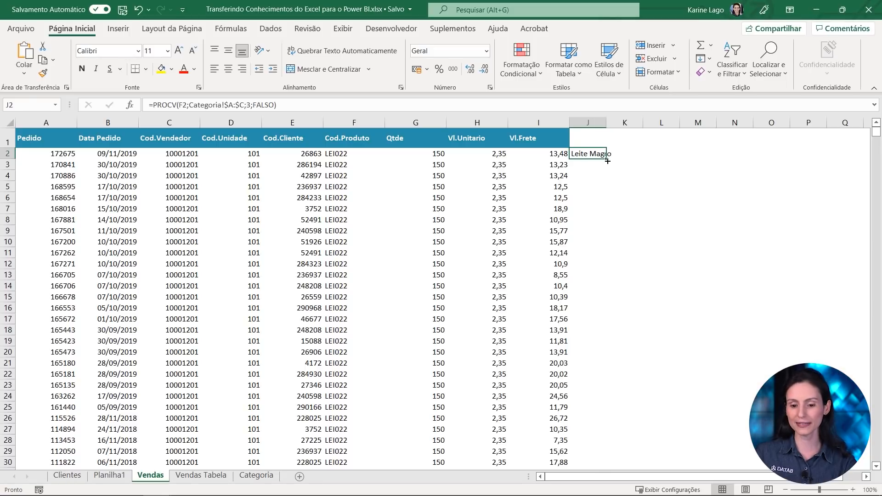
double_click(607, 160)
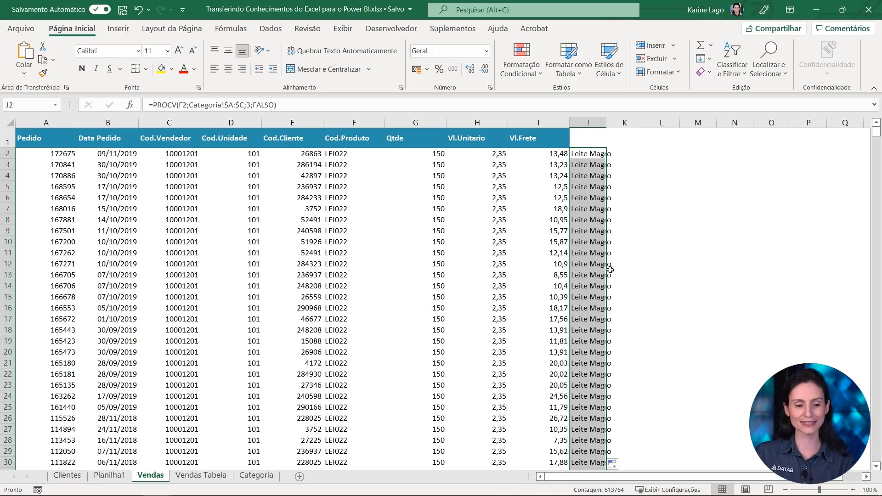
mouse_move(876, 132)
left_mouse_down()
mouse_move(876, 452)
mouse_move(860, 208)
mouse_move(875, 129)
left_mouse_up()
left_click(606, 412)
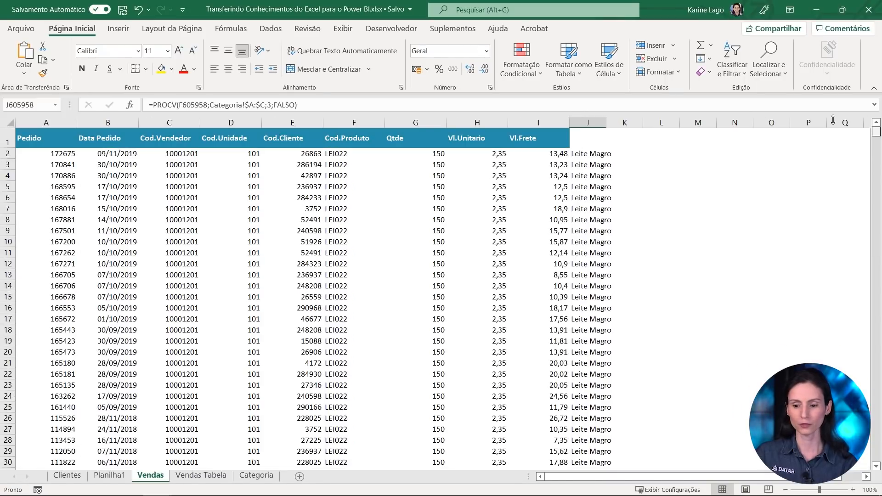
- Enter the header Categoria in cell J1 and widen column J
left_click(538, 138)
left_click(599, 142)
type("Categoria")
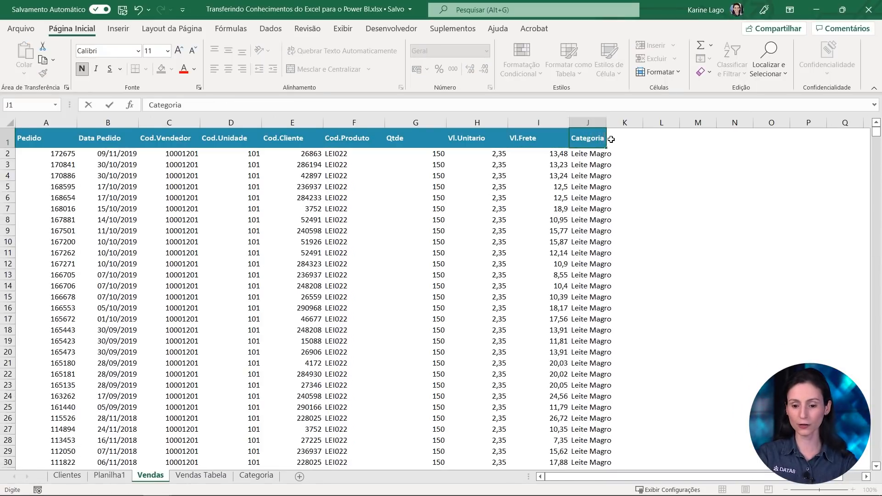
left_click(640, 189)
left_click_drag(606, 123, 648, 122)
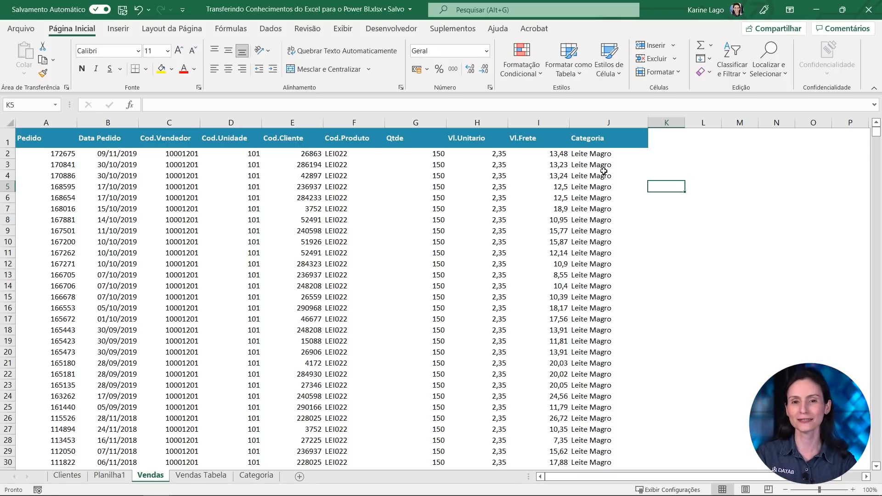
- Switch to Power BI Desktop and display the Vendas table in the data view
key("alt+Tab")
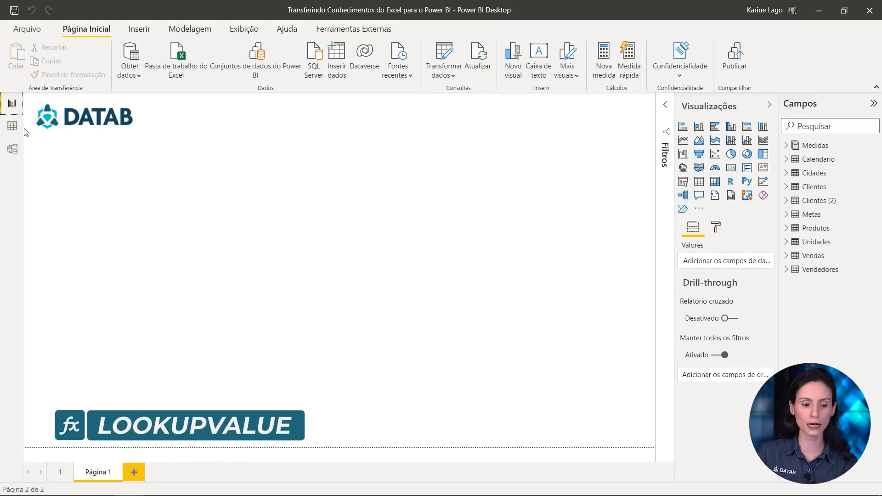
left_click(12, 126)
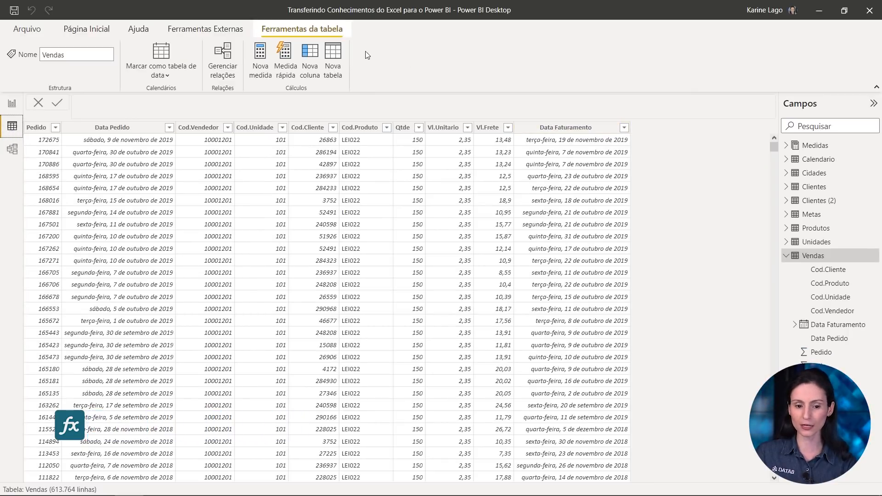
left_click(317, 73)
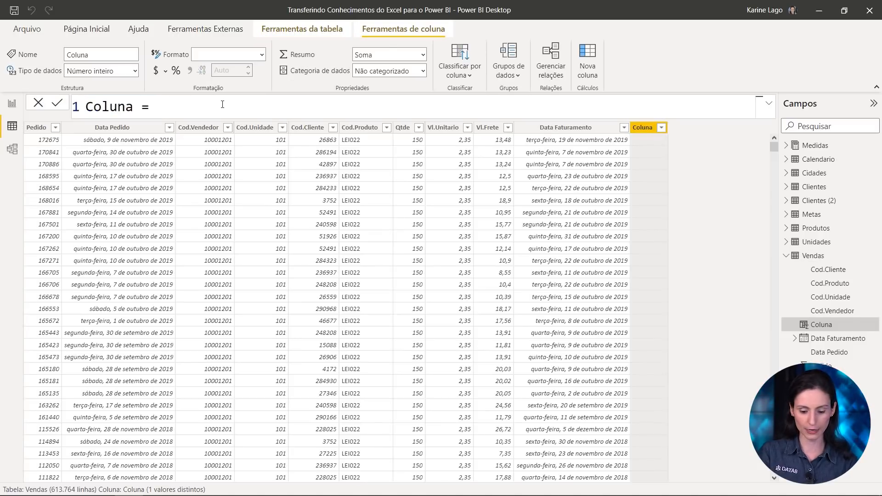
type("LOOKUPVALUE(")
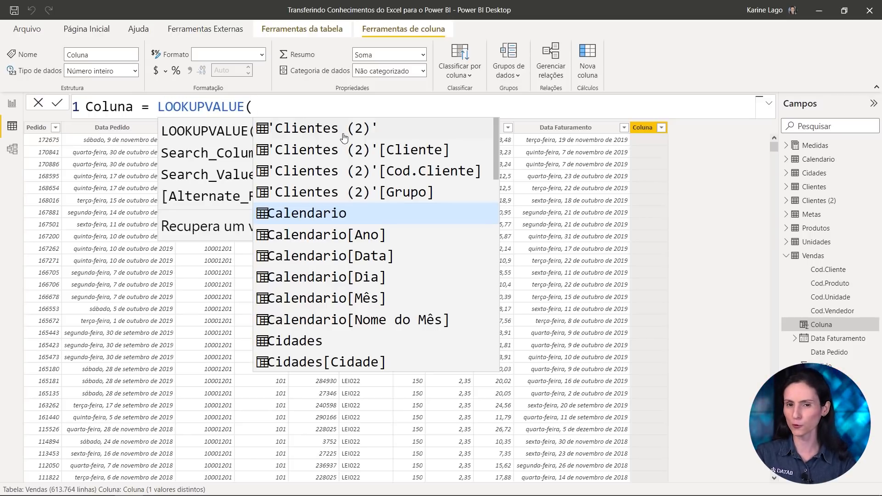
left_click(358, 105)
left_click(649, 143)
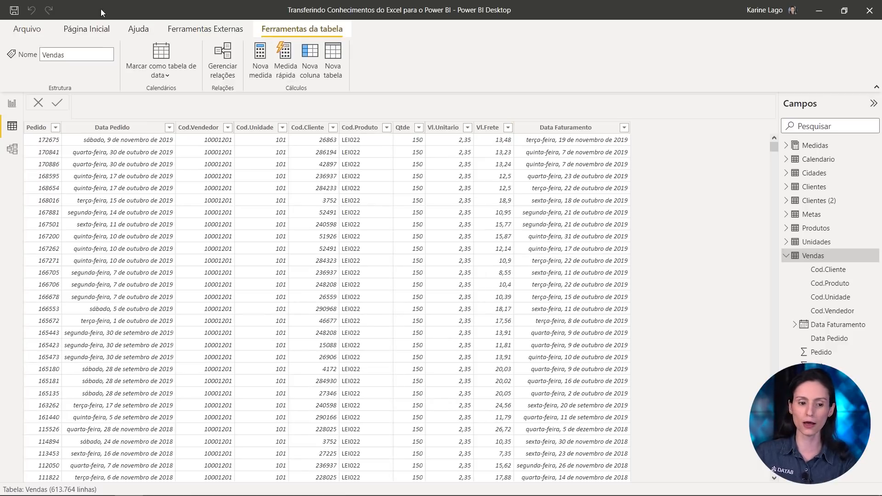
- Open the Power Query editor from Power BI Desktop on the Vendas query
left_click(86, 30)
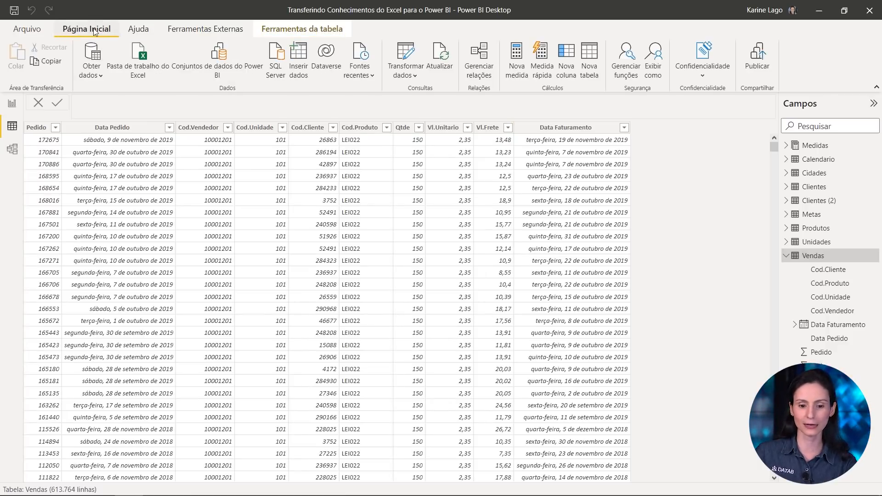
left_click(413, 60)
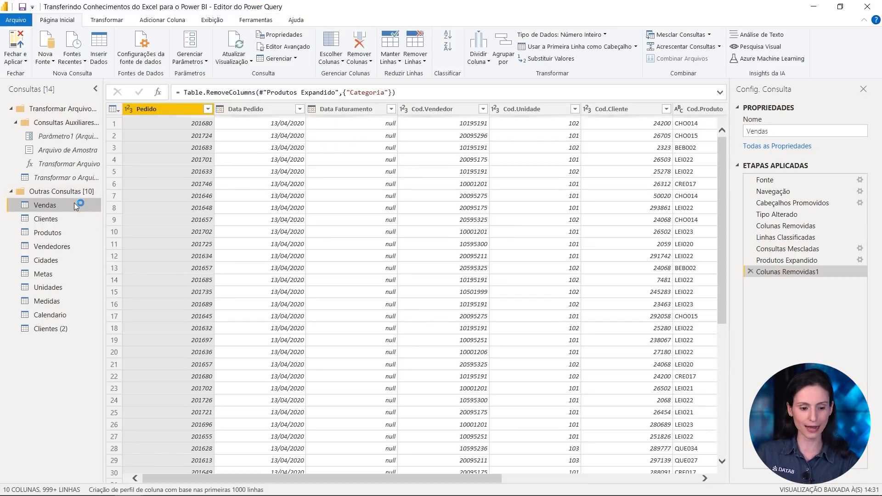
left_click_drag(66, 202, 94, 184)
left_click_drag(63, 228, 109, 213)
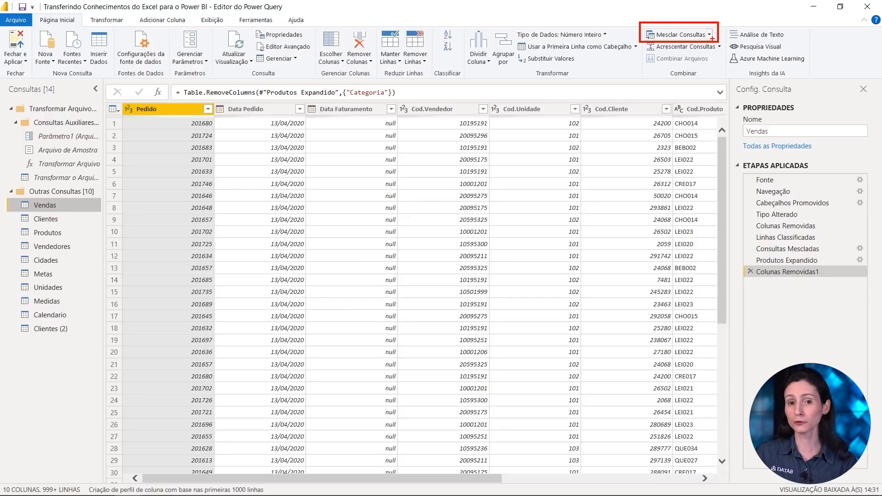
- Merge the Vendas query with Produtos, matching on Cod.Produto in both tables with the left outer join
left_click(676, 35)
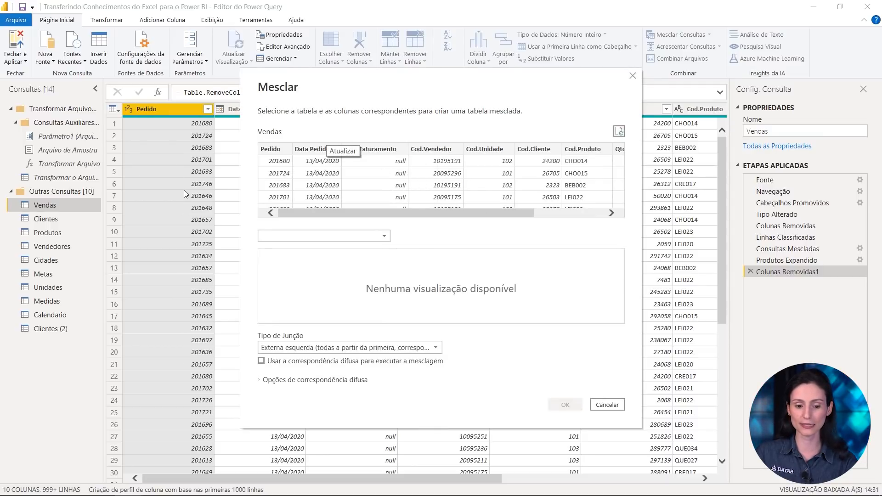
left_click(307, 237)
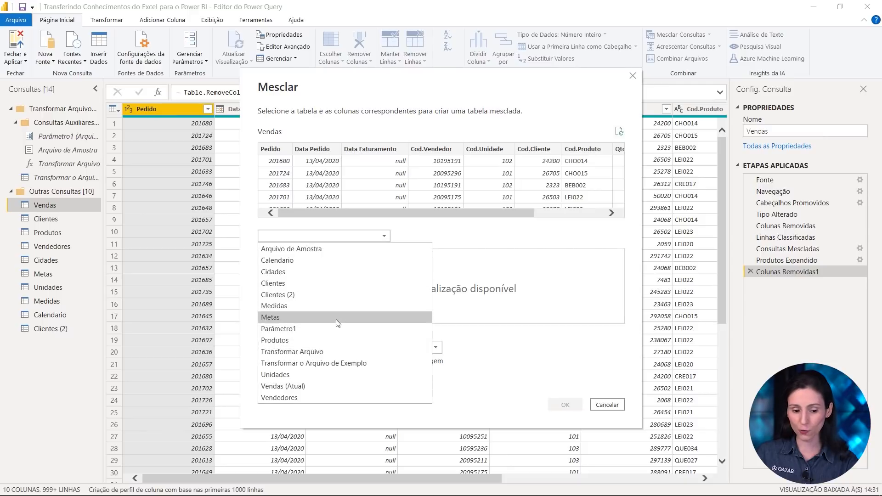
left_click(312, 342)
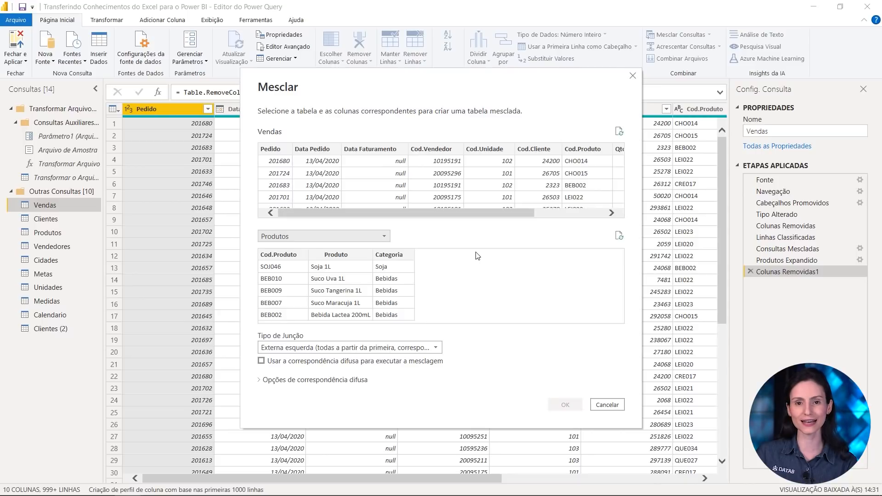
left_click_drag(562, 141, 609, 214)
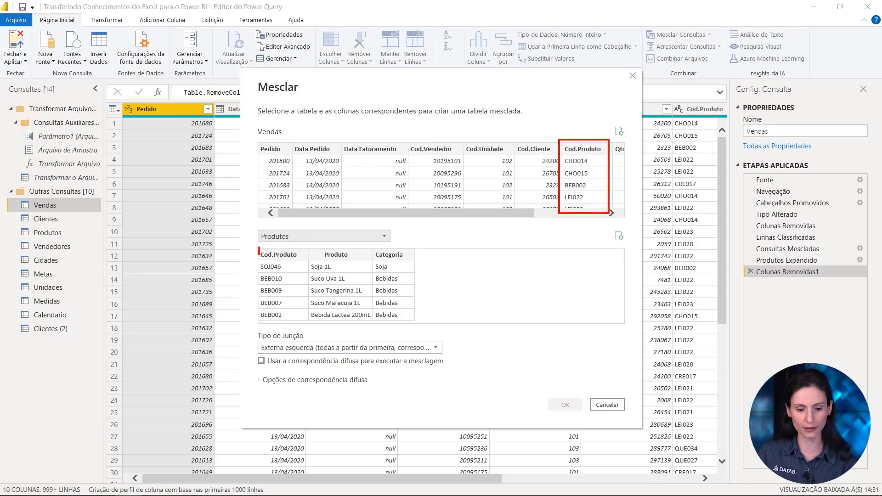
left_click_drag(258, 251, 306, 329)
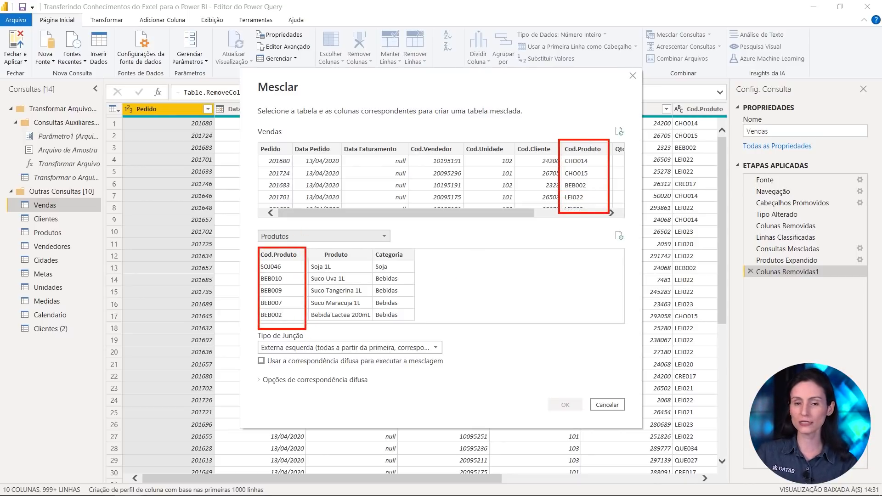
key("Escape")
left_click(573, 154)
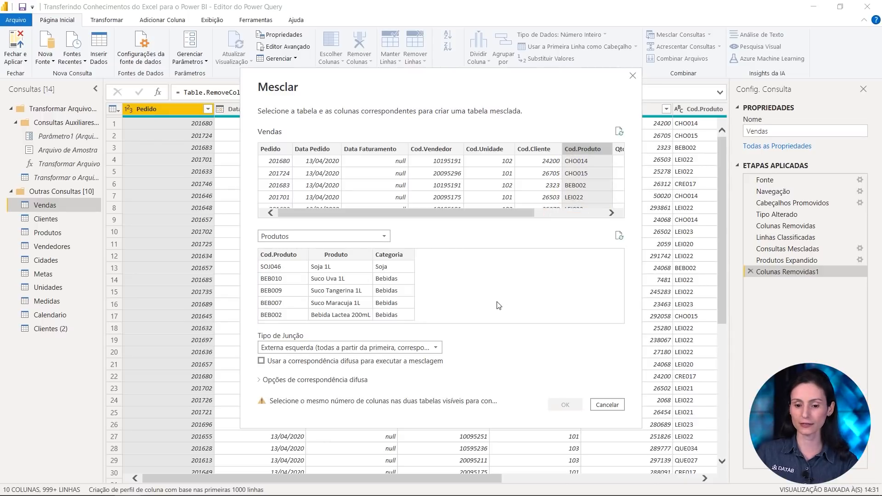
left_click(279, 255)
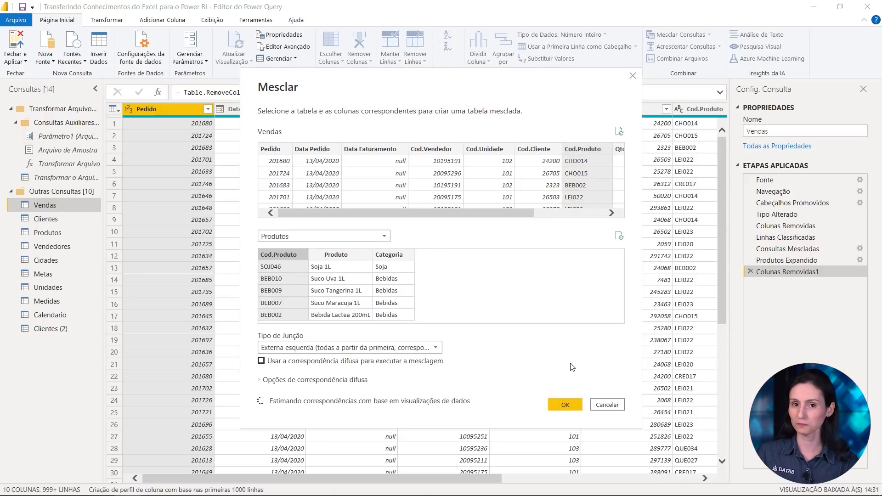
left_click(565, 405)
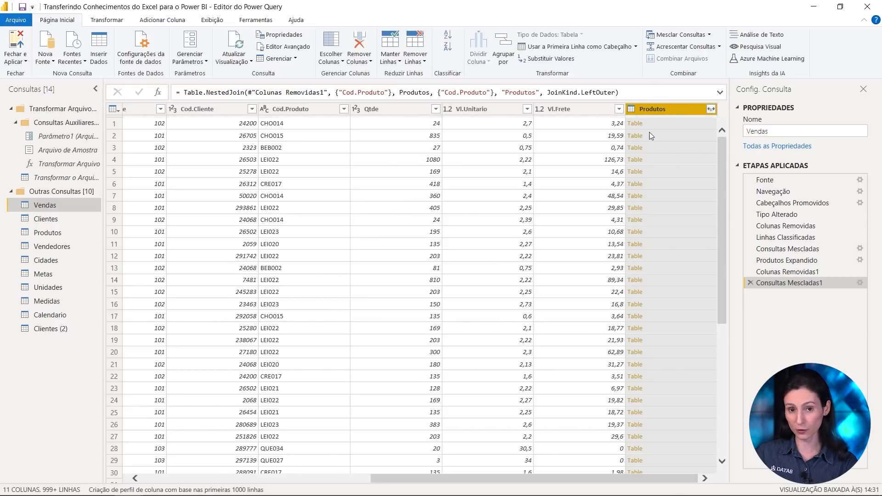
- Expand the merged Produtos column to only Categoria, without the original column name as prefix
left_click(711, 110)
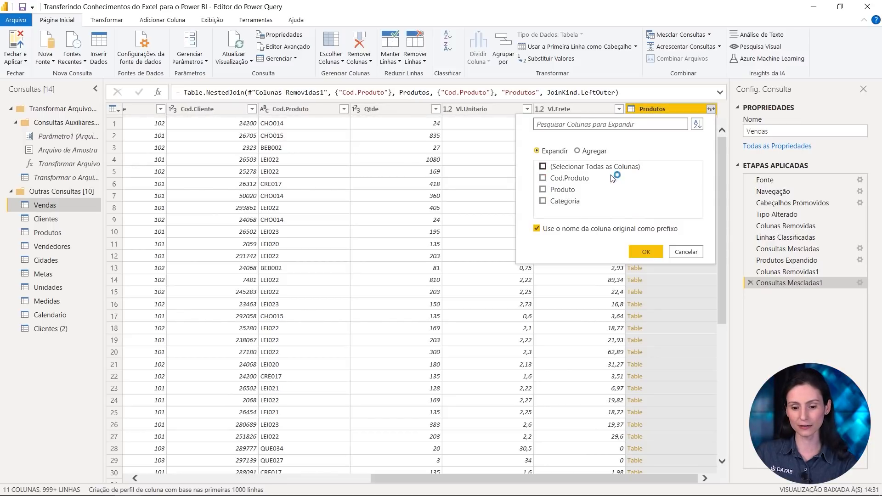
left_click(572, 204)
left_click(551, 232)
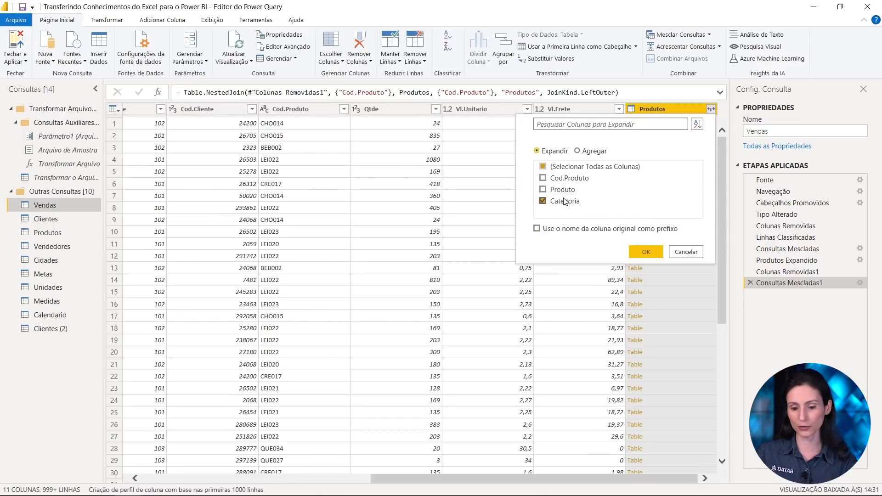
left_click(645, 255)
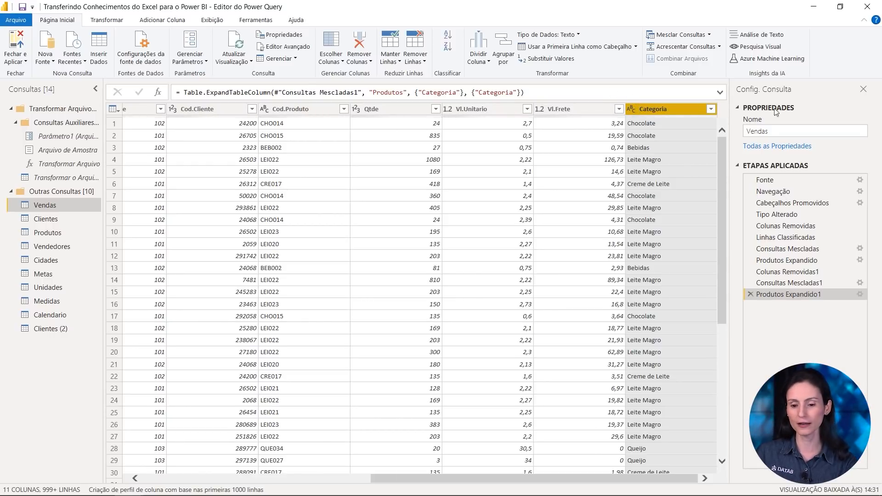
- Delete the applied steps Produtos Expandido1 and Consultas Mescladas1 from the Vendas query
left_click(751, 294)
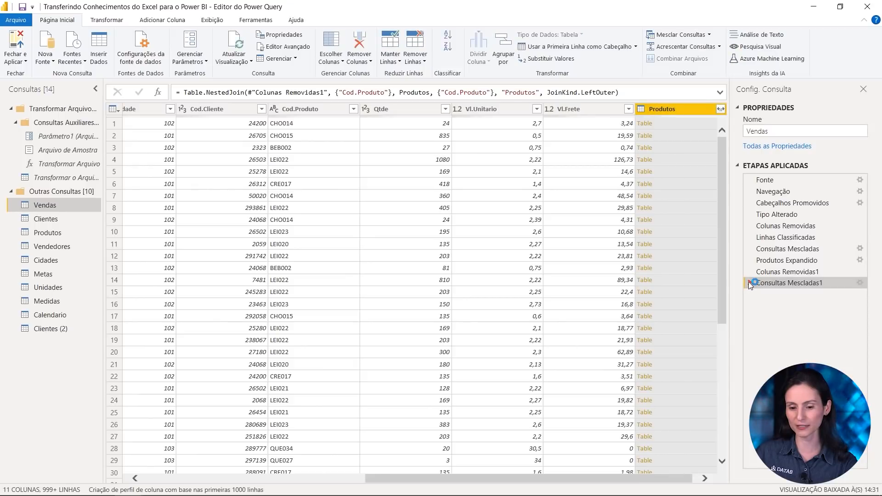
left_click(750, 282)
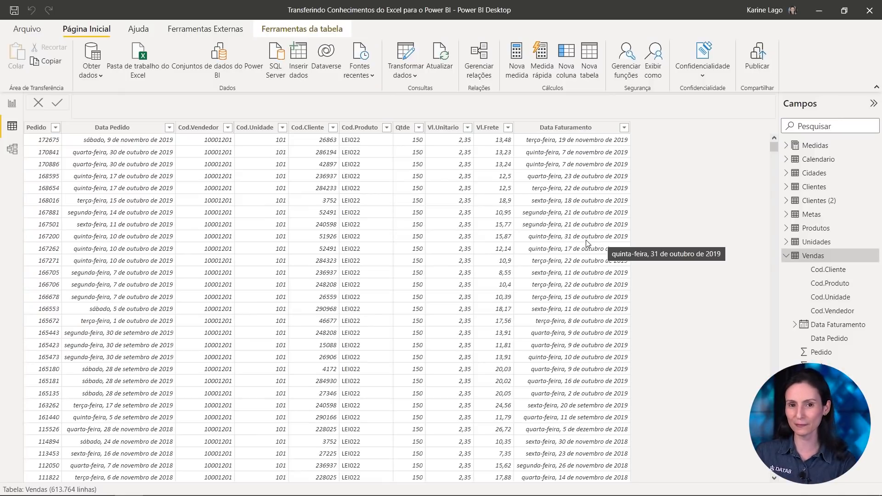
- In the model view, create a relationship from Vendas to Produtos on Cod.Produto and align the Produtos table beside Vendas
left_click(13, 147)
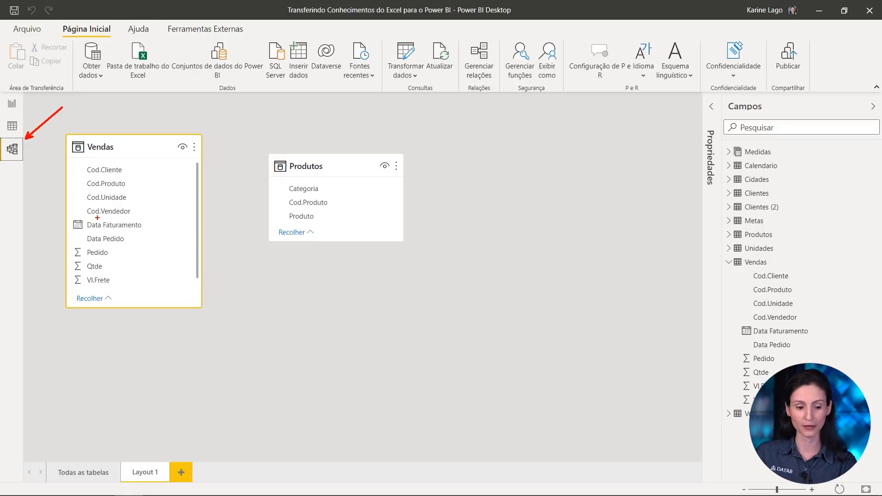
left_click(323, 160)
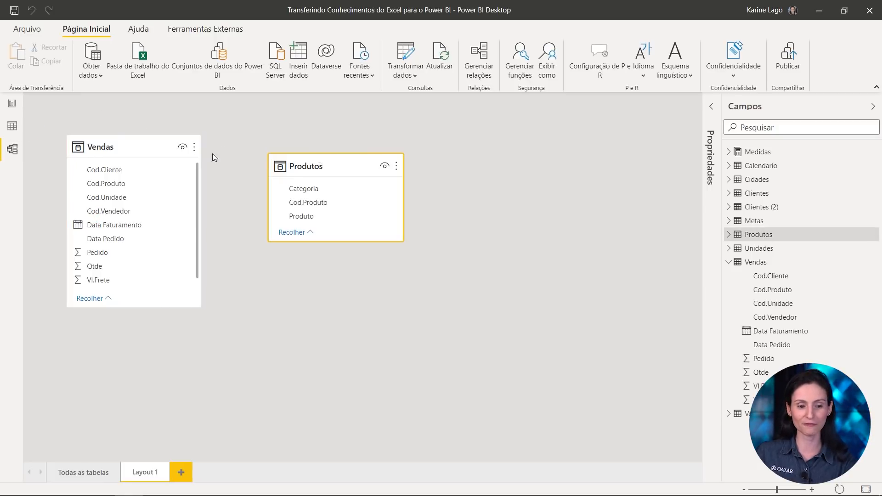
left_click(124, 140)
left_click(324, 203)
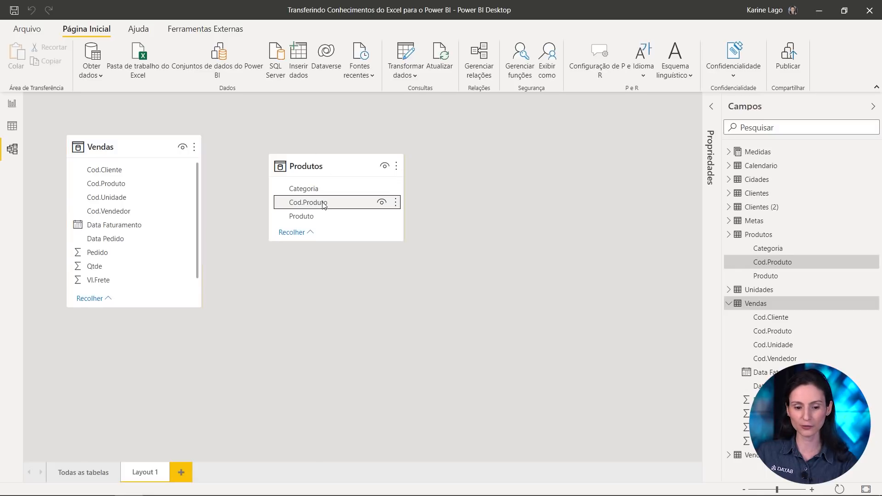
left_click(127, 189)
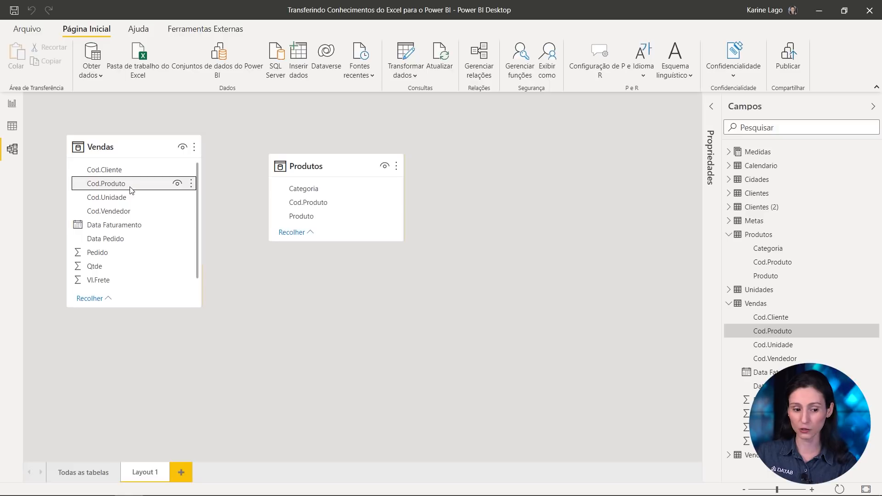
left_click_drag(130, 189, 302, 206)
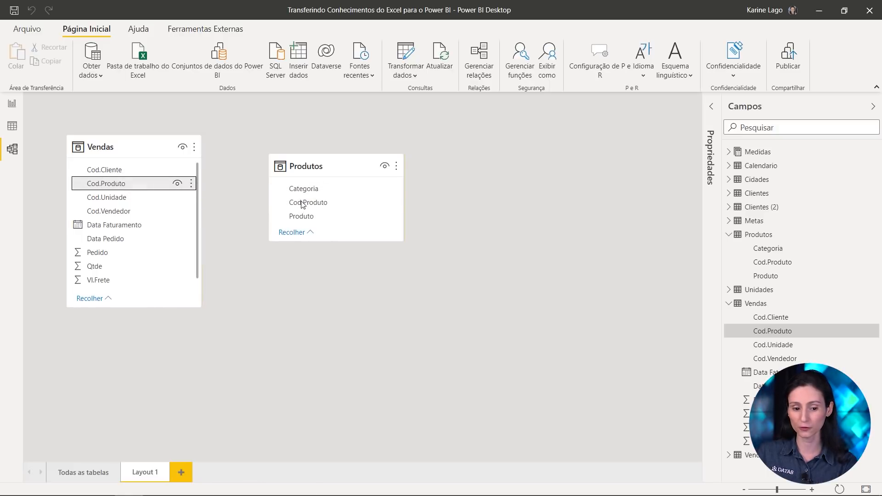
left_click_drag(318, 165, 346, 145)
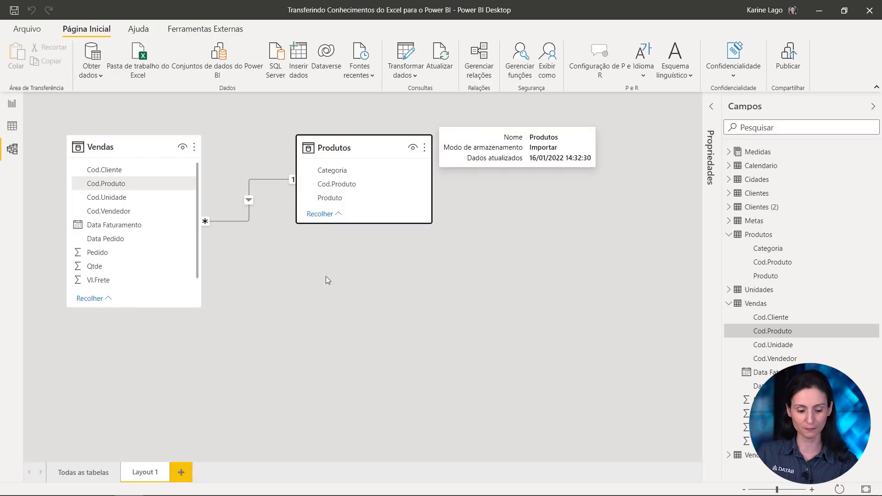
left_click_drag(197, 161, 299, 240)
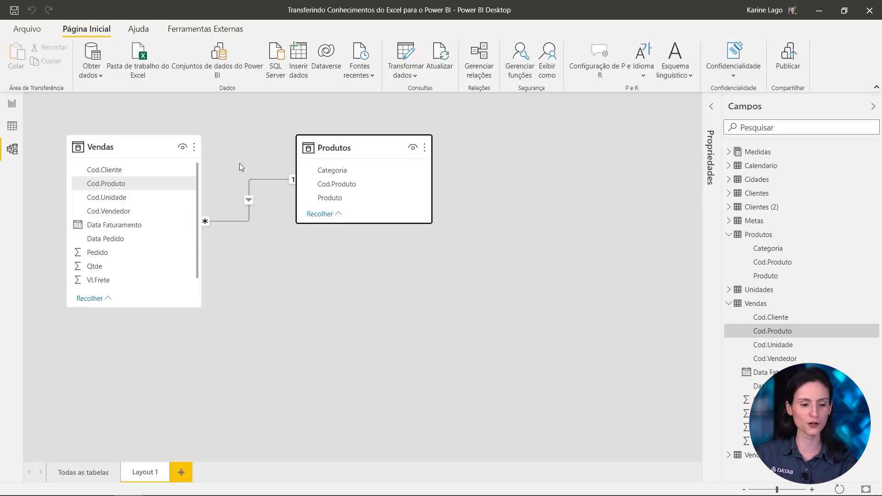
- Insert a table visual on report page Página 1, move it to the right half of the canvas and enlarge it
left_click(12, 107)
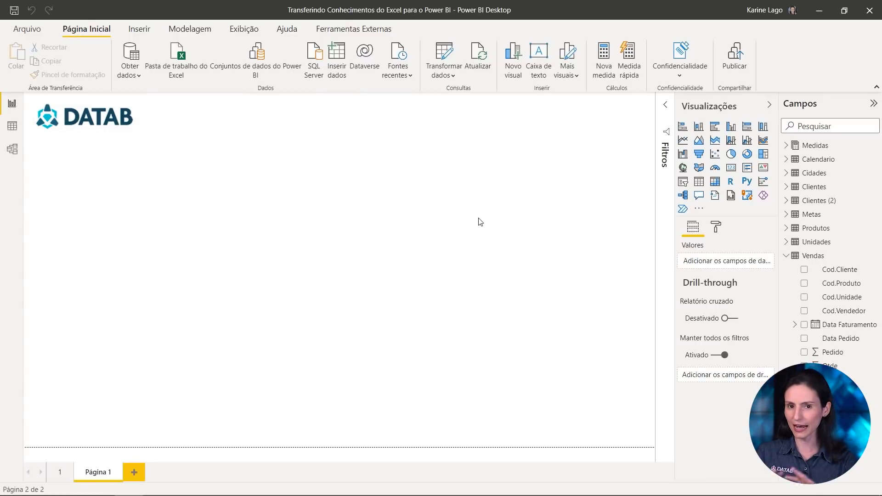
left_click(699, 182)
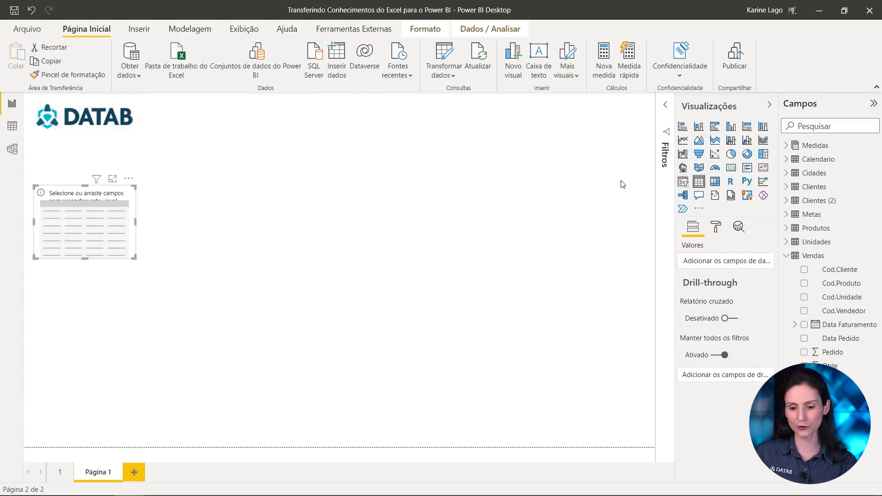
left_click_drag(118, 234, 593, 192)
left_click_drag(511, 219, 402, 311)
left_click_drag(587, 258, 579, 281)
- Fill the table visual with Categoria from the Produtos table and Qtde from the Vendas table
left_click(786, 256)
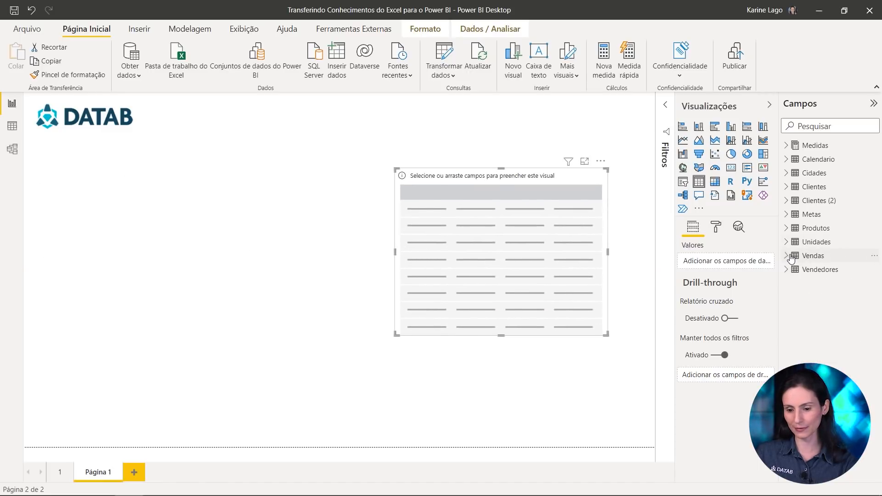
left_click(813, 232)
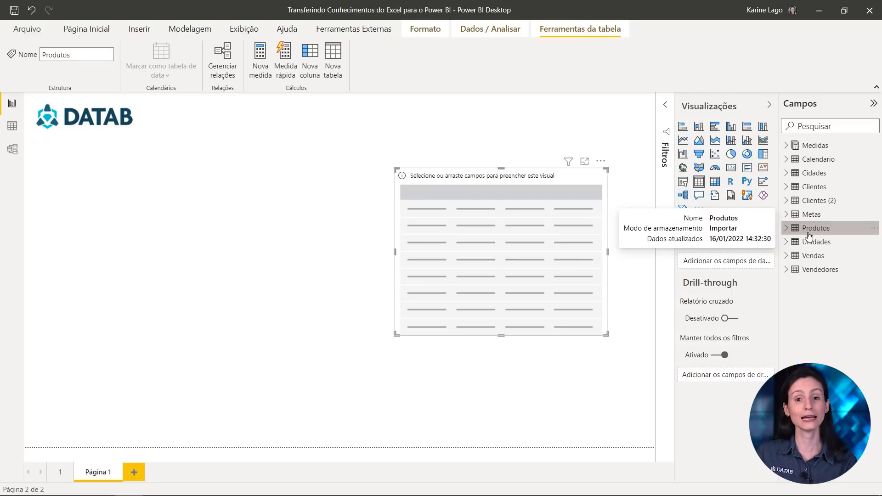
left_click(787, 228)
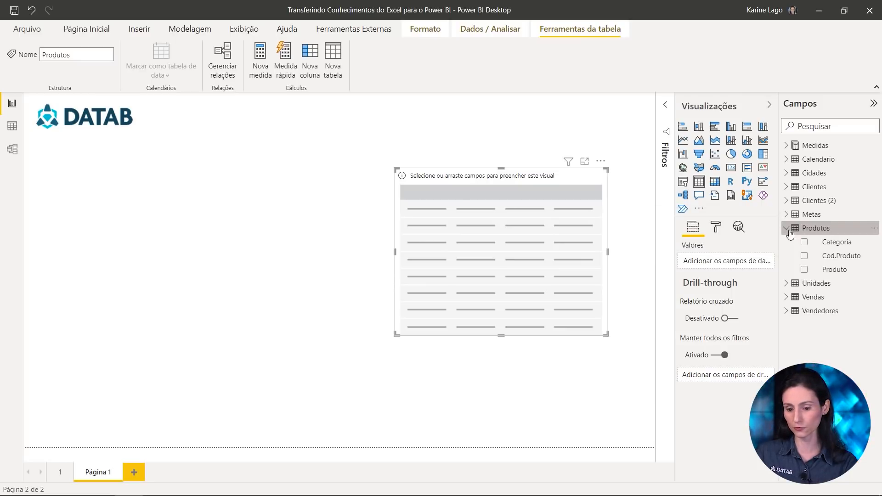
left_click_drag(837, 242, 732, 269)
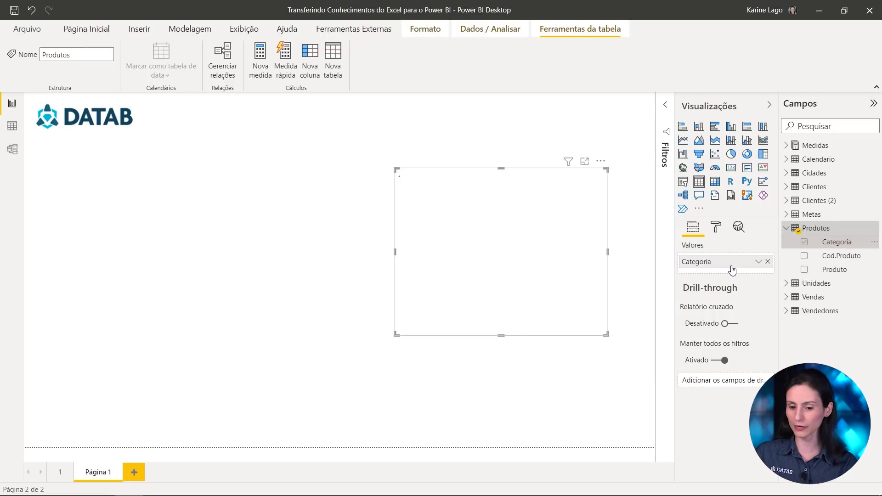
left_click(785, 229)
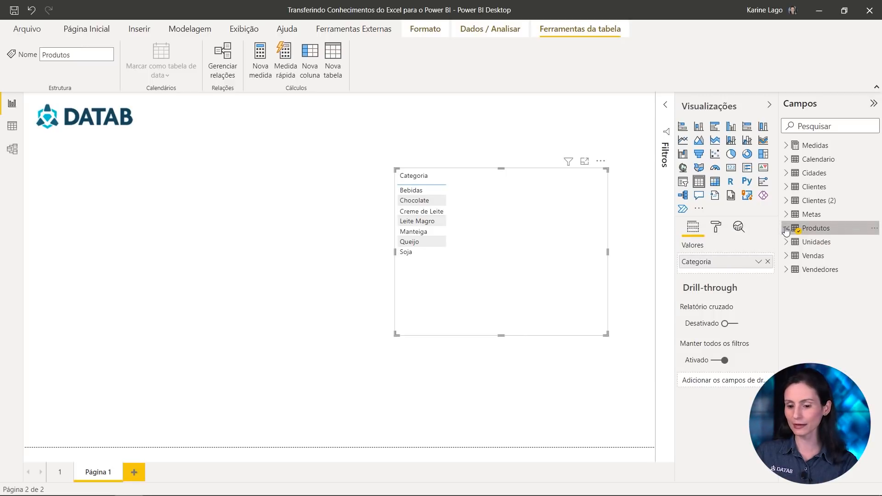
left_click(786, 255)
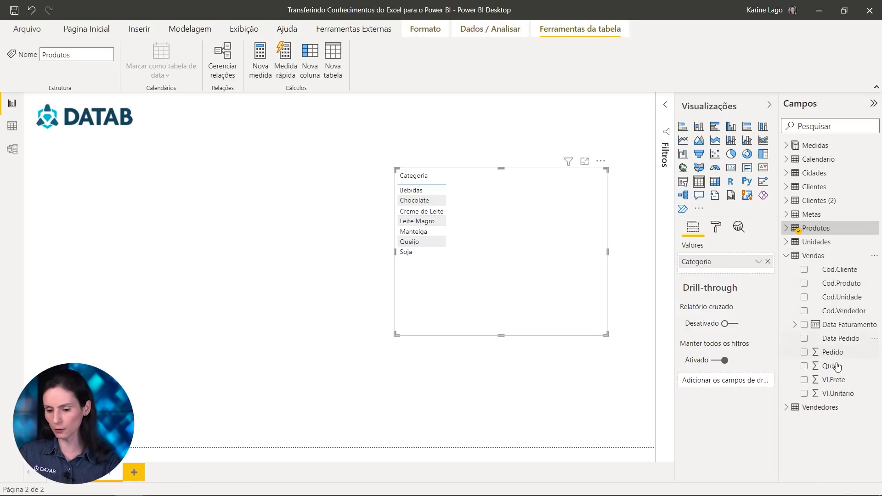
left_click_drag(831, 366, 744, 276)
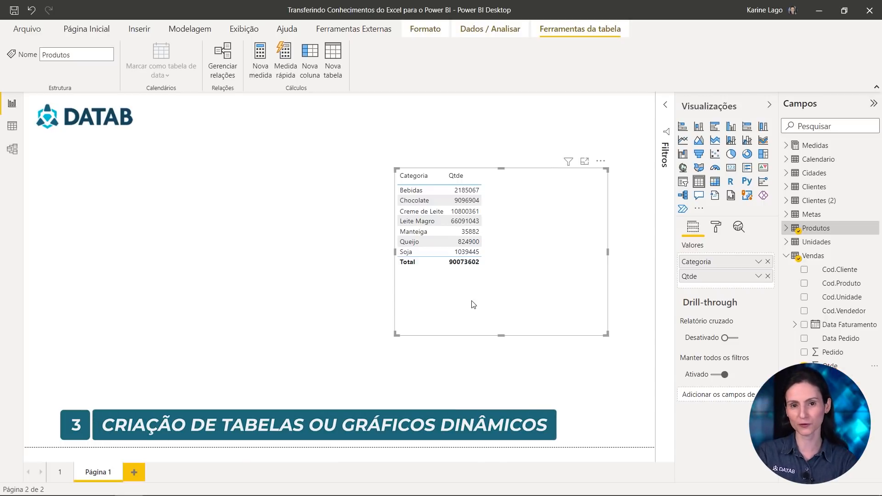
- Switch to Excel and create a PivotTable from columns A to J of the Vendas sheet on a new worksheet
key("alt+Tab")
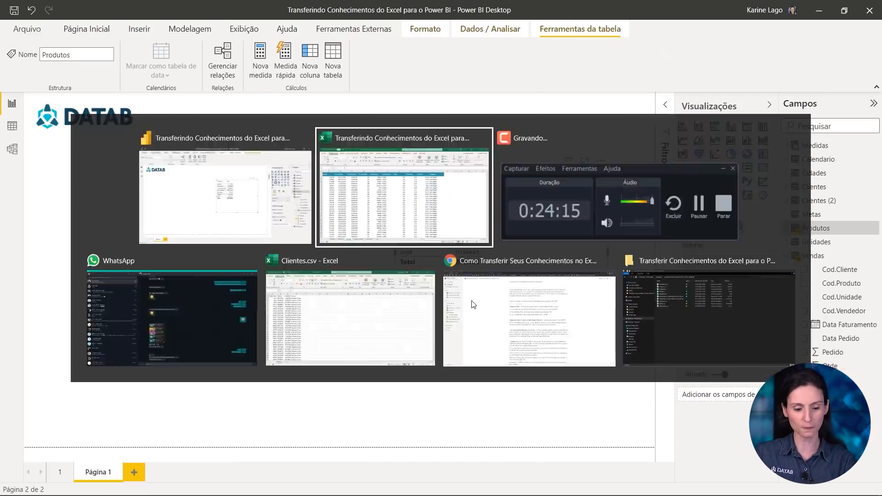
left_click_drag(46, 122, 634, 121)
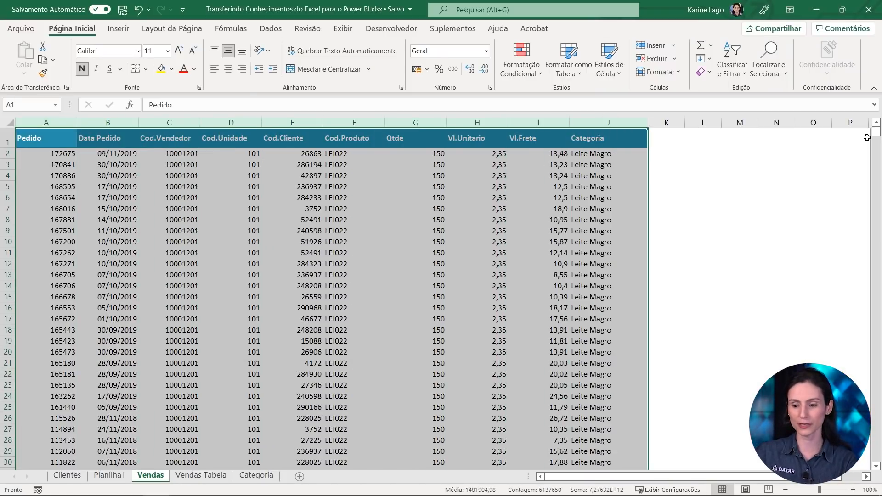
mouse_move(876, 134)
left_mouse_down()
mouse_move(873, 232)
mouse_move(877, 131)
left_mouse_up()
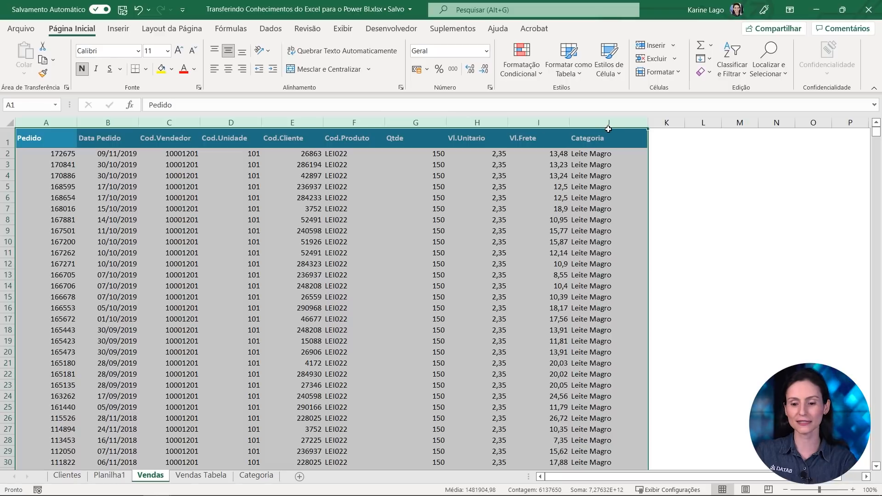
left_click(133, 30)
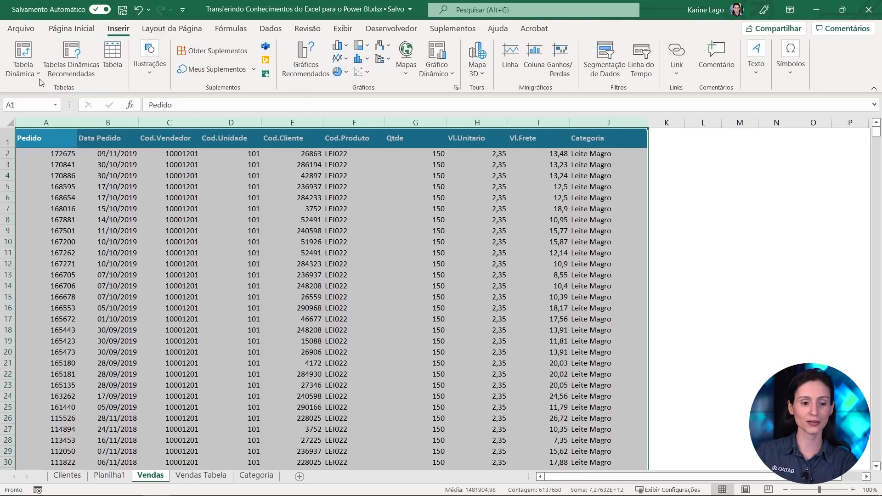
left_click(26, 61)
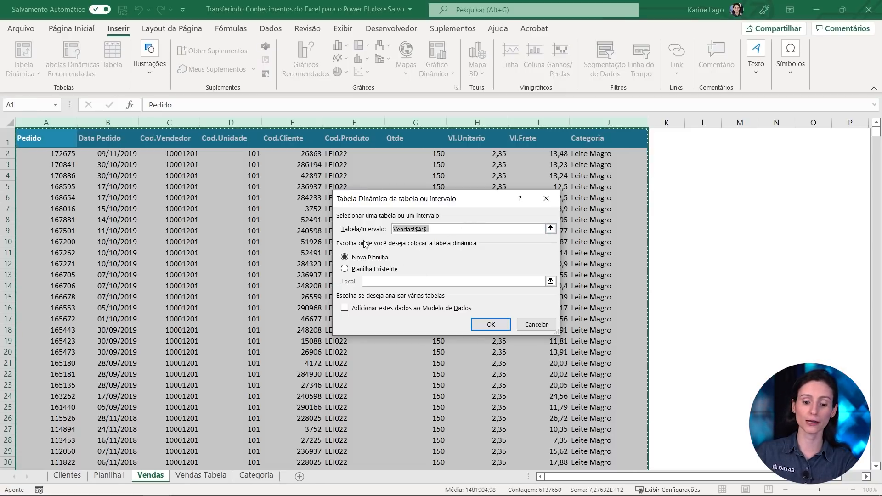
left_click(490, 325)
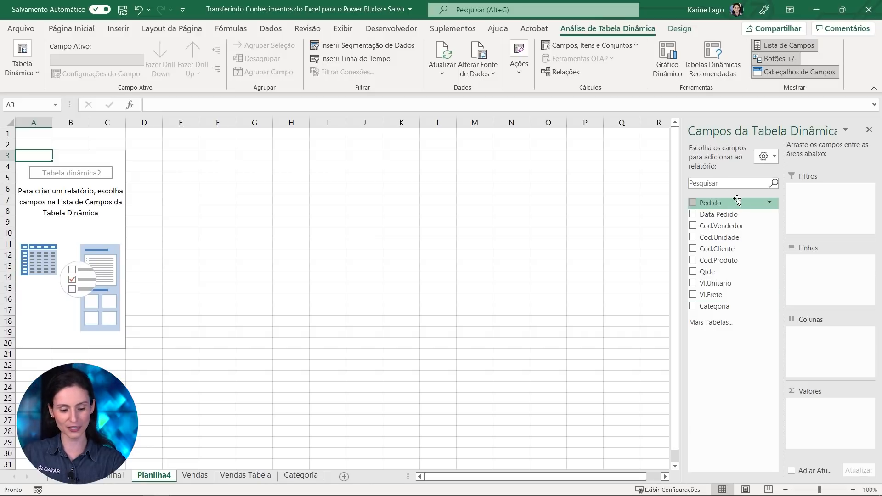
- Switch the PivotTable field list to stacked fields and areas, and return it to the side-by-side layout
left_click_drag(781, 165, 870, 442)
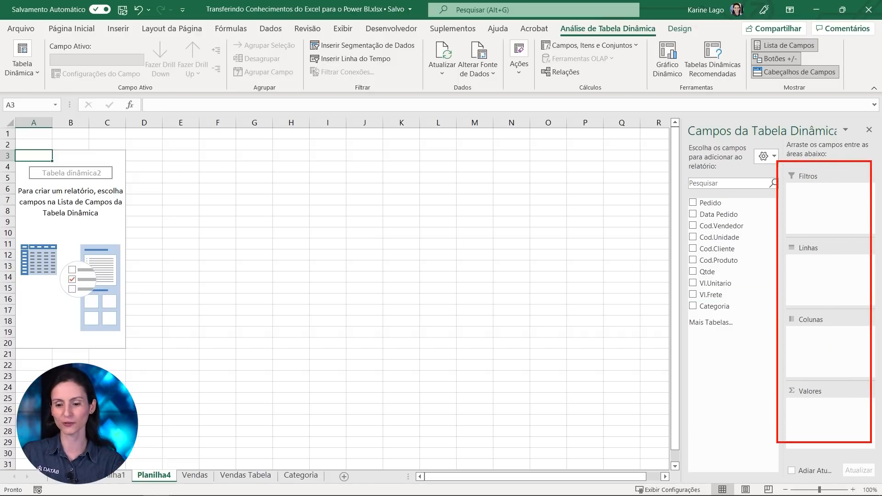
left_click(764, 157)
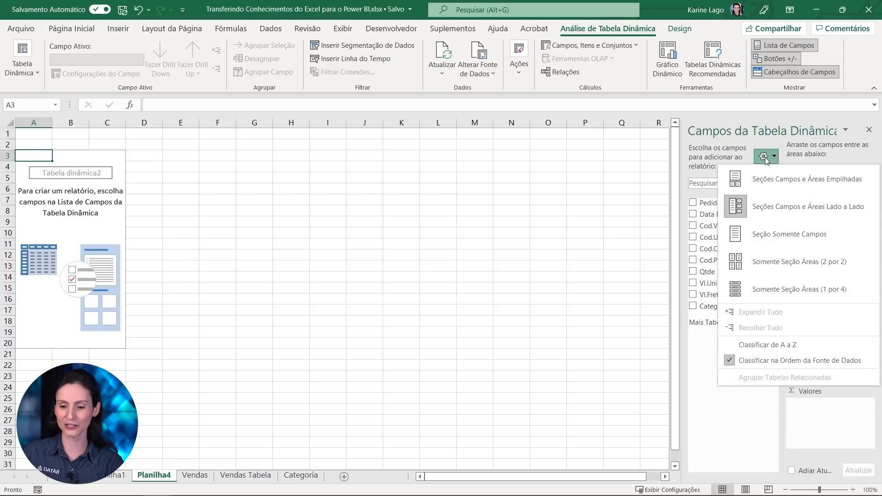
left_click(781, 179)
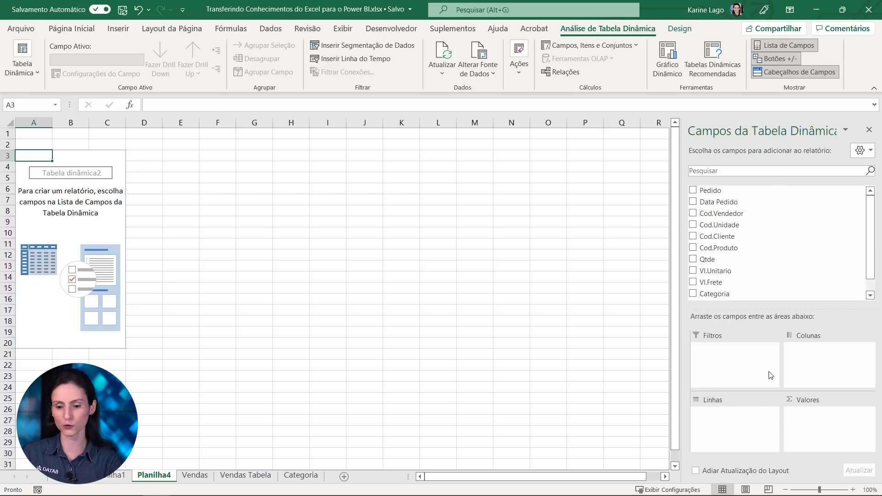
left_click(860, 151)
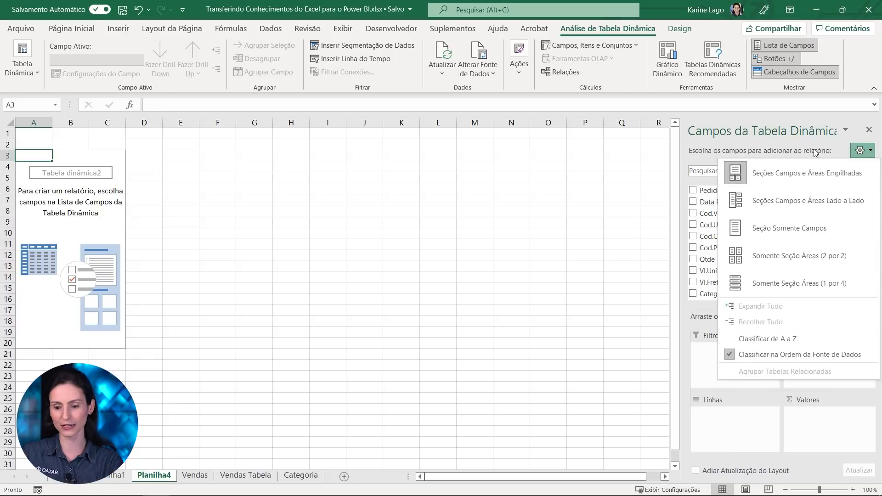
left_click(791, 207)
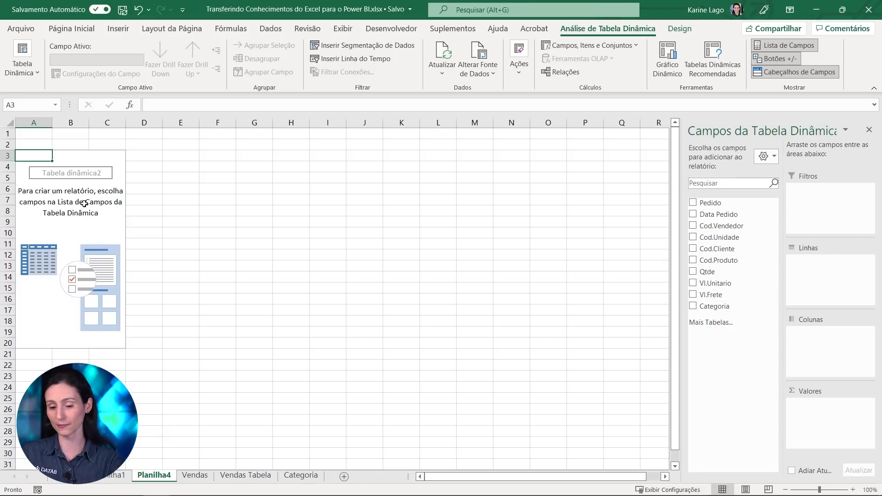
- Add Qtde to the PivotTable values and Cod.Unidade to its rows, and select the unit labels and their totals
left_click_drag(692, 271, 826, 423)
left_click_drag(744, 237, 823, 285)
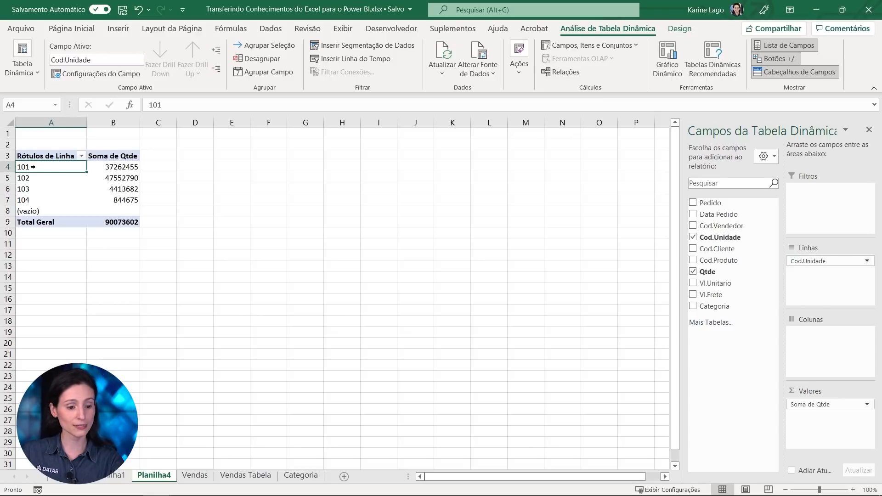
left_click_drag(54, 167, 51, 197)
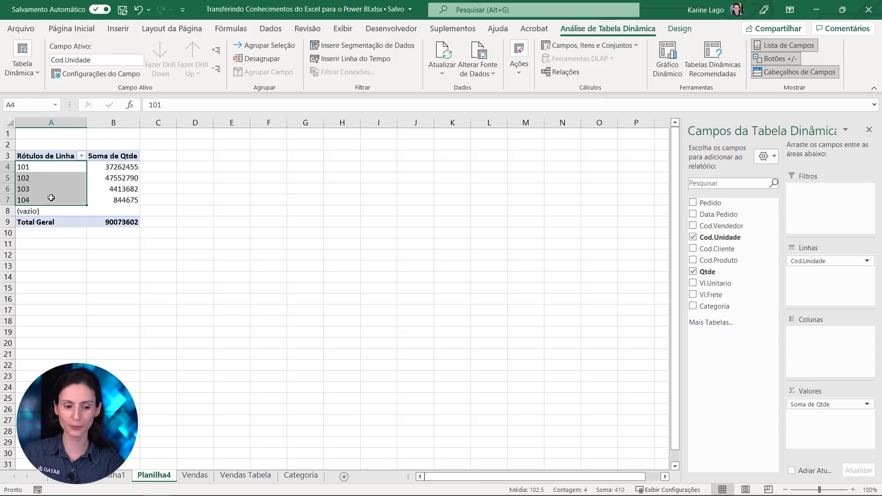
left_click_drag(125, 164, 131, 201)
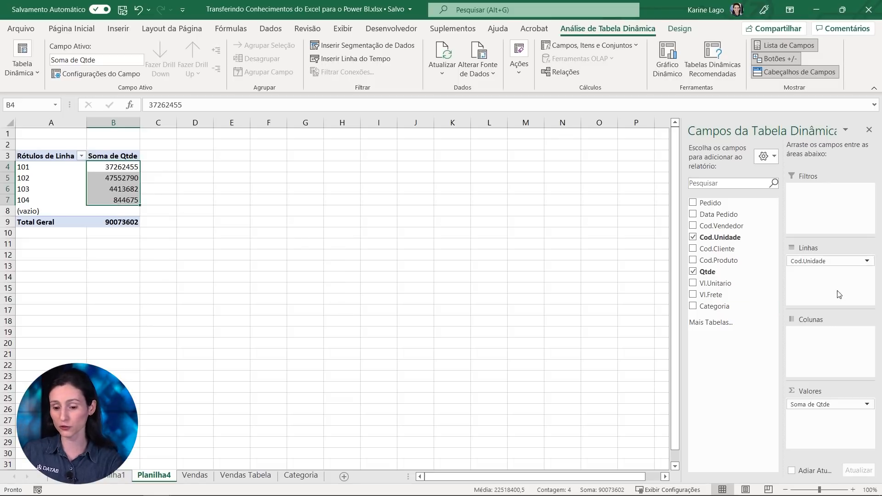
- Move Cod.Unidade from the PivotTable's rows to its columns and place Categoria in the rows
left_click_drag(822, 265, 830, 347)
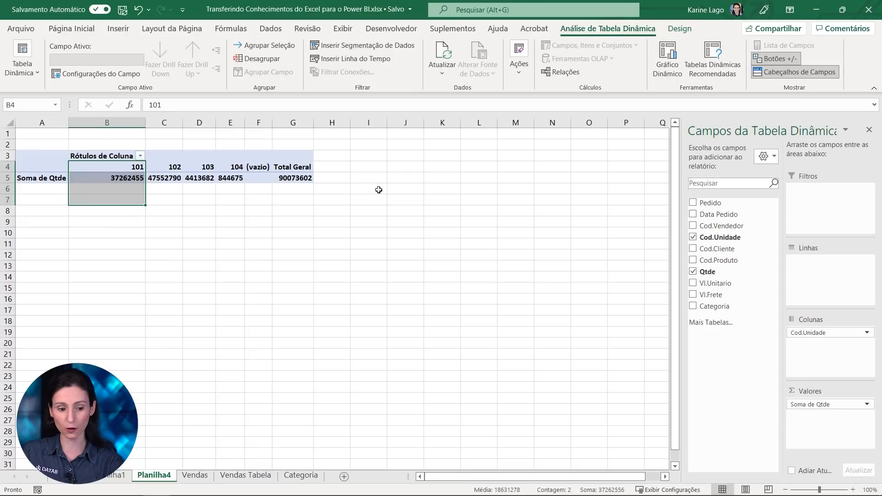
left_click_drag(112, 167, 235, 167)
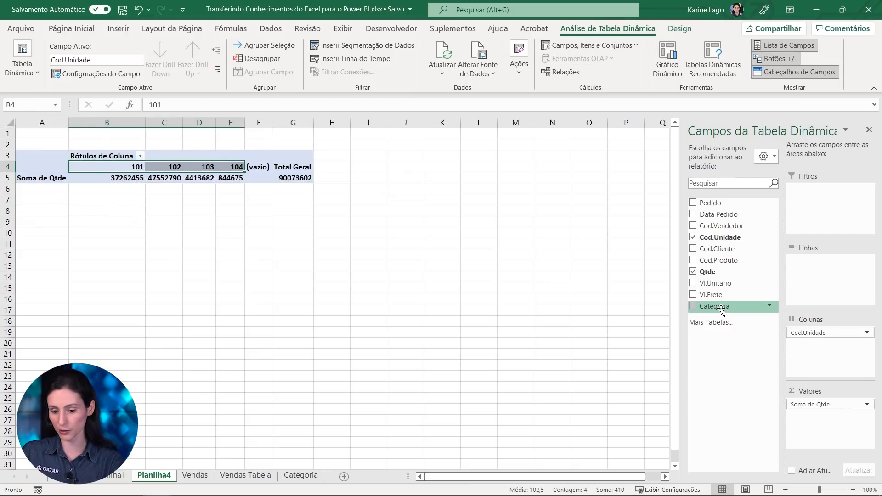
left_click_drag(732, 310, 813, 269)
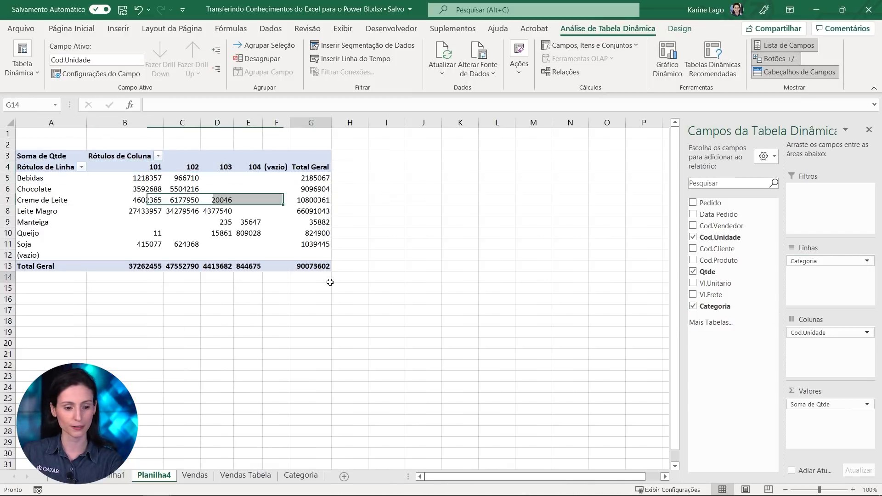
left_click(322, 278)
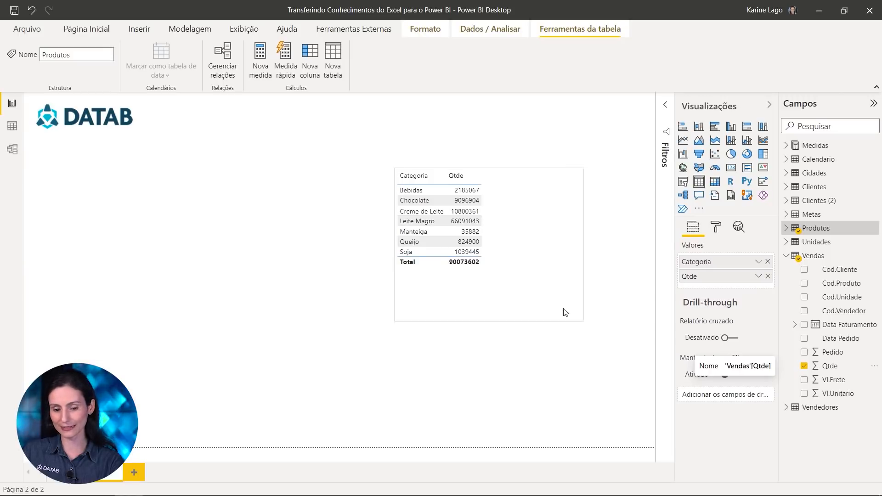
- Switch to Power BI, move the table visual beneath the logo, and insert an enlarged matrix visual on the right half of the canvas
left_click_drag(443, 283, 160, 267)
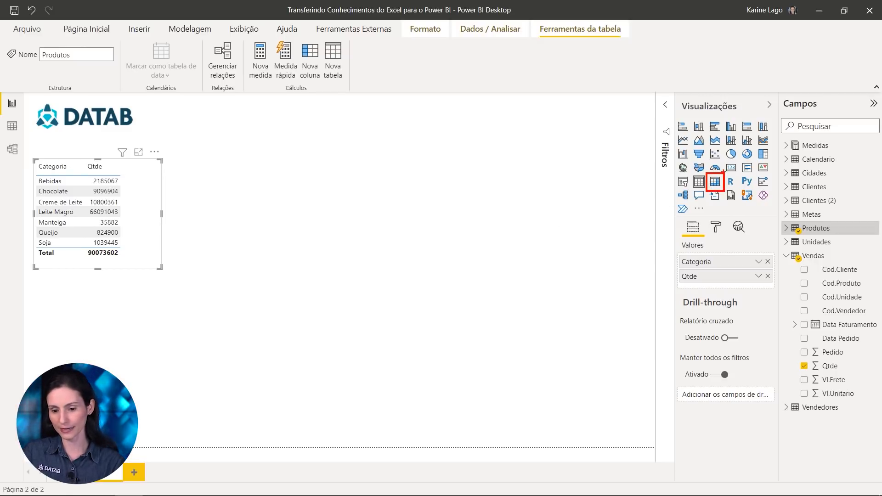
left_click(528, 219)
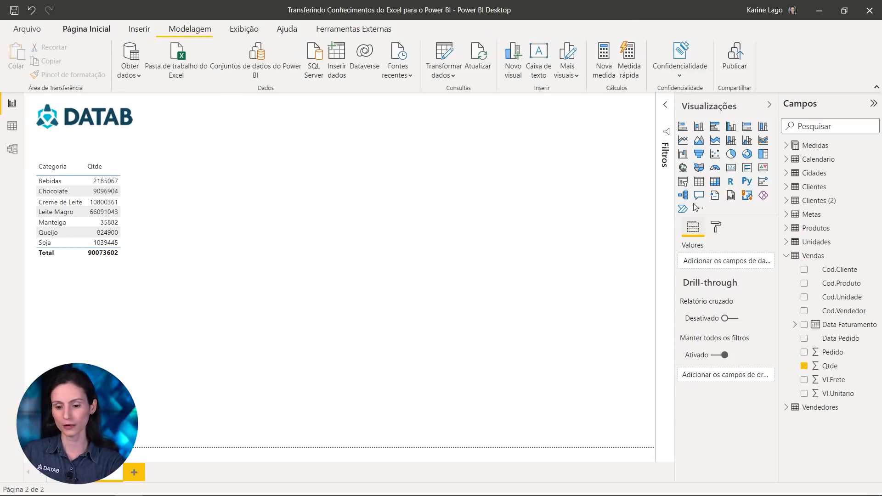
left_click(715, 182)
left_click_drag(146, 344, 598, 203)
left_click_drag(490, 253, 369, 313)
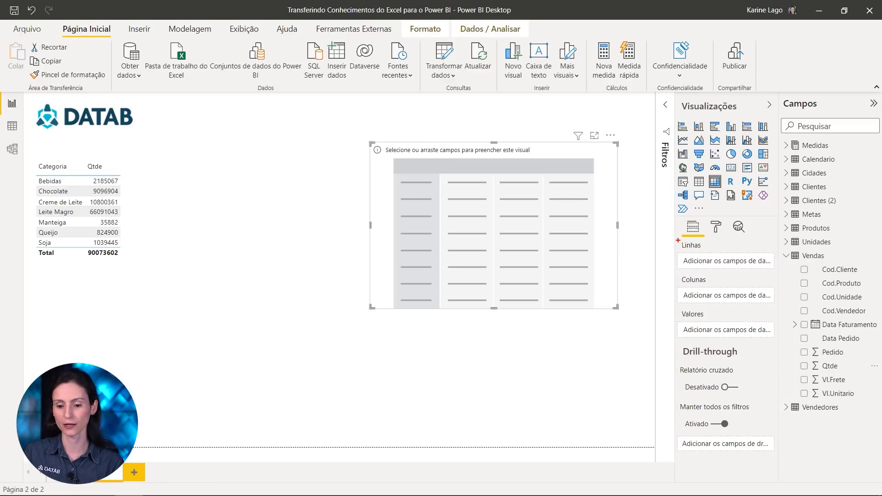
left_click_drag(678, 240, 776, 340)
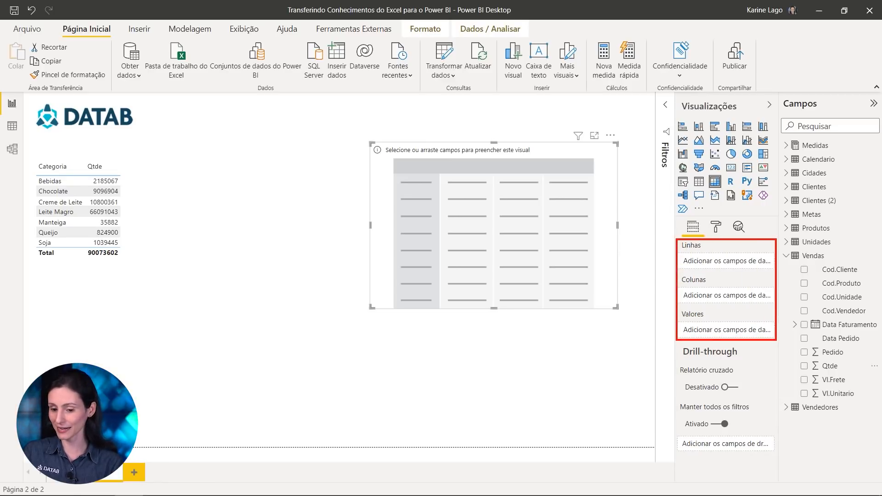
mouse_move(668, 249)
left_mouse_down()
mouse_move(634, 268)
mouse_move(629, 302)
left_mouse_up()
left_click_drag(665, 318, 609, 334)
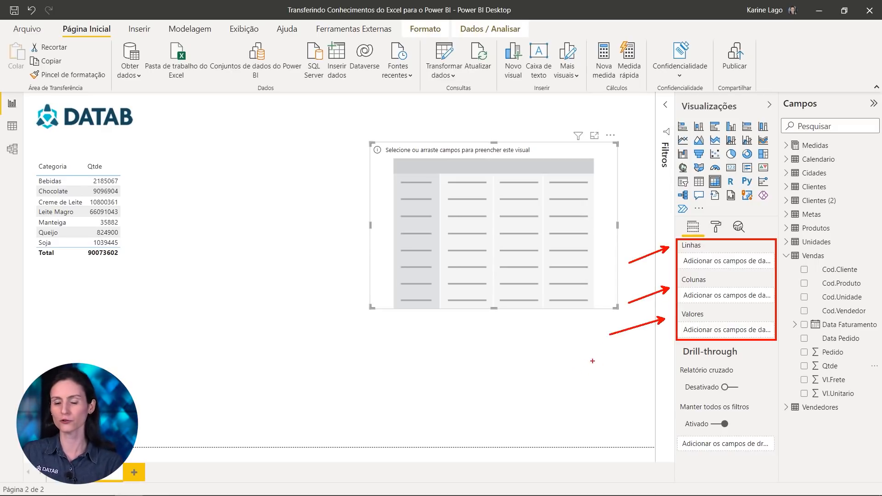
key("Escape")
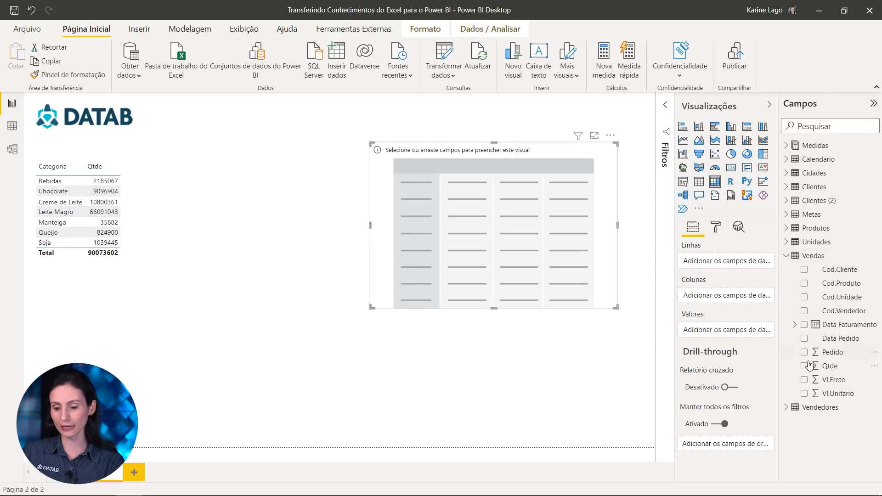
- Fill the matrix with Categoria as rows, Cod.Unidade as columns and Qtde as values, and enlarge it to fit every column
left_click(787, 228)
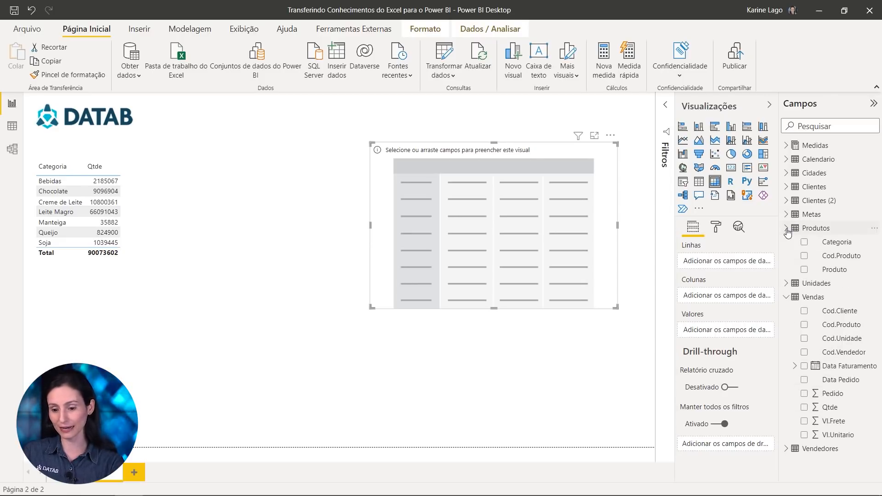
left_click_drag(837, 242, 735, 262)
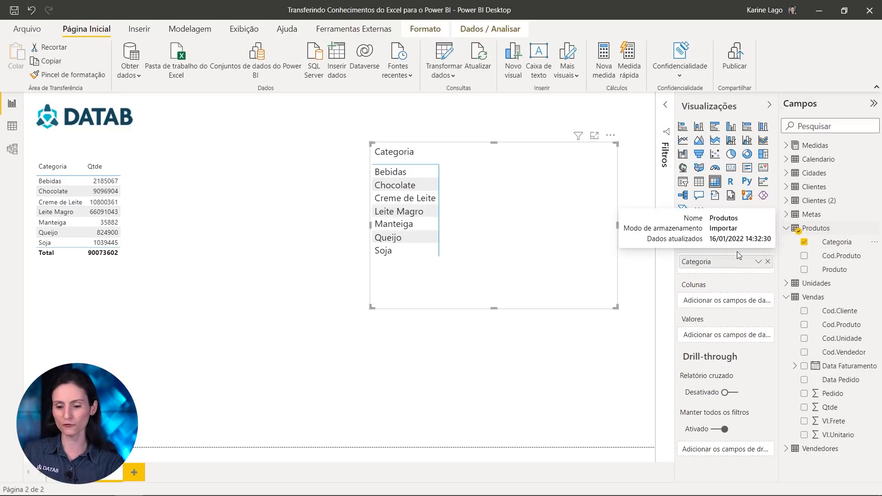
left_click(787, 229)
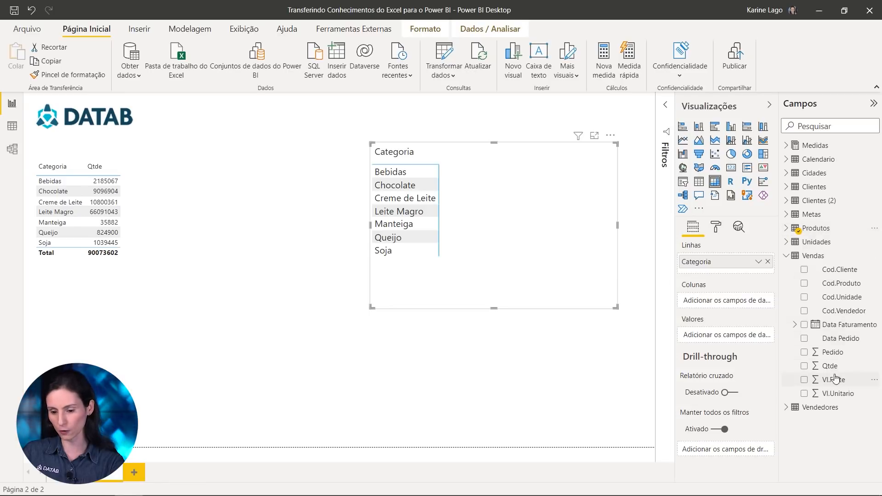
left_click_drag(829, 365, 739, 336)
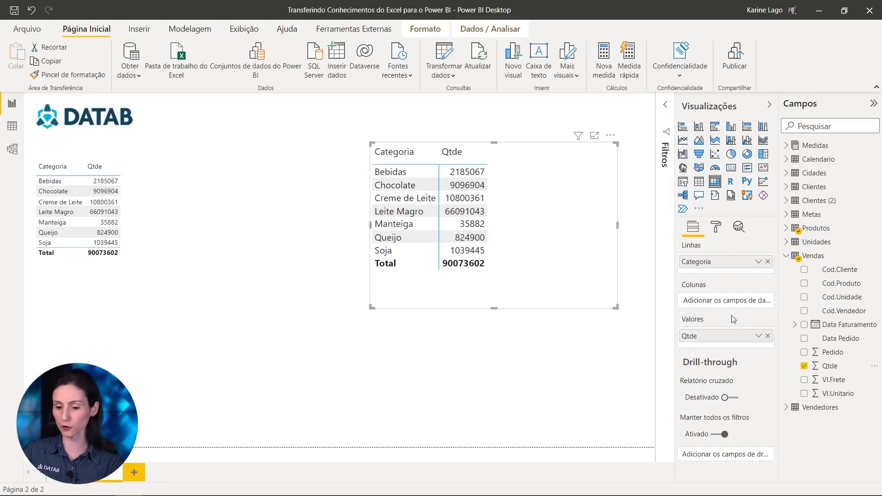
left_click_drag(827, 297, 732, 305)
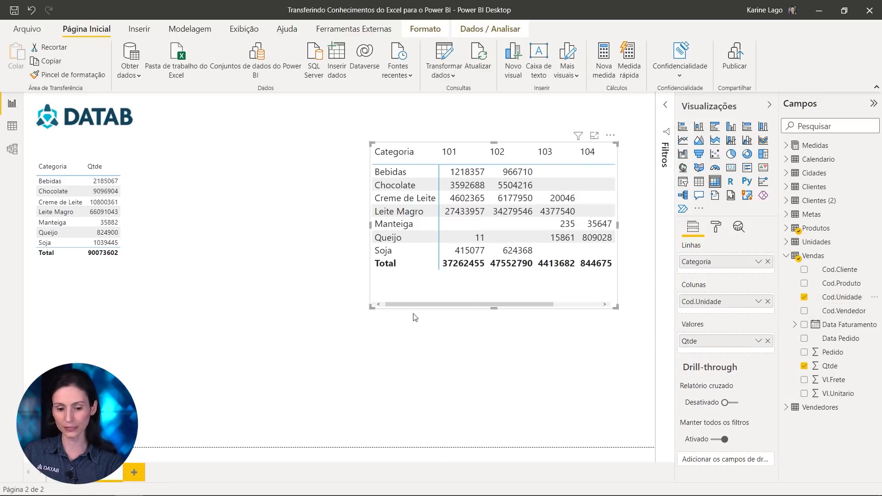
left_click_drag(366, 311, 286, 327)
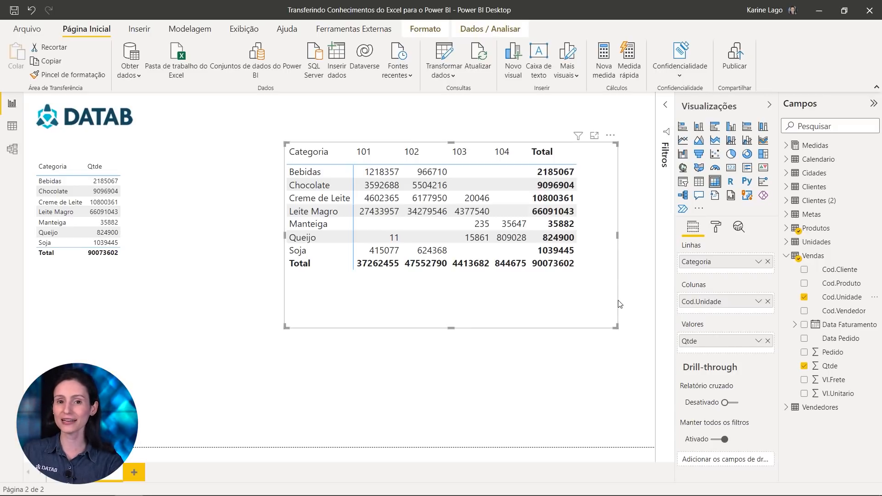
left_click_drag(618, 304, 612, 315)
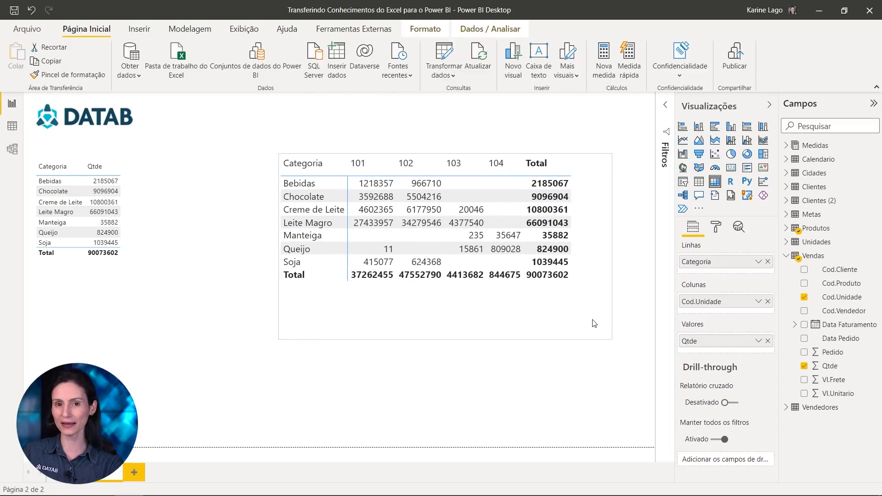
- Convert the matrix to a clustered column chart, drill up to Categoria and expand the hierarchy to include Cod.Unidade
left_click(731, 126)
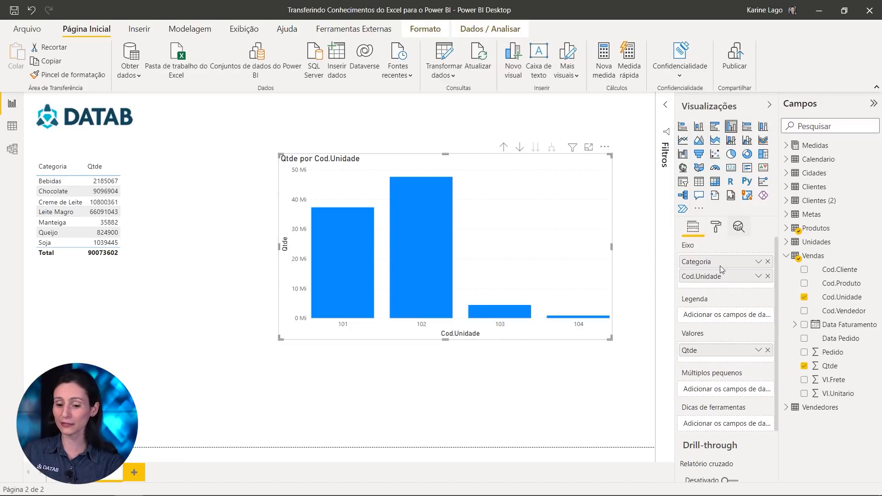
left_click(504, 148)
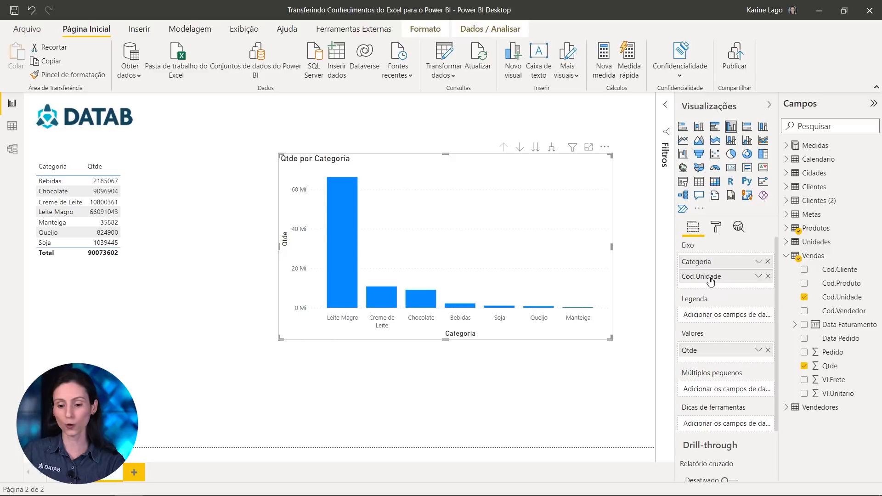
left_click(551, 148)
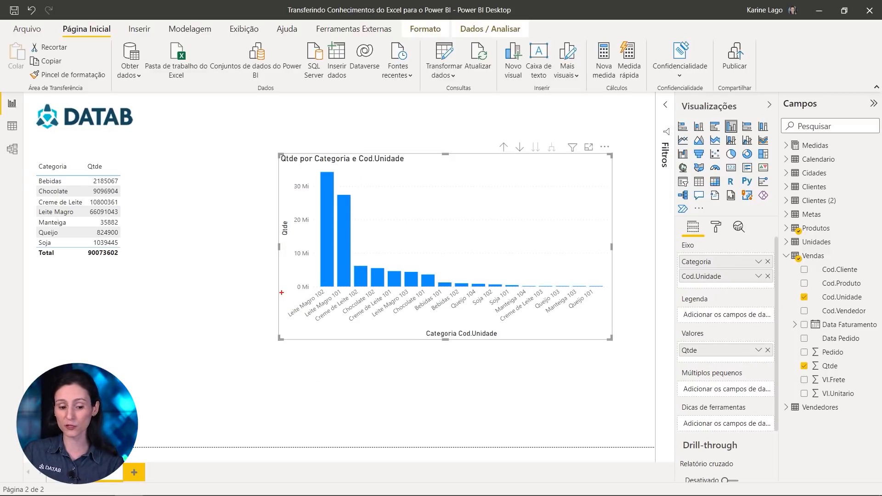
left_click_drag(282, 292, 316, 320)
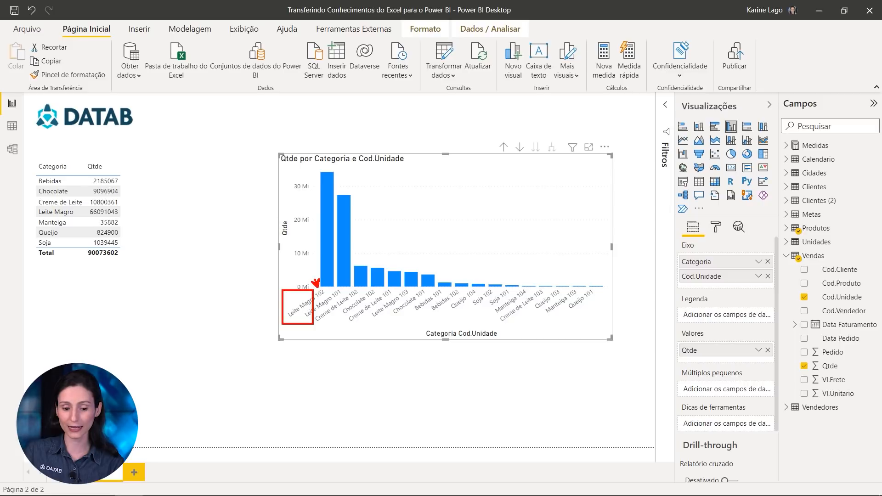
key("Escape")
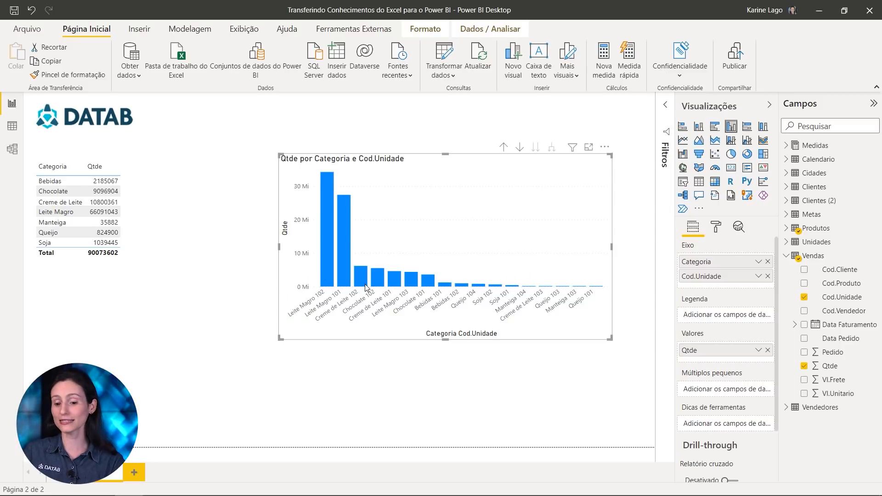
- Remove Categoria from the chart's axis and keep the visual as a clustered column chart of Qtde by Cod.Unidade
left_click(768, 262)
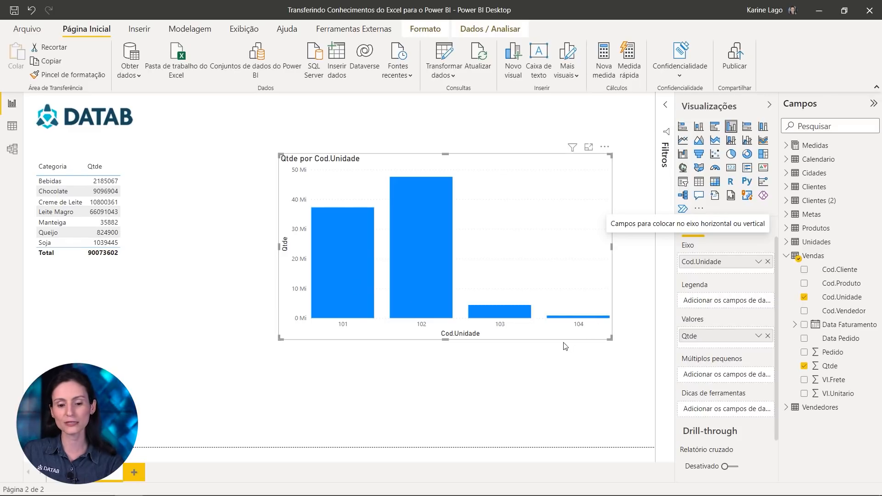
left_click(699, 181)
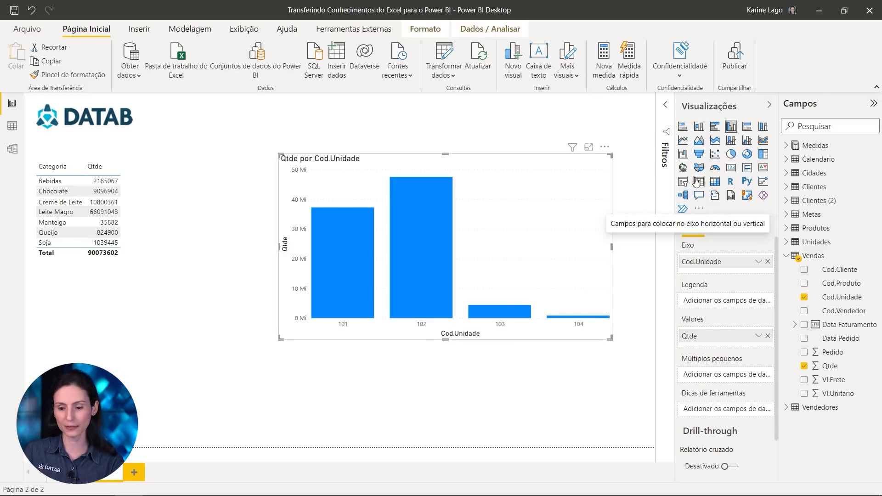
left_click(731, 126)
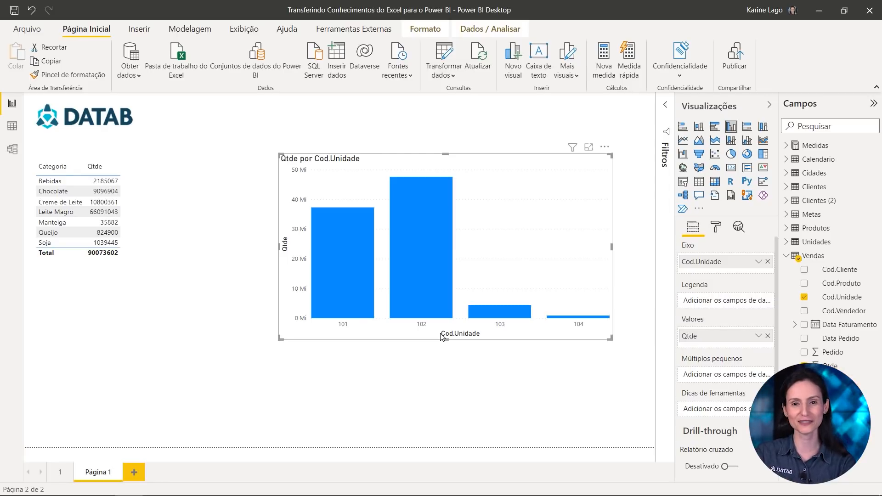
- Switch to Excel and enter the formula =G2*H2 in cell K2 of the Vendas sheet, multiplying Qtde by Vl.Unitario
key("alt+Tab")
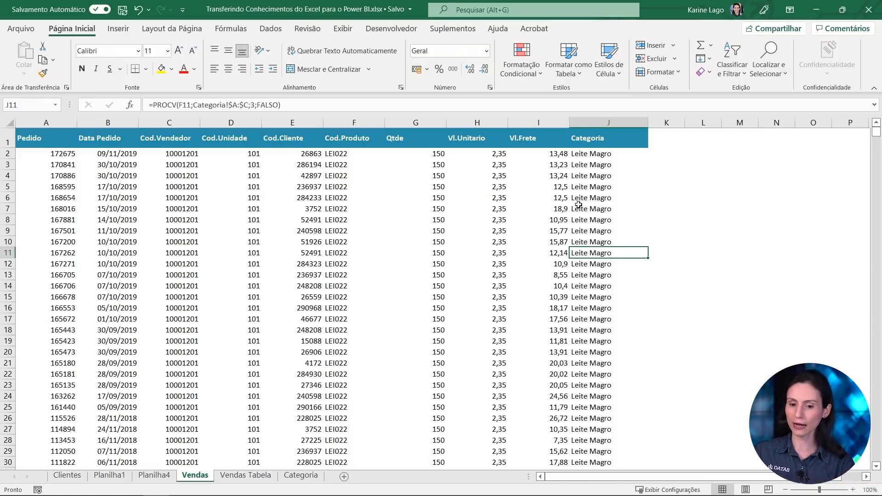
left_click(433, 155)
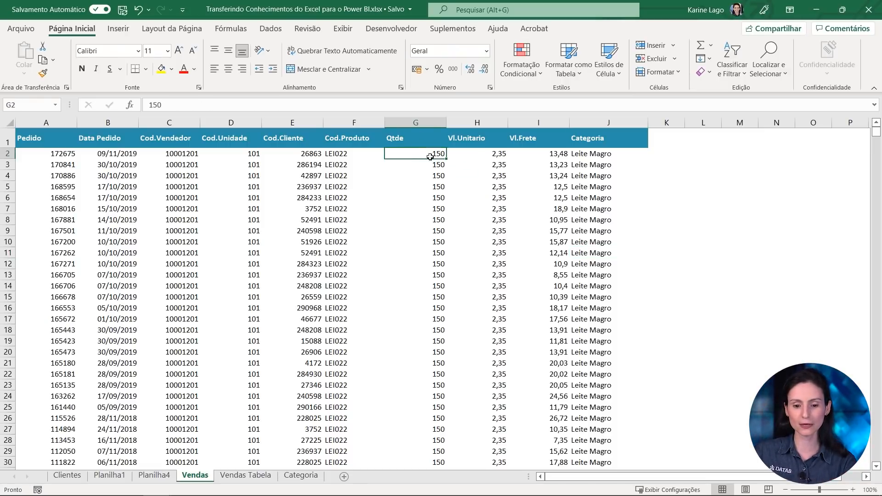
left_click(493, 153)
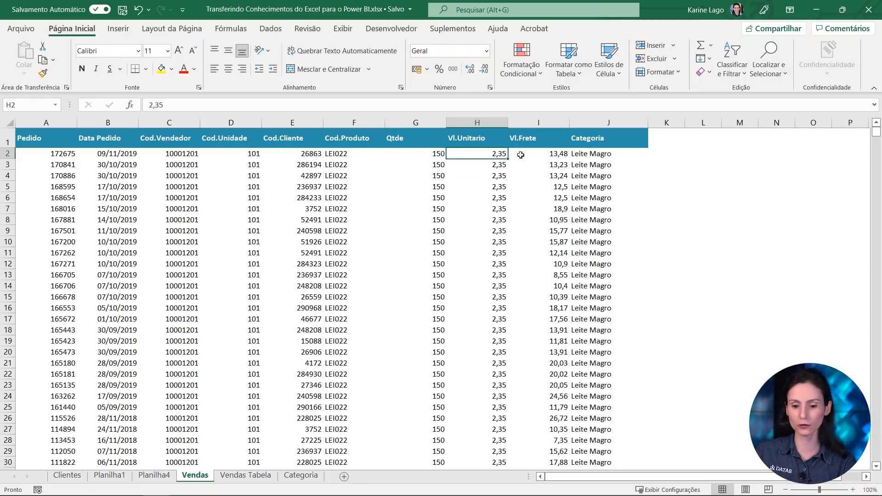
left_click(670, 157)
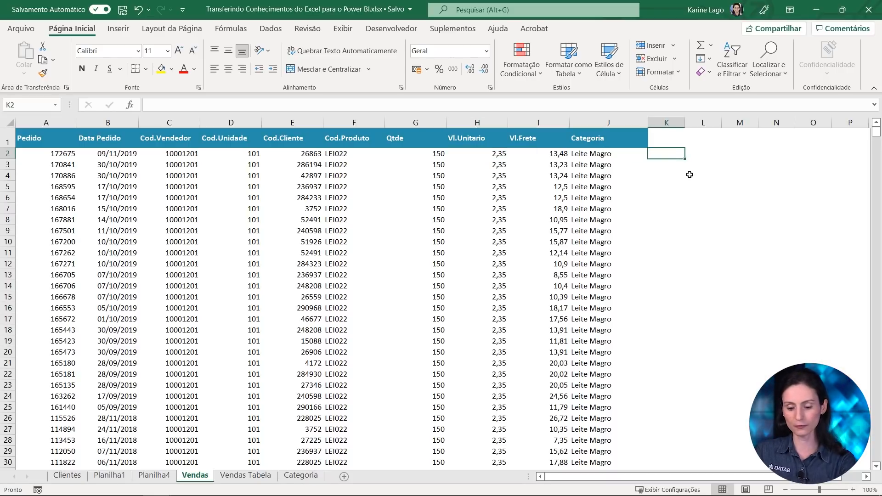
type("=")
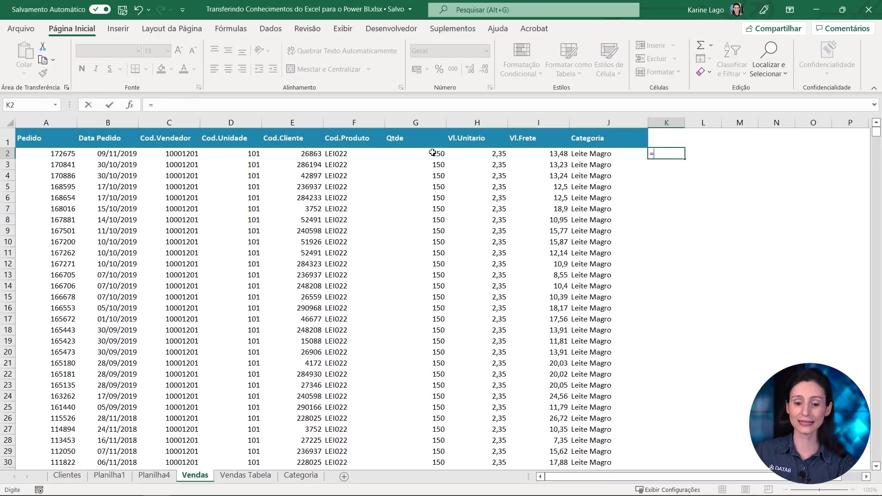
left_click(432, 153)
type("*")
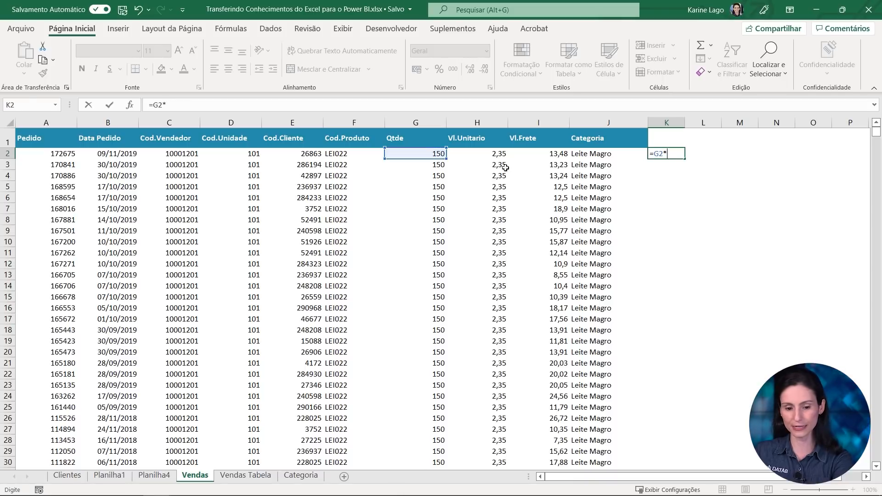
left_click(493, 153)
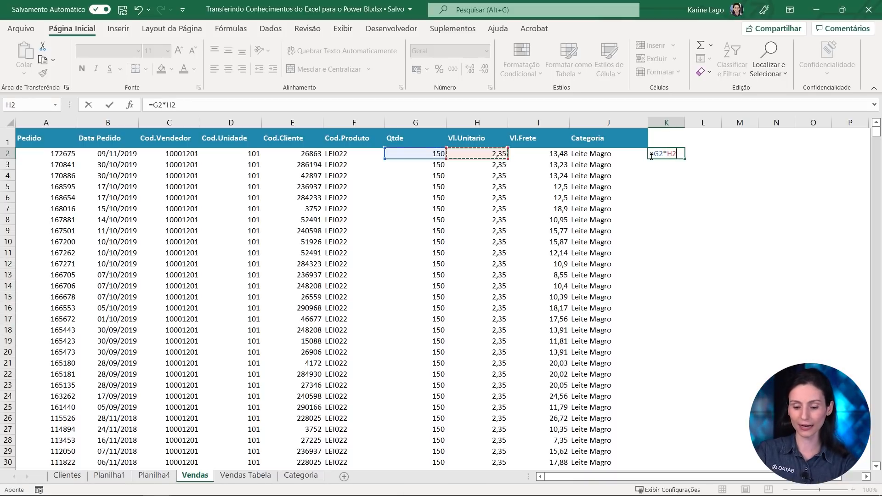
key("Return")
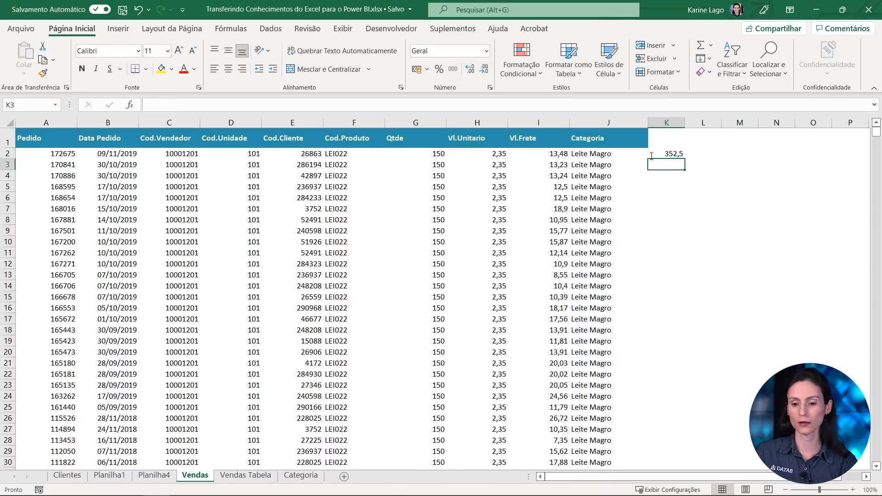
- Fill the K2 multiplication formula down column K for every row of the Vendas data
left_click(676, 155)
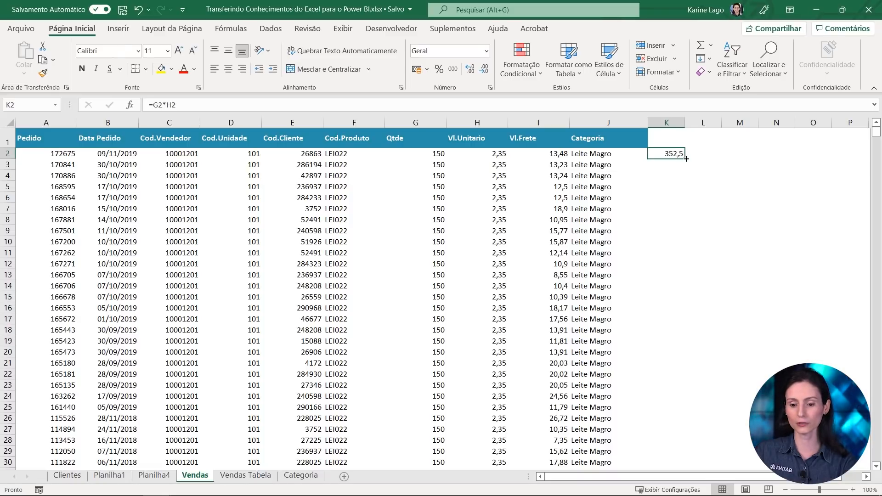
double_click(684, 160)
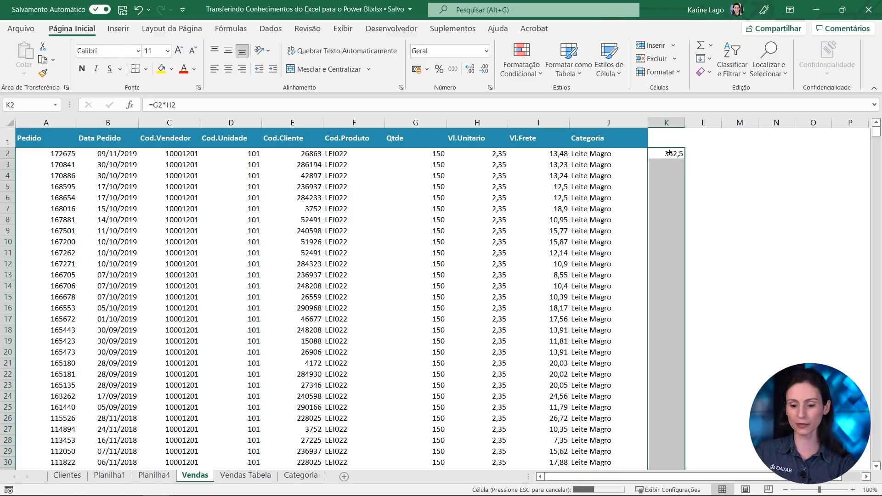
scroll(658, 276, "down", 10)
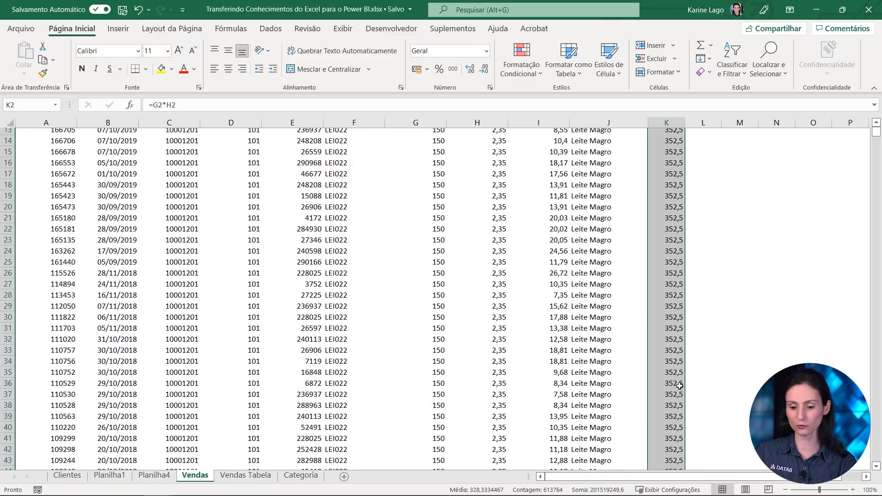
mouse_move(876, 132)
left_mouse_down()
mouse_move(874, 179)
mouse_move(871, 125)
left_mouse_up()
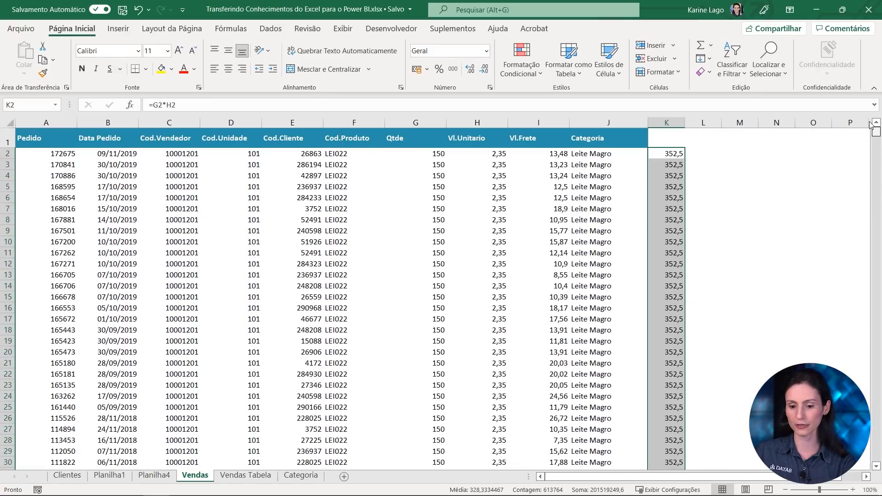
- Switch to Power BI, show the Vendas table's data and add a calculated column named Multiplicação
key("alt+Tab")
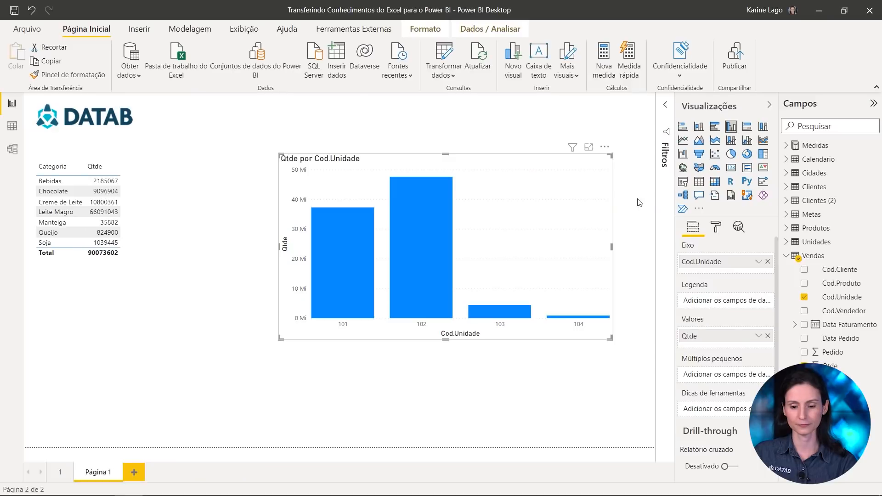
left_click(13, 127)
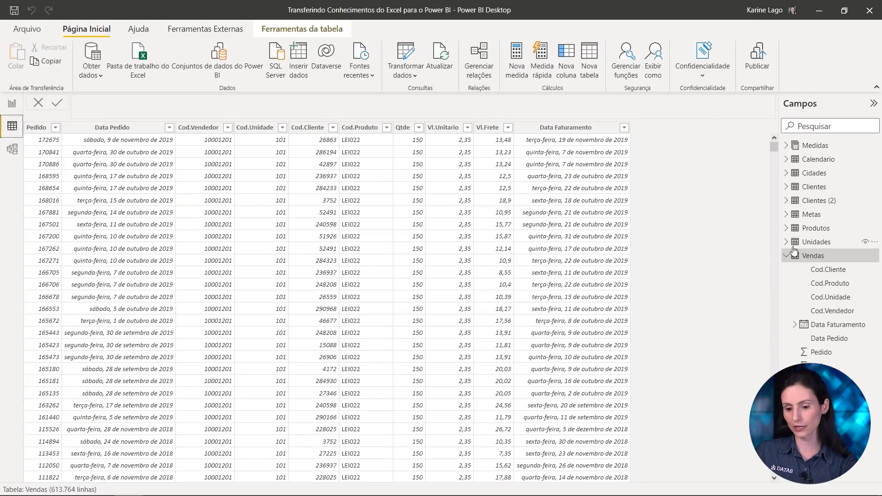
left_click(402, 127)
left_click(442, 127)
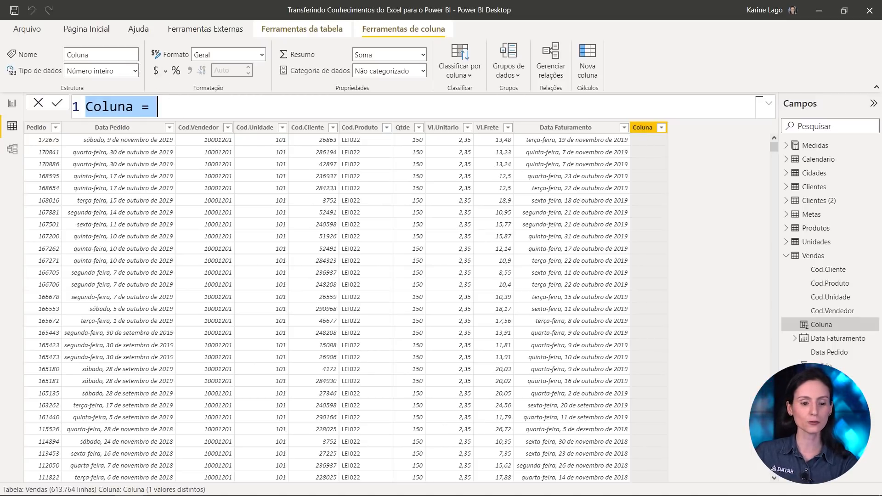
double_click(92, 104)
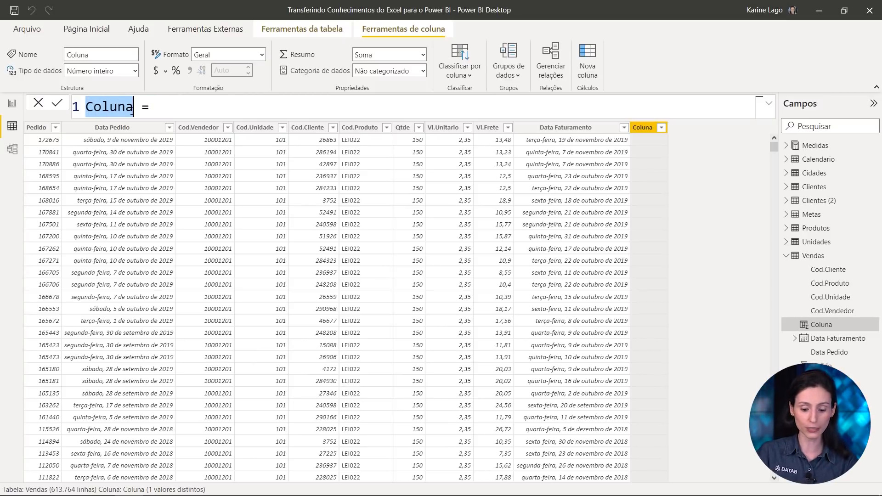
type("Multiplicação")
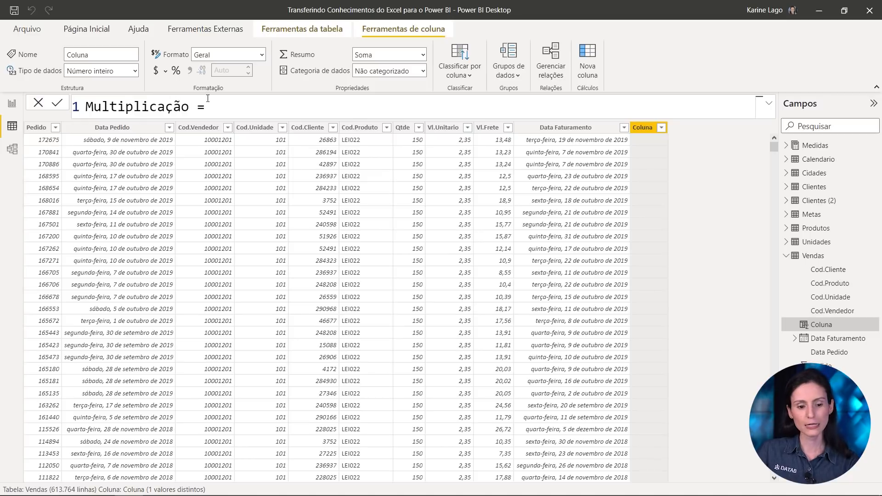
- Define the Multiplicação column as Vendas[Qtde]*Vendas[Vl.Unitario] and check its values further down the table
left_click(217, 108)
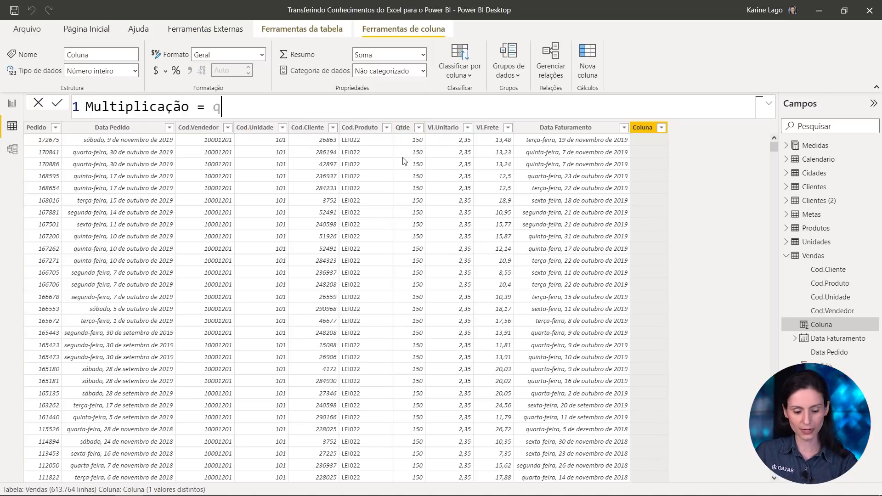
type("qtd")
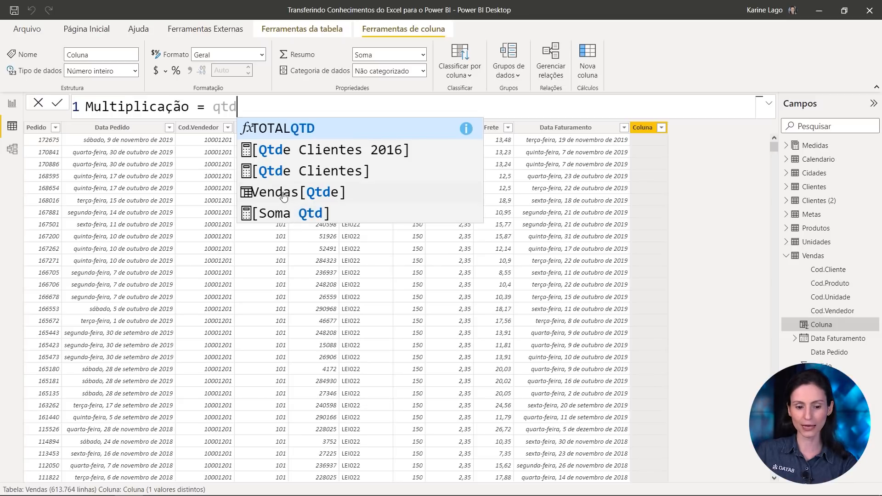
mouse_move(276, 189)
left_mouse_down()
mouse_move(299, 200)
mouse_move(358, 198)
left_mouse_up()
key("Escape")
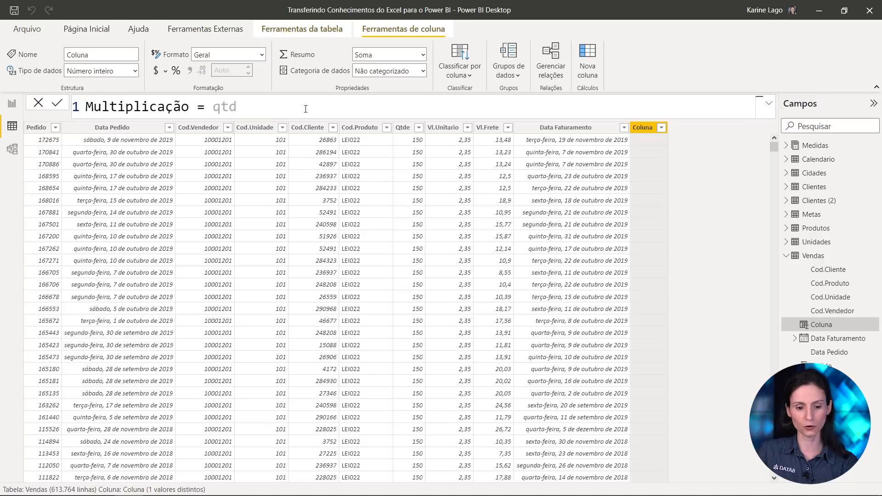
key("ctrl+space")
left_click(258, 190)
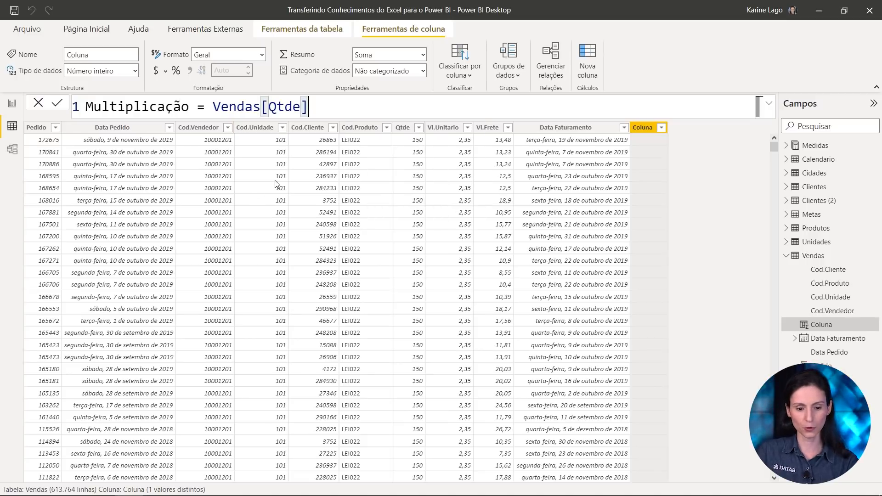
type("*")
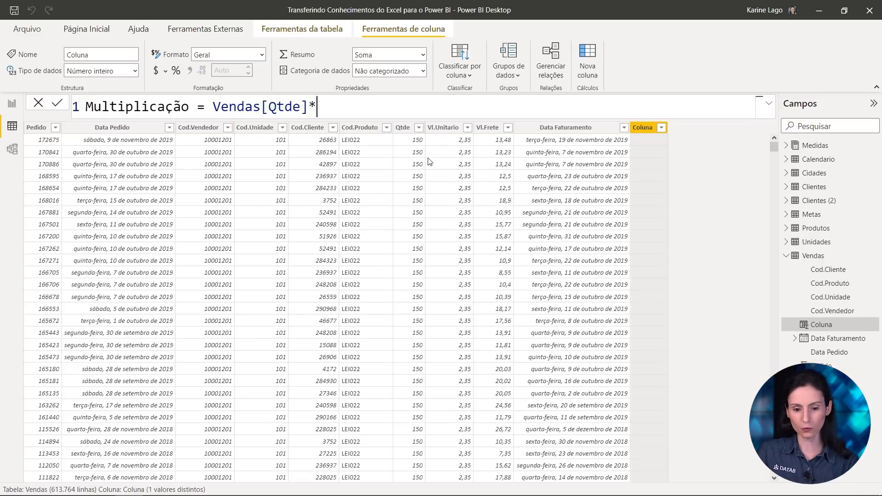
type("V")
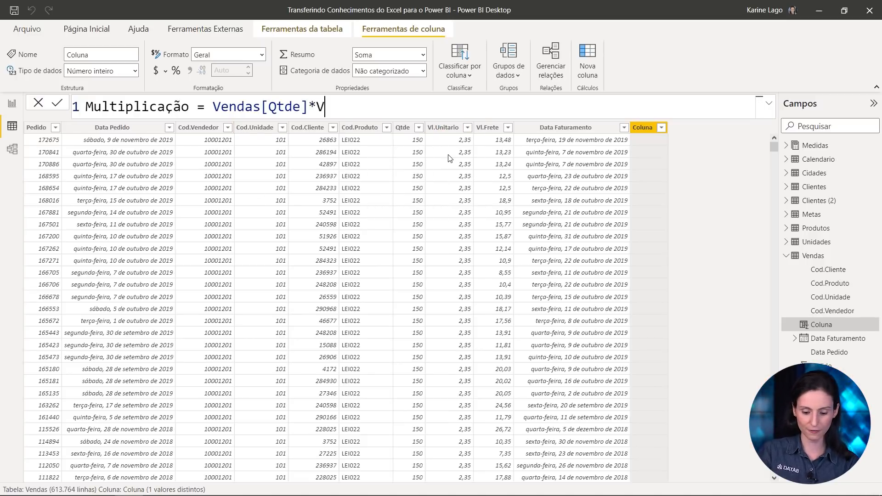
type("l.Un")
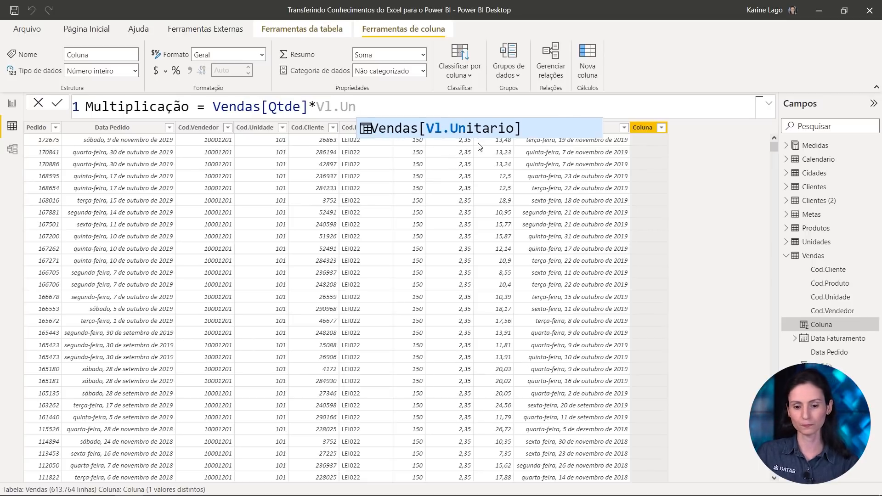
left_click(487, 135)
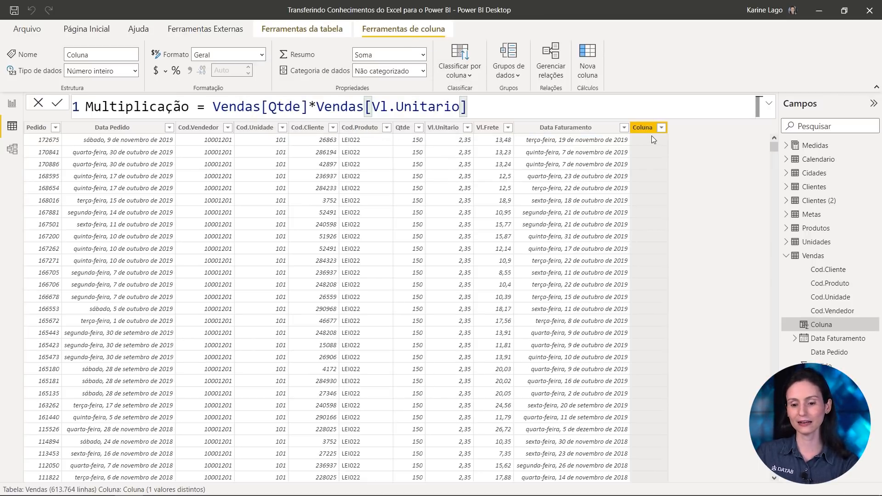
key("Return")
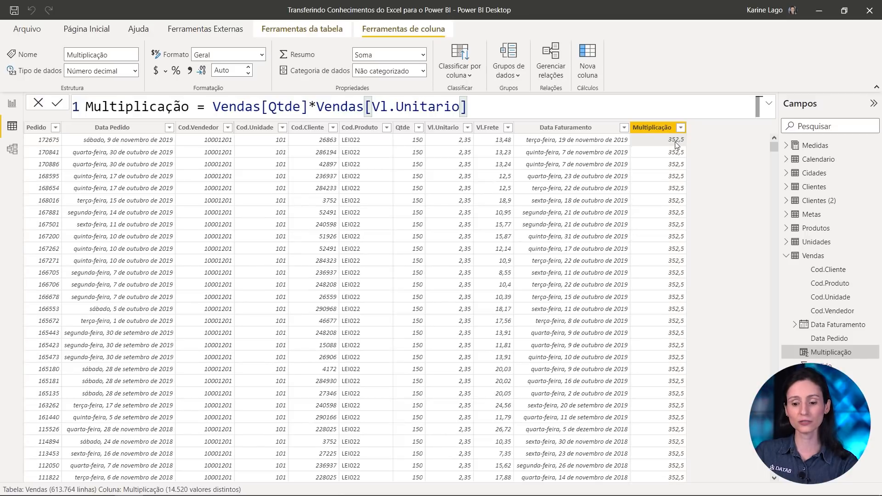
left_click_drag(775, 148, 774, 333)
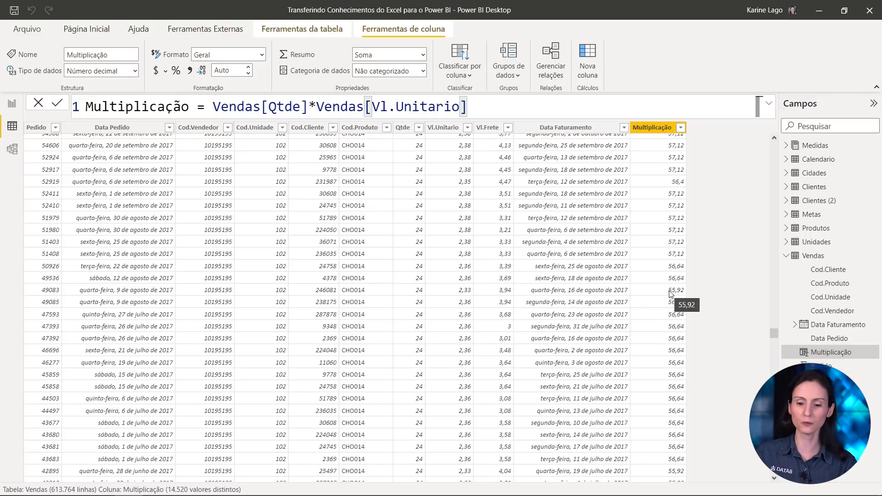
- Switch to Excel and examine the formatted table on the Vendas Tabela sheet and the available table insertion commands
key("alt+Tab")
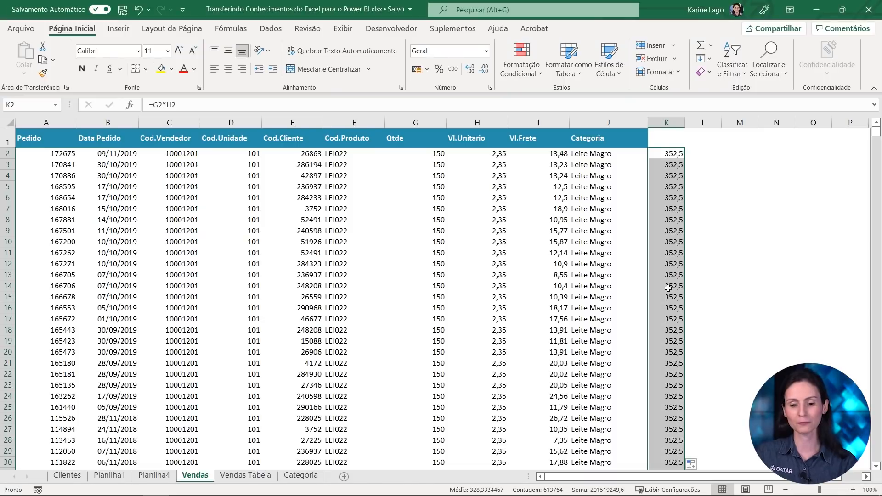
left_click(251, 477)
left_click(420, 232)
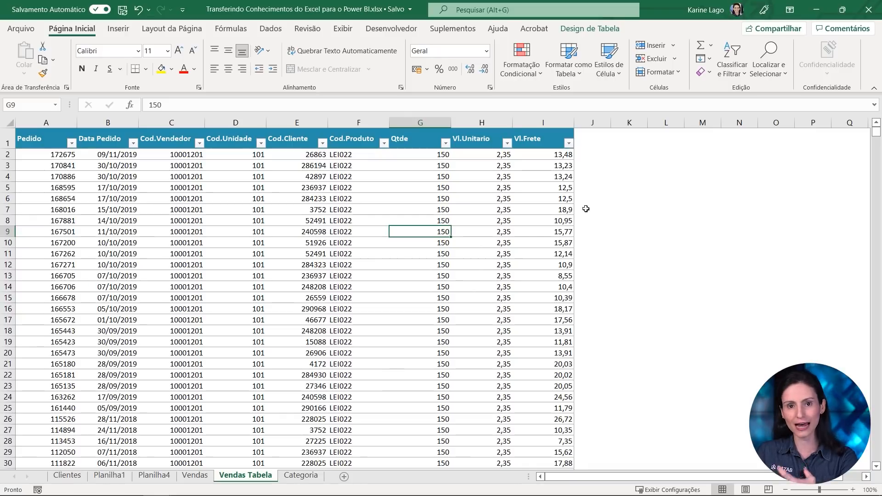
left_click(118, 30)
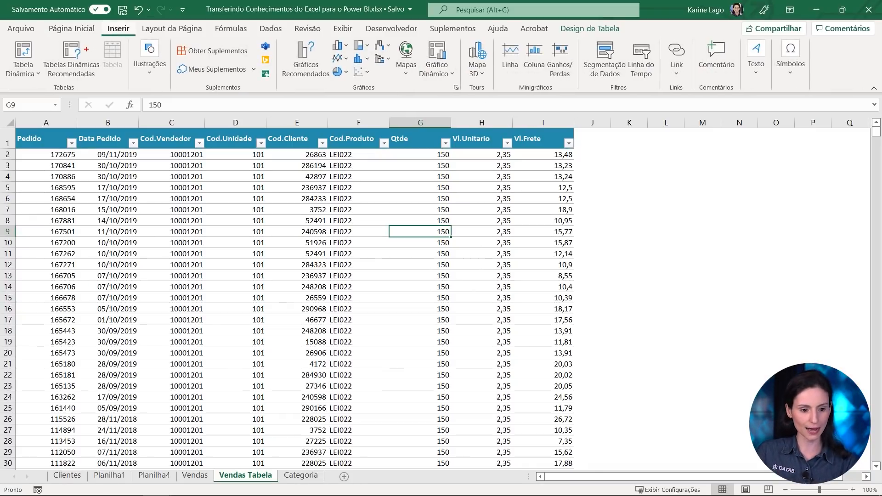
left_click_drag(96, 38, 129, 76)
key("Escape")
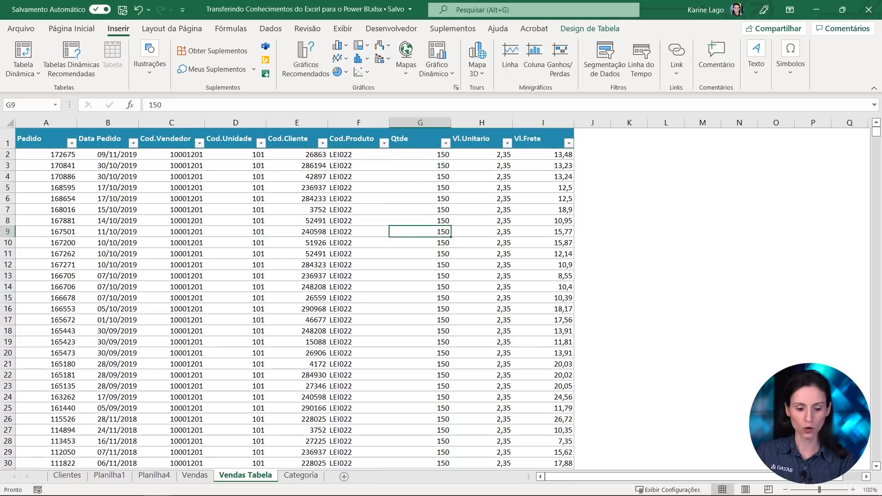
- Compare the plain data range on the Vendas sheet with the formatted table columns on the Vendas Tabela sheet
left_click(195, 476)
left_click_drag(355, 175, 358, 285)
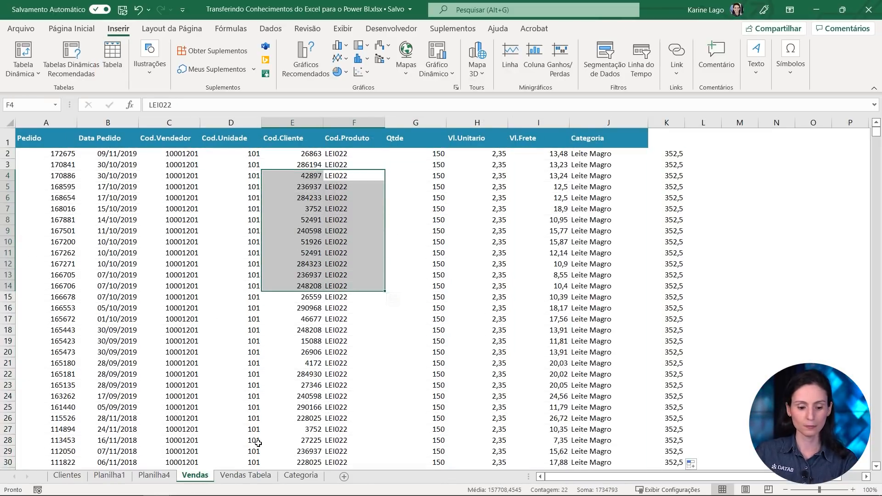
left_click(249, 475)
left_click_drag(542, 131, 28, 132)
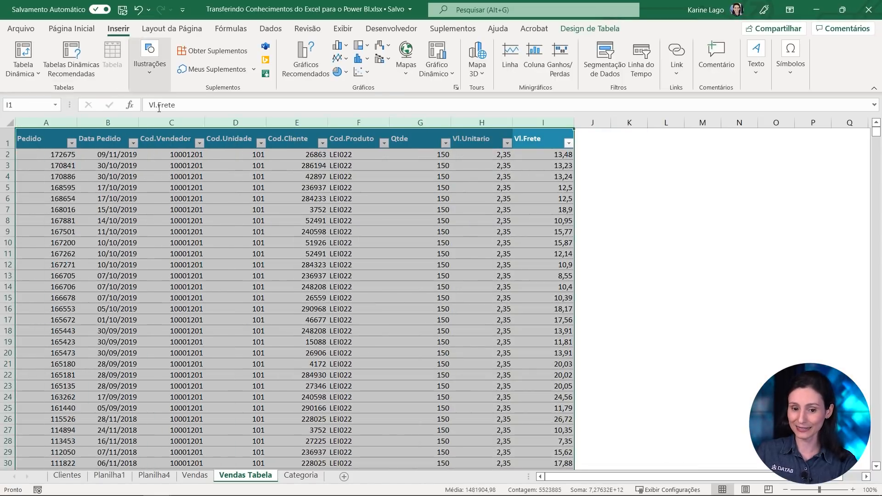
left_click(598, 154)
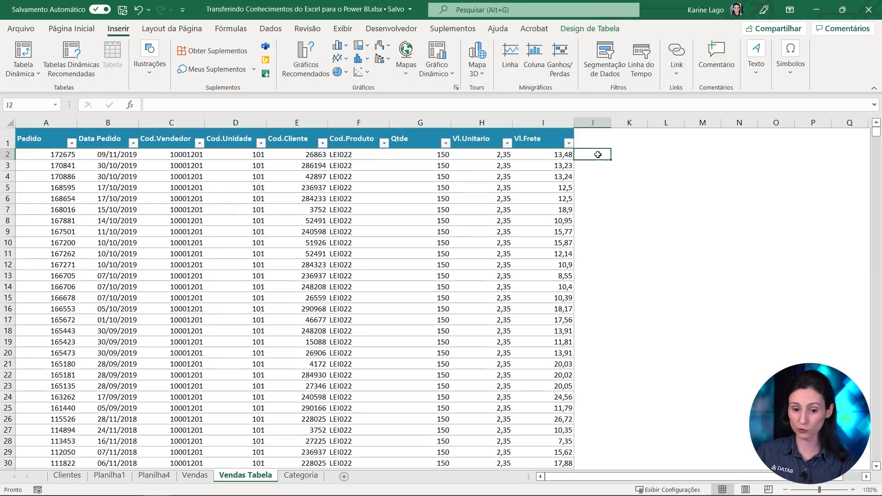
left_click(551, 177)
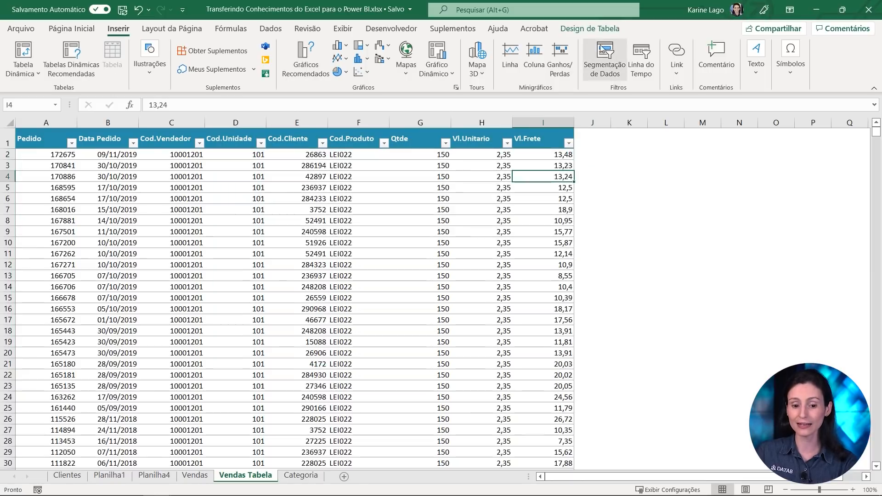
left_click(593, 152)
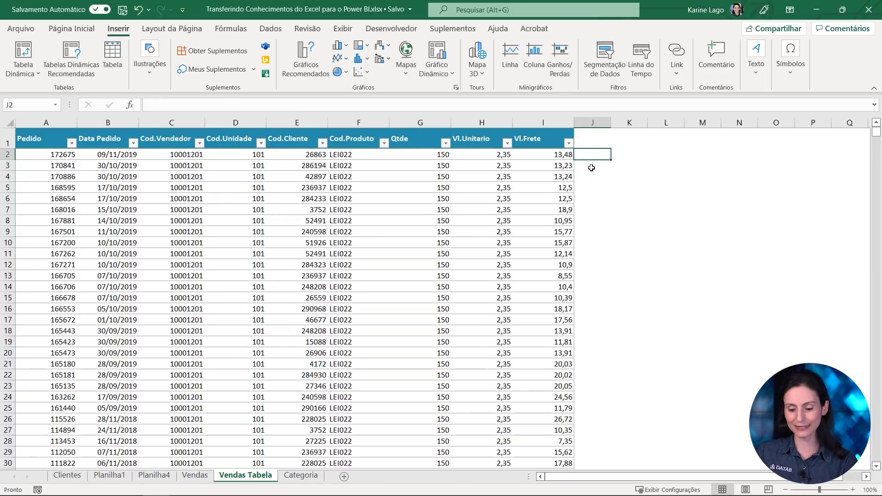
type("=")
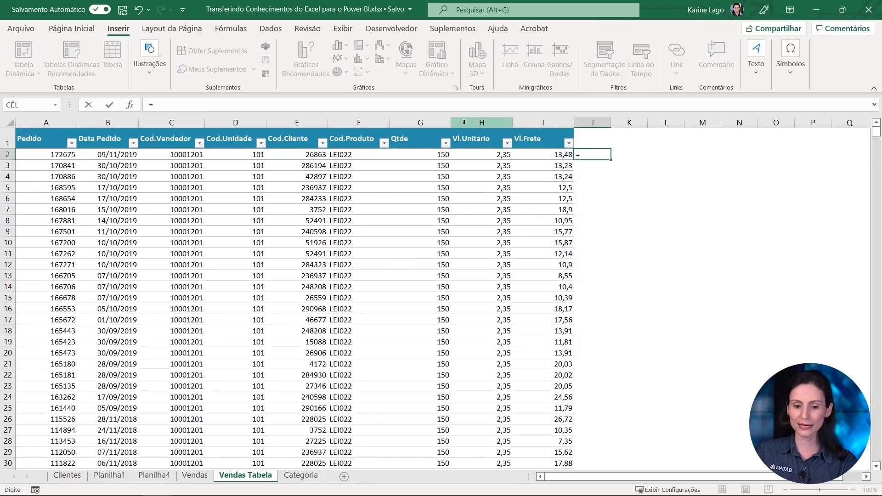
left_click(435, 156)
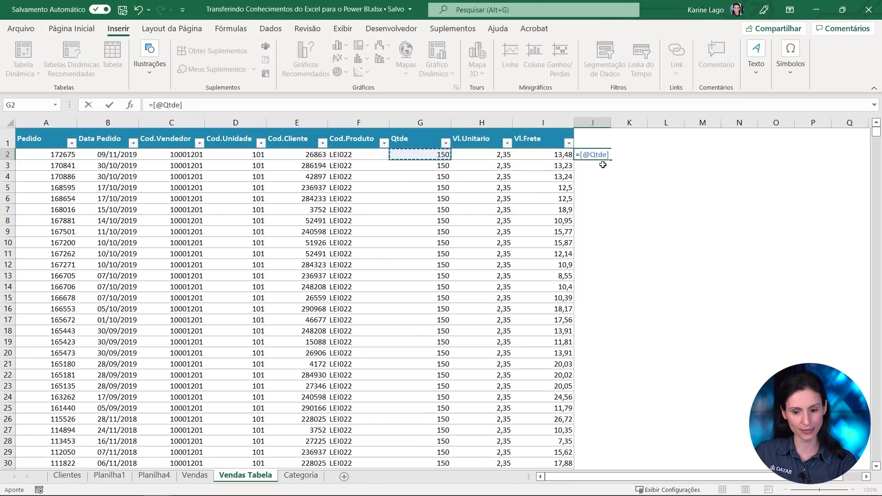
type("*")
left_click(491, 153)
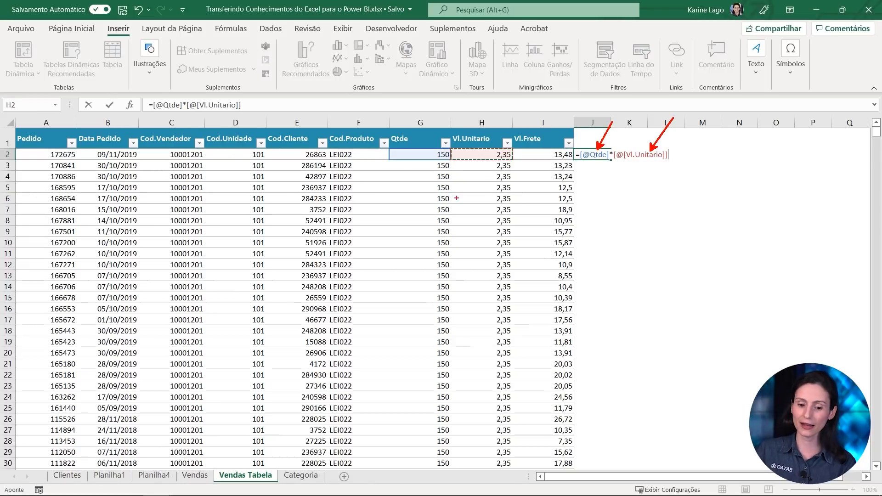
left_click_drag(423, 192, 616, 204)
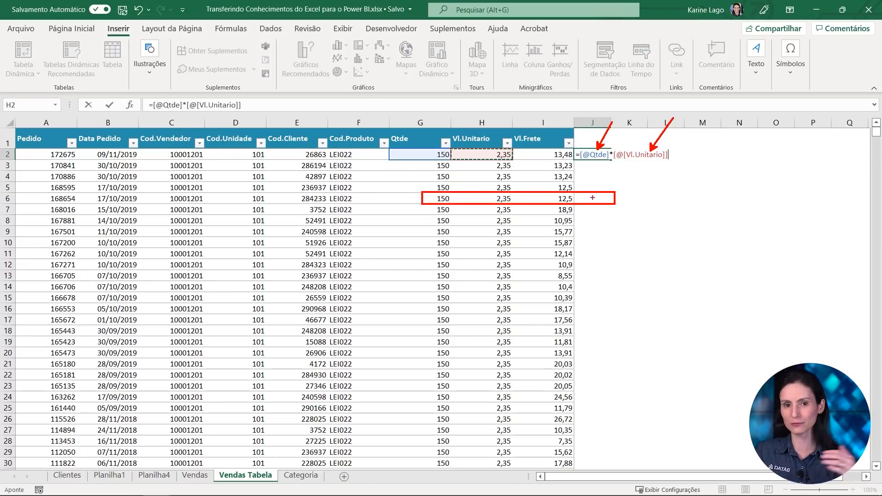
key("Escape")
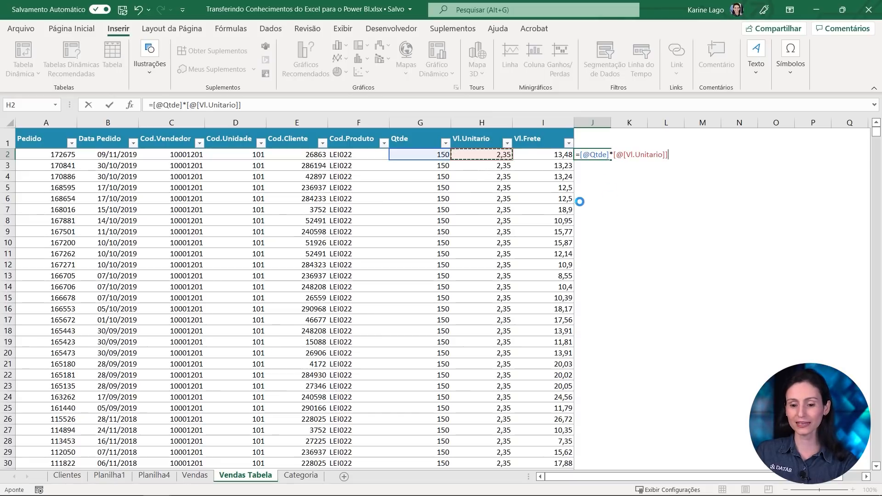
key("Return")
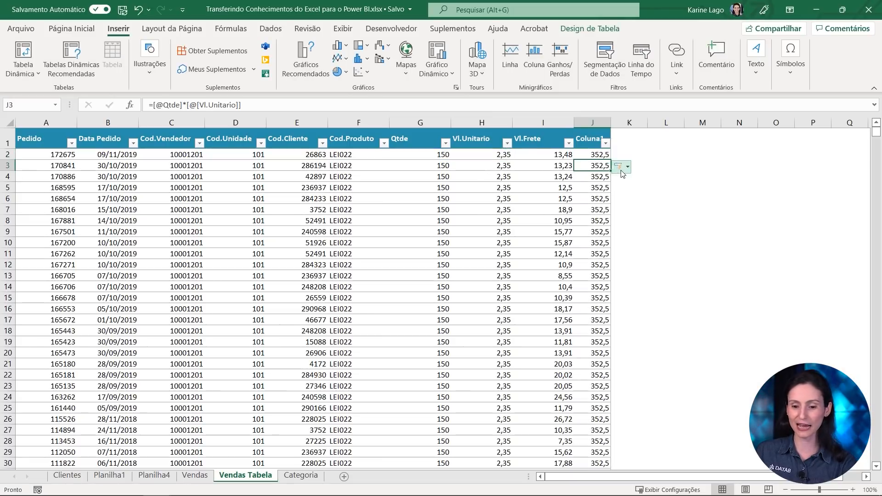
scroll(601, 191, "down", 20)
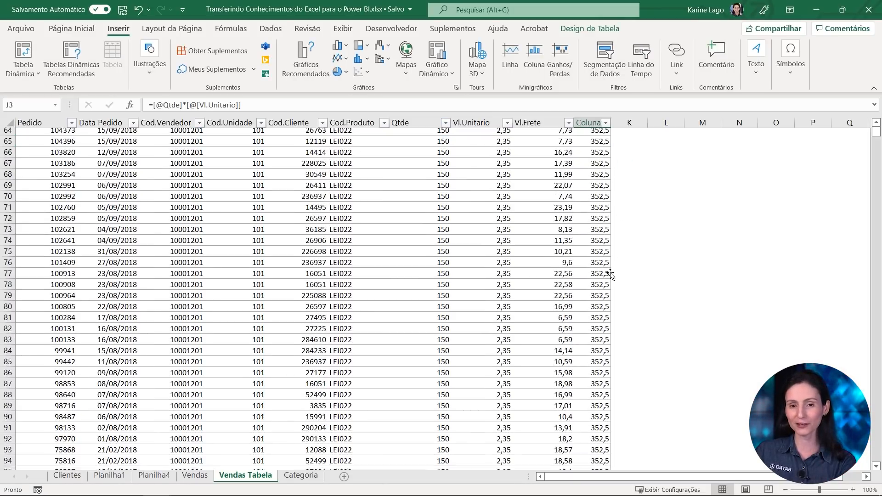
scroll(612, 280, "down", 20)
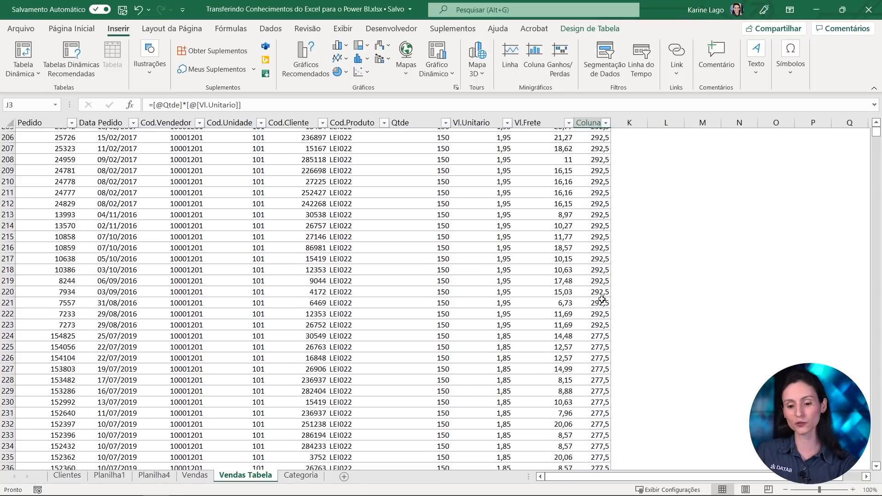
right_click(603, 299)
key("Escape")
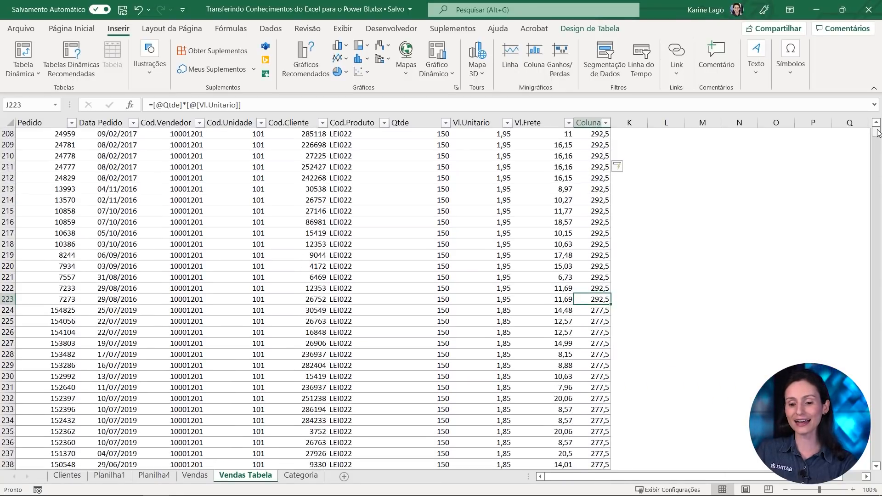
mouse_move(876, 133)
left_mouse_down()
mouse_move(875, 159)
mouse_move(876, 130)
left_mouse_up()
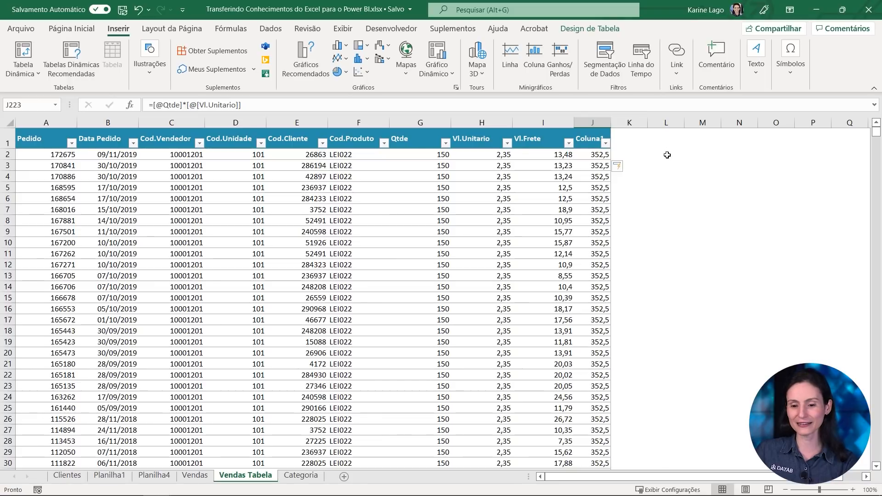
- Delete column K, holding the untitled multiplication results, from the Vendas sheet
left_click(195, 476)
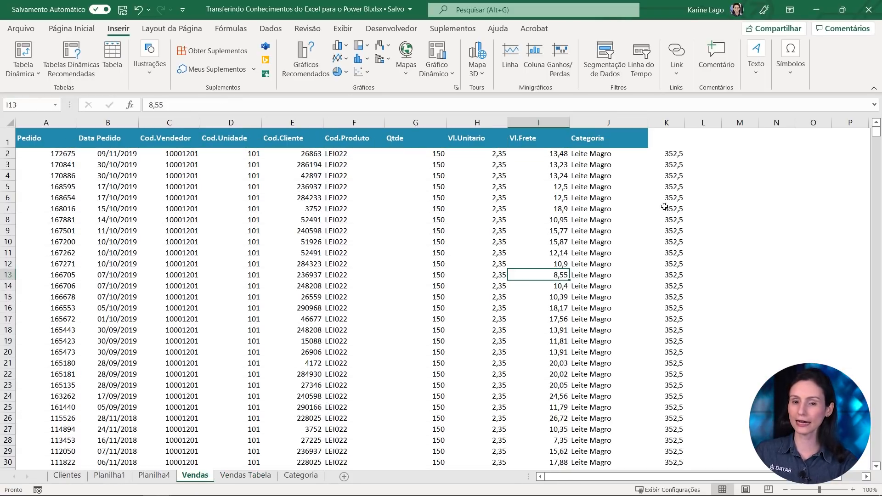
left_click(674, 123)
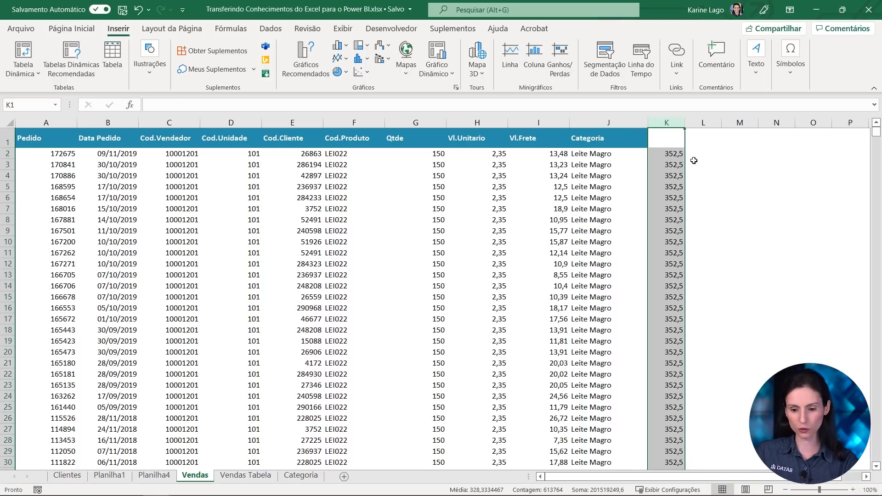
right_click(679, 119)
left_click(725, 235)
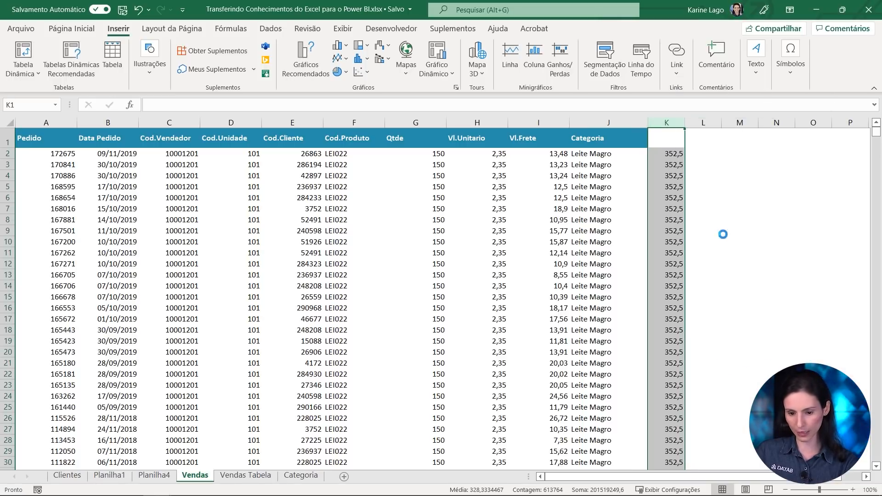
left_click(662, 160)
- Sum the first eight Vl.Frete values in cell L3 of the Vendas sheet with =SOMA(I2:I9)
left_click_drag(553, 154, 547, 232)
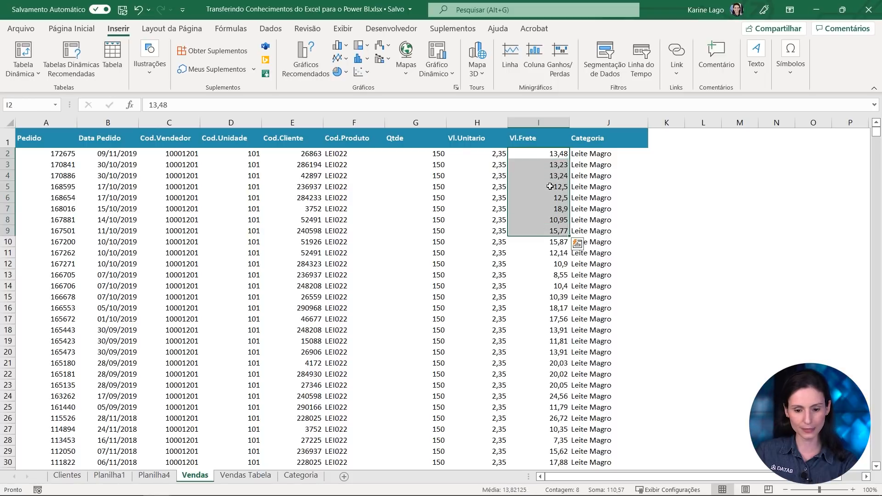
left_click(696, 163)
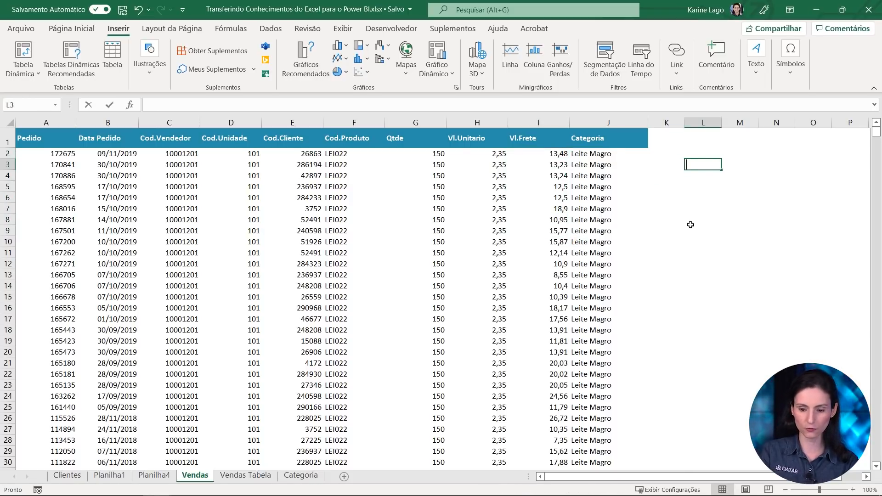
type("=SOMA")
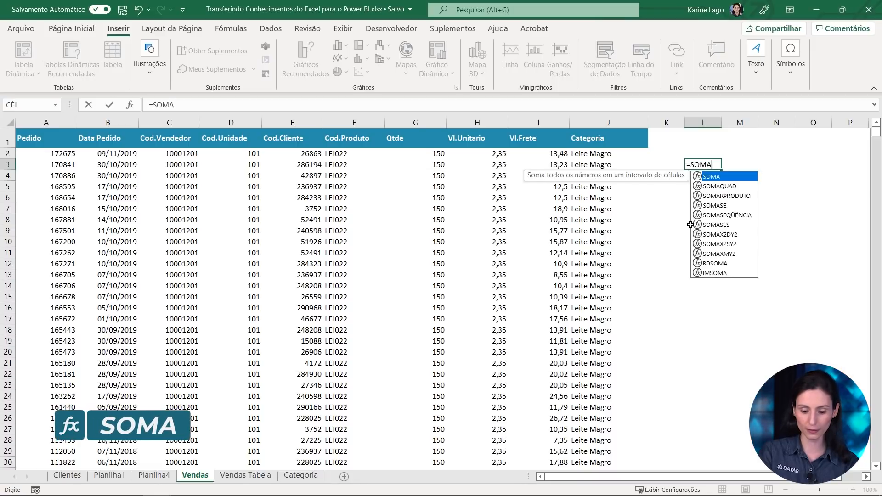
type("(")
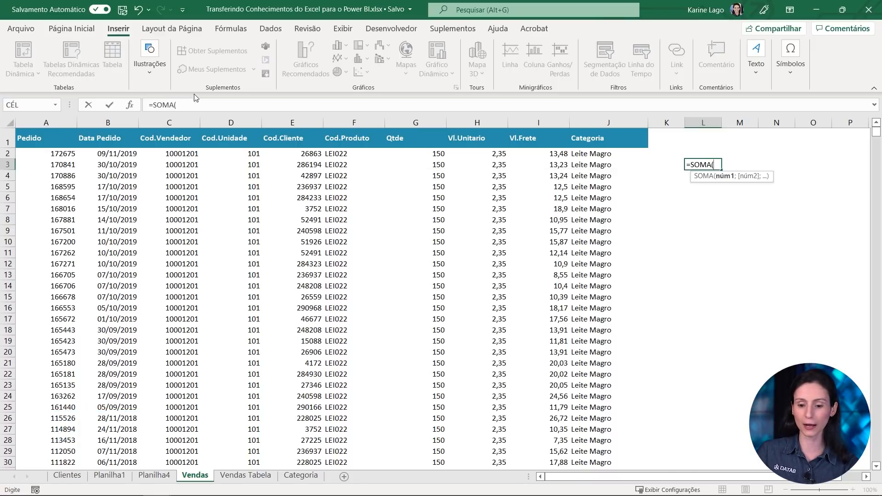
left_click(554, 153)
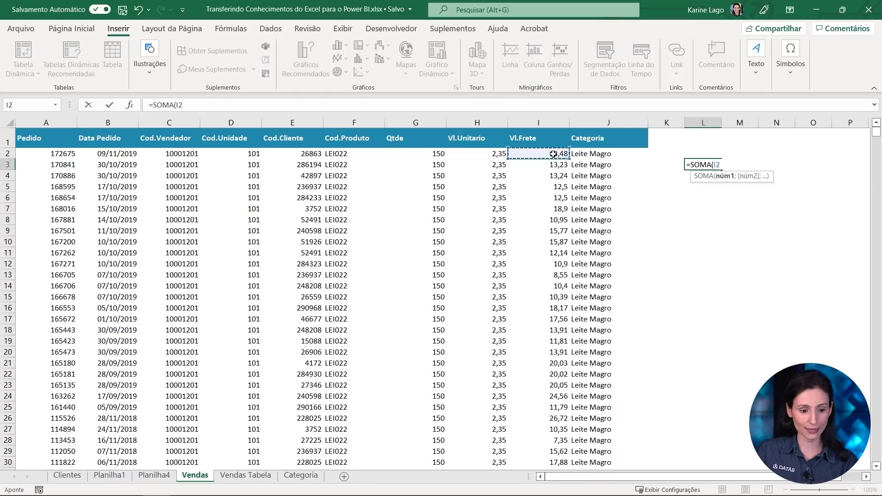
left_click_drag(554, 154, 549, 227)
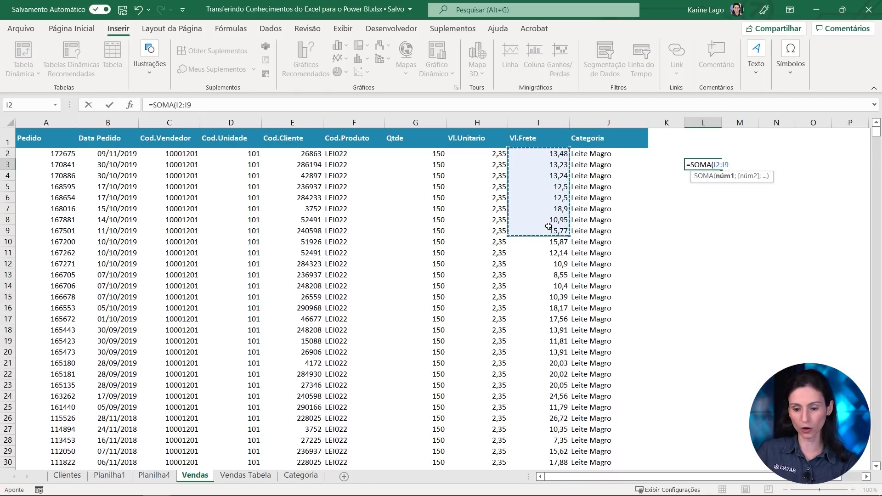
type(")")
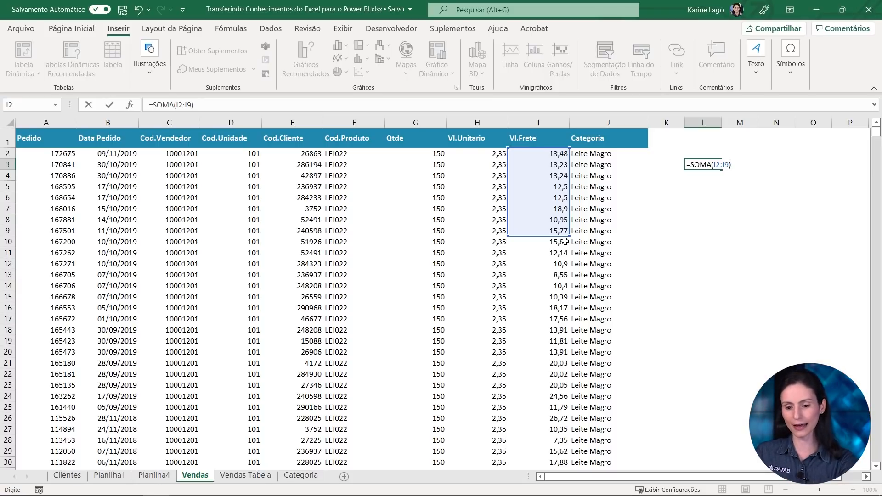
key("Return")
left_click(705, 166)
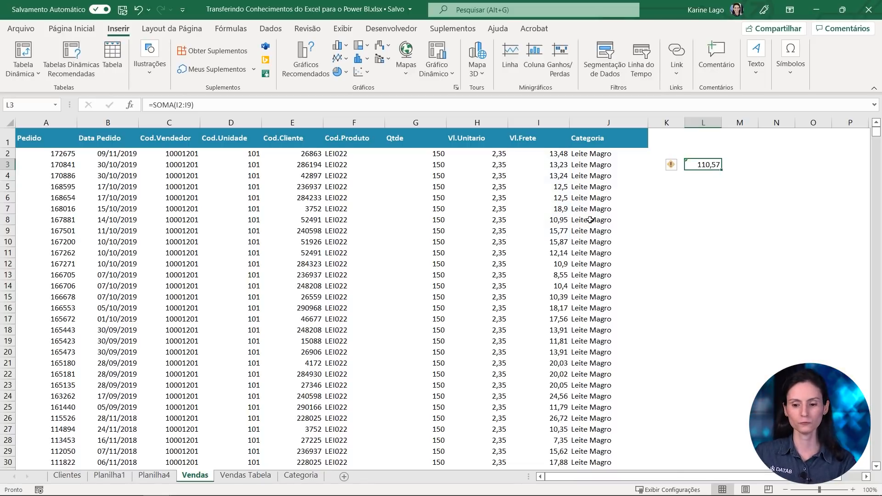
- Switch to Power BI and examine the first rows of the Vendas table, including the Cod.Vendedor and Cod.Cliente columns
key("alt+Tab")
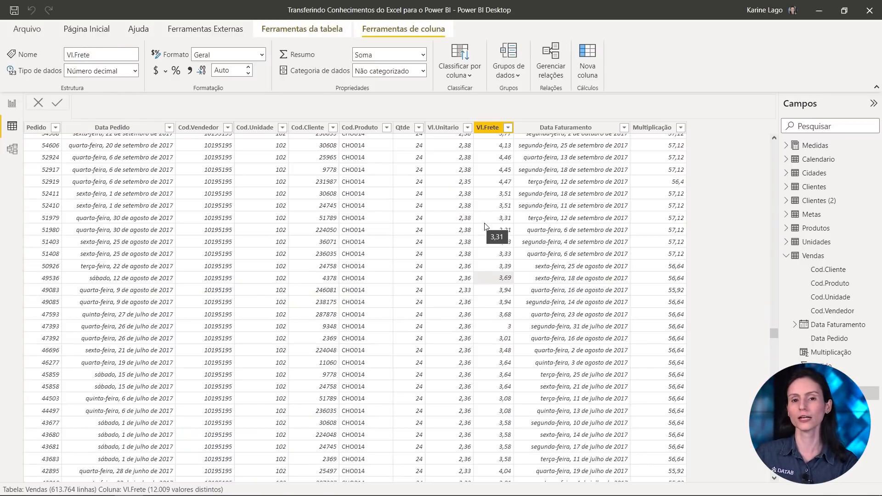
scroll(443, 148, "up", 6)
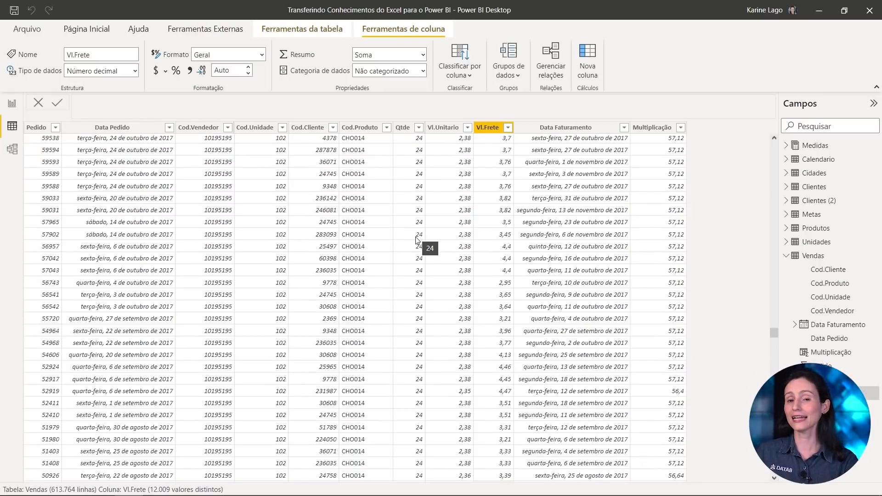
key("ctrl+Home")
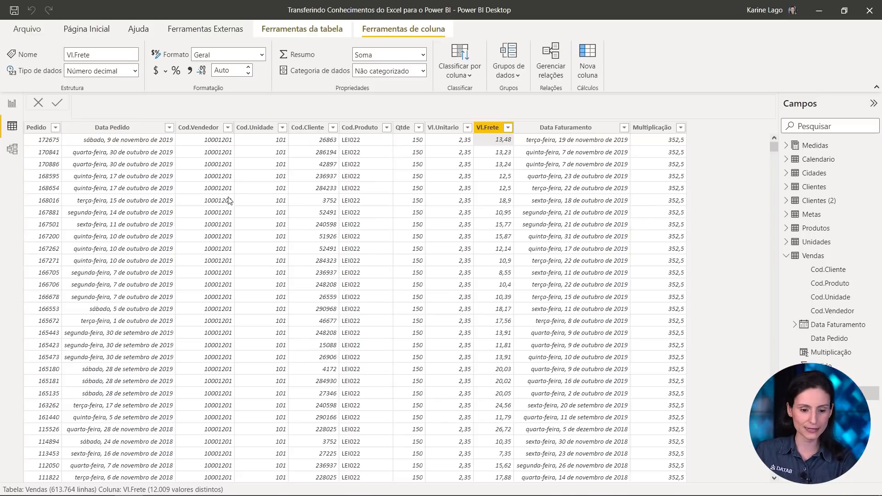
left_click(223, 142)
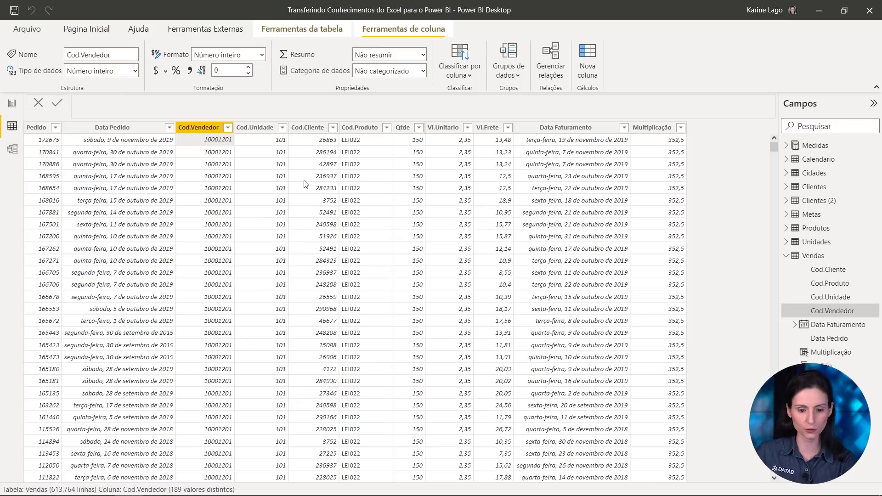
left_click(330, 146)
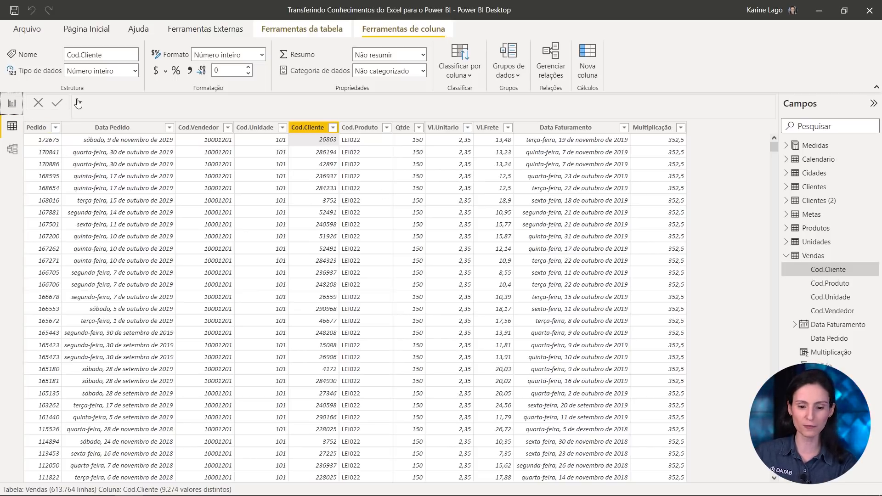
- Return to the report view and create a new measure in the Vendas table named Soma de Frete
left_click(12, 103)
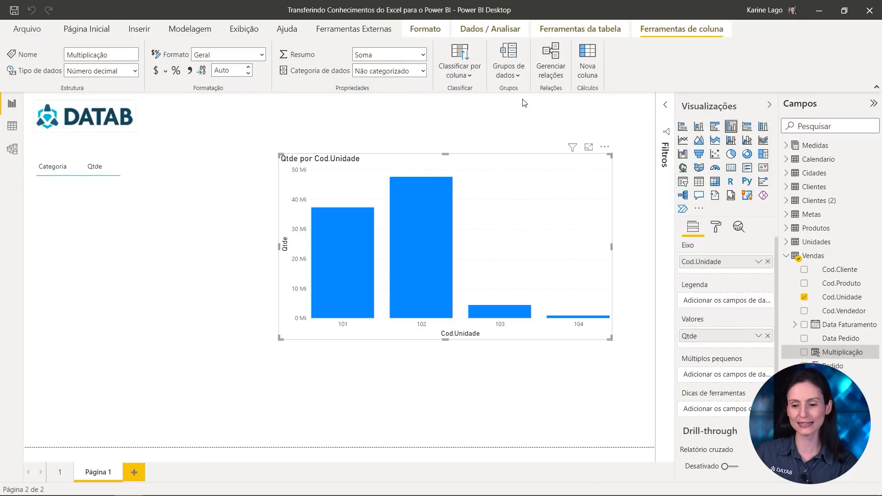
right_click(802, 261)
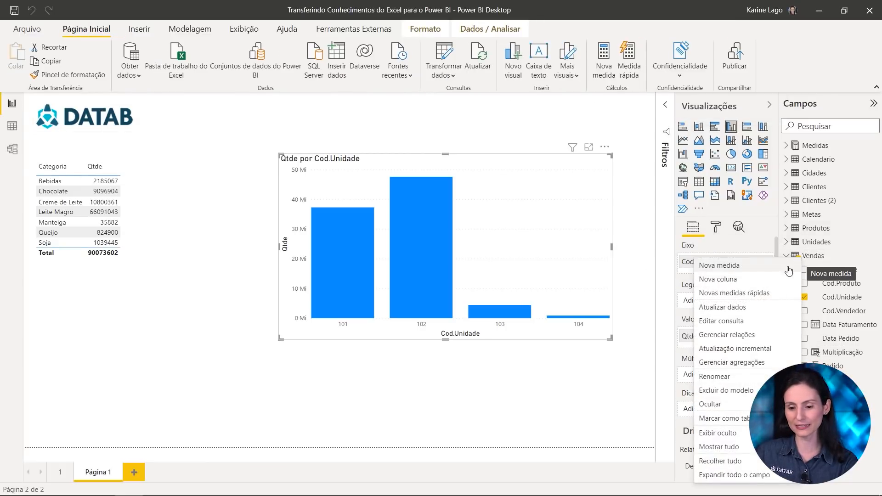
left_click(733, 267)
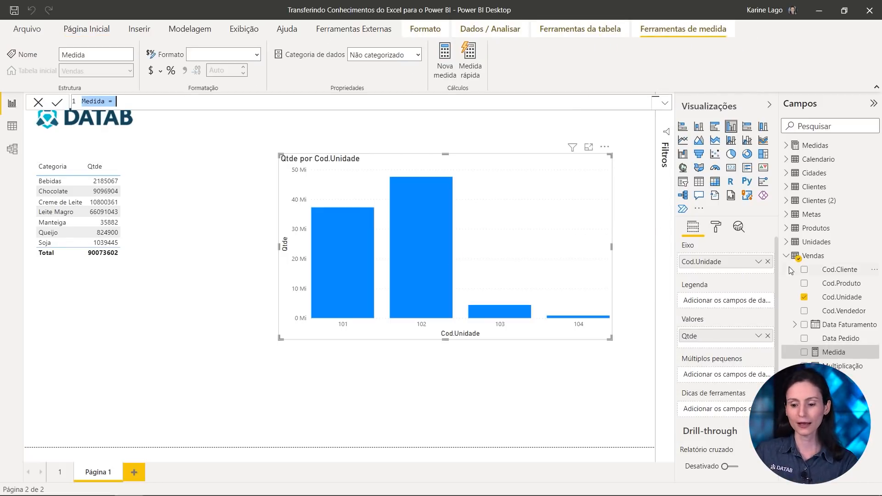
scroll(103, 106, "up", 5)
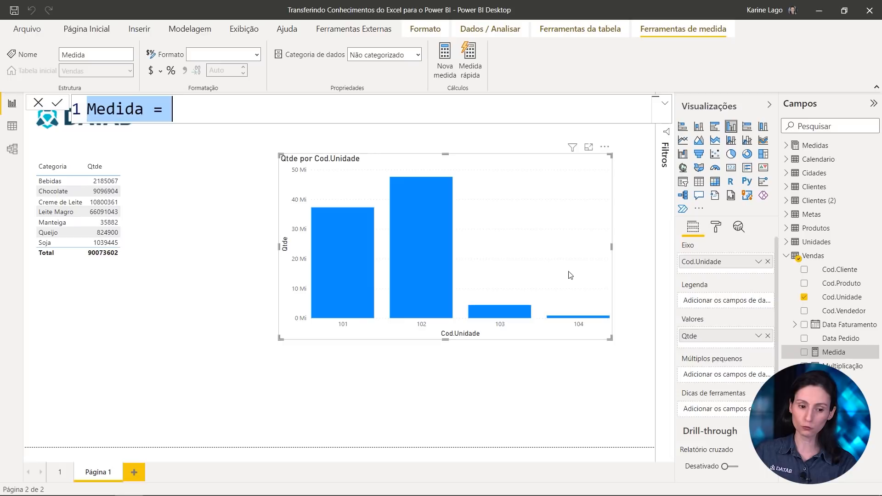
double_click(96, 120)
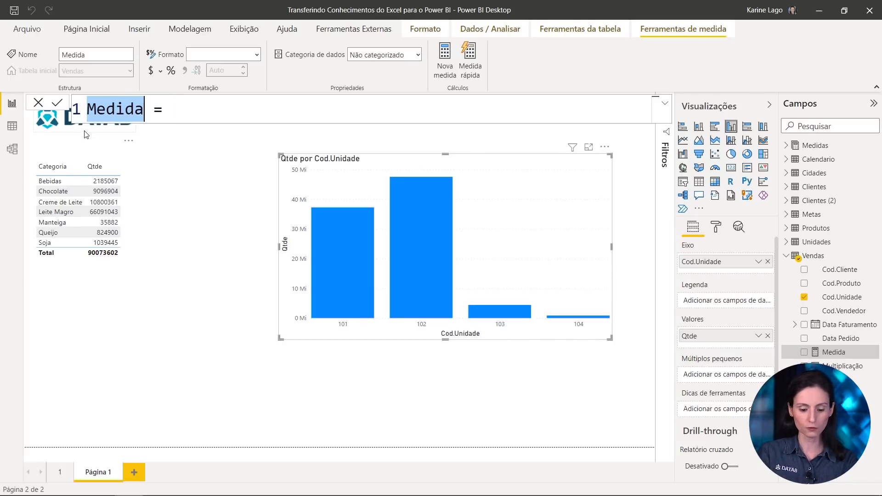
type("Soma de Fr")
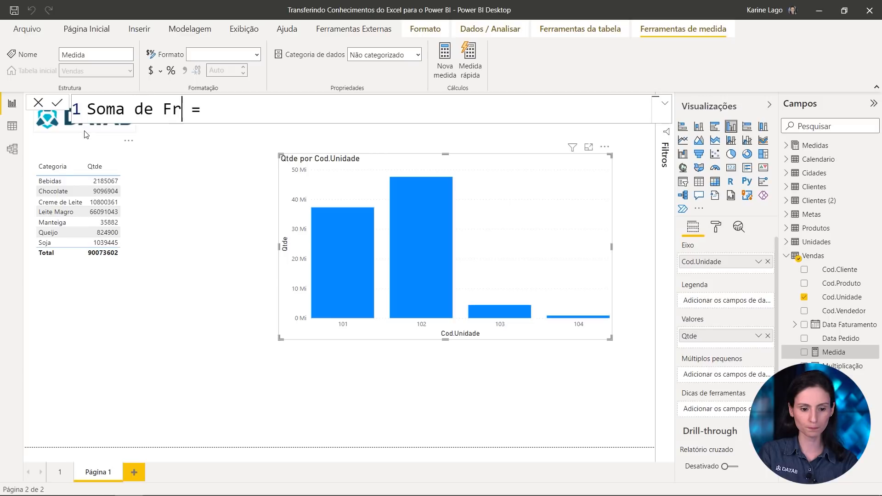
type("ete")
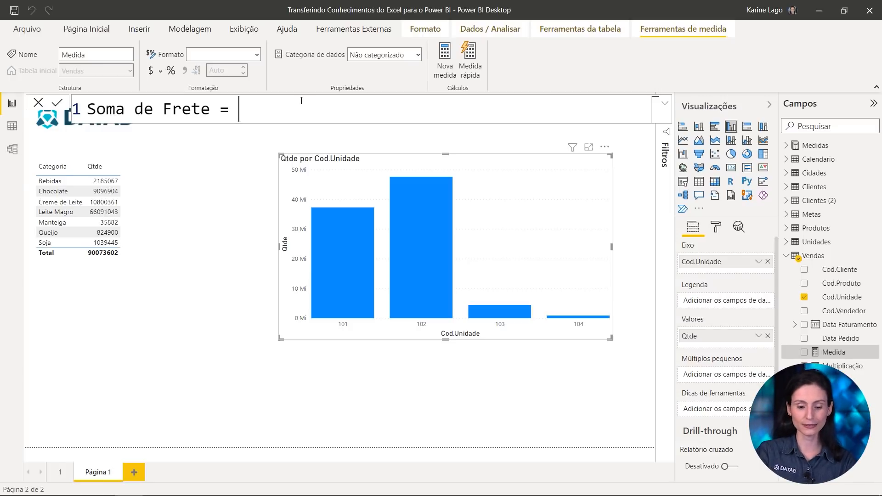
- Define the Soma de Frete measure as SUM(Vendas[Vl.Frete]) and commit it
type("SOM")
key("BackSpace")
key("BackSpace")
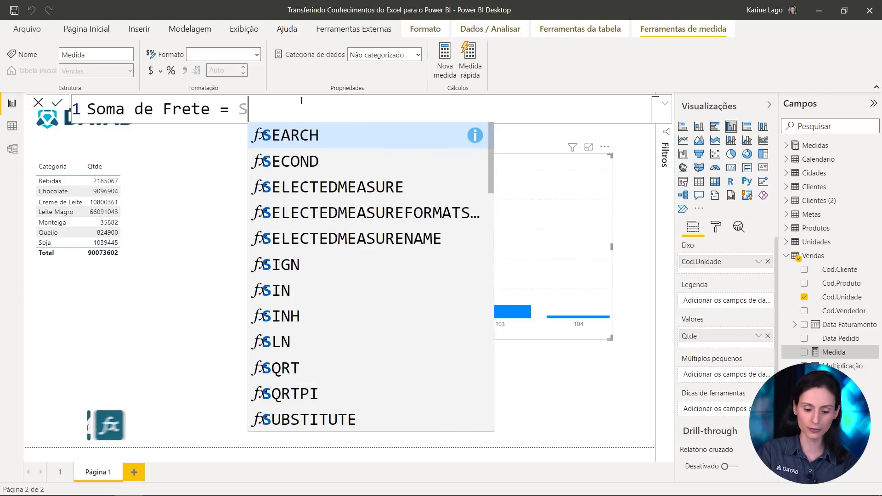
type("UM(")
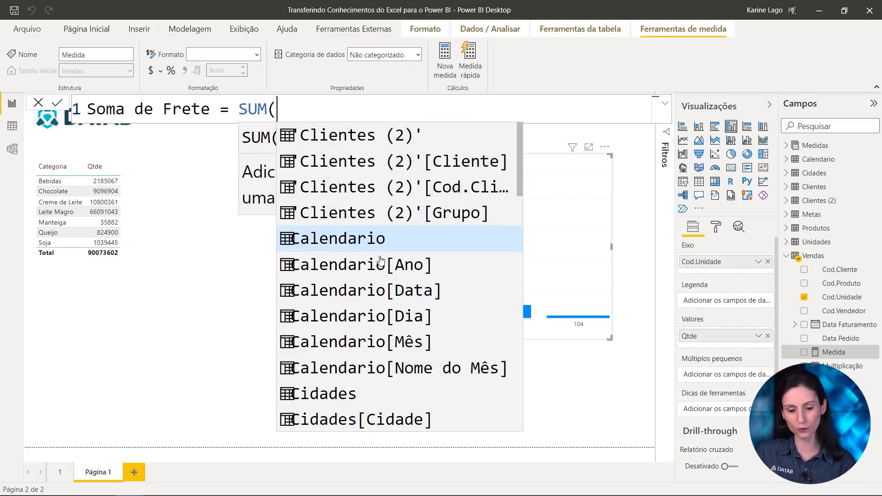
scroll(423, 344, "down", 2)
scroll(426, 352, "down", 1)
type("frete")
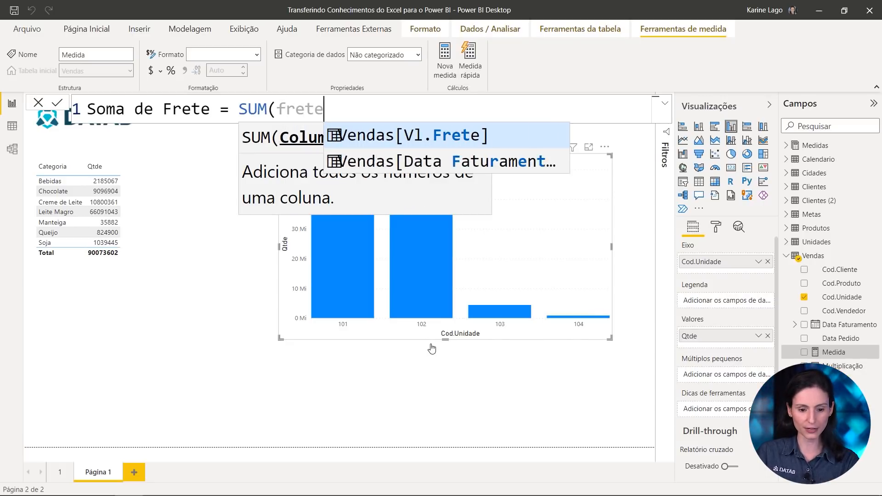
left_click(385, 134)
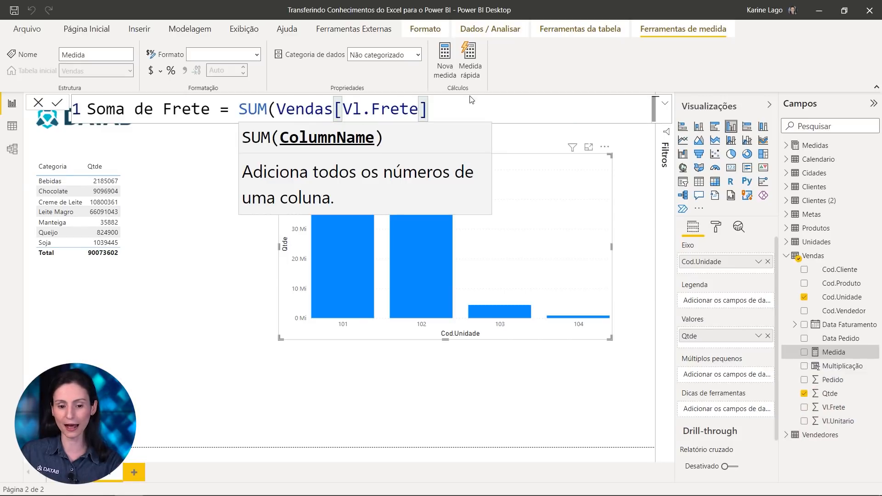
type(")")
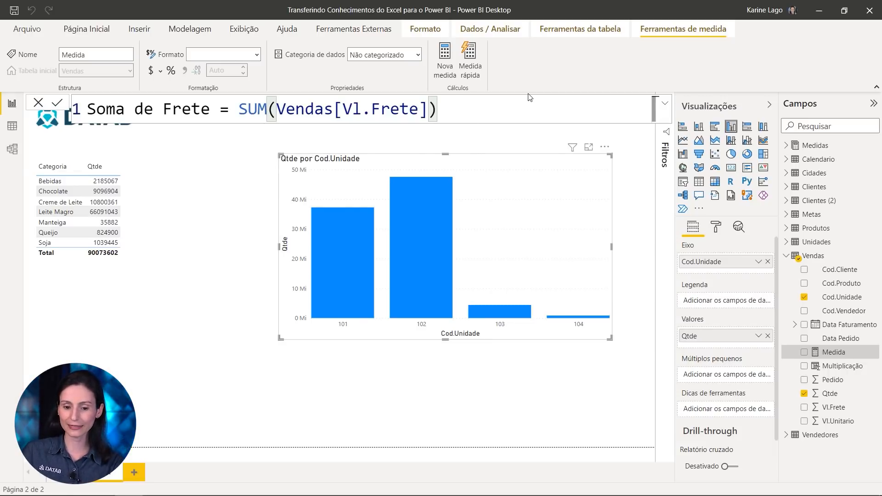
key("Return")
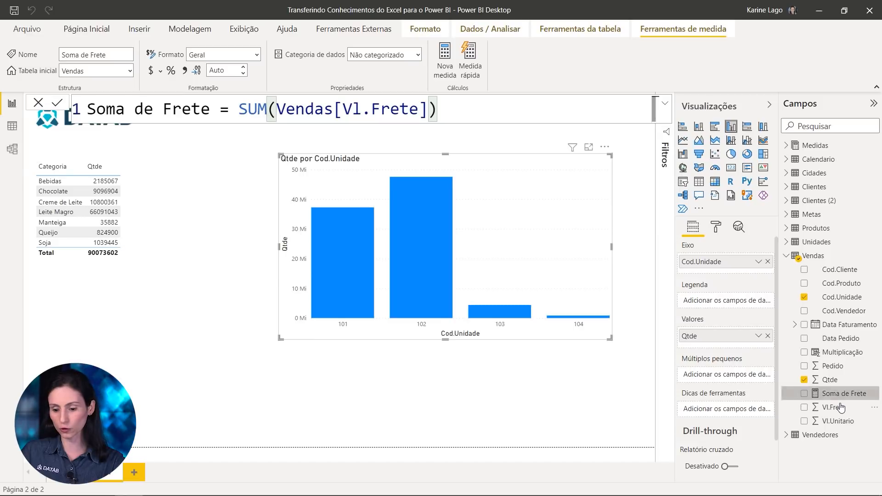
left_click_drag(809, 384, 875, 403)
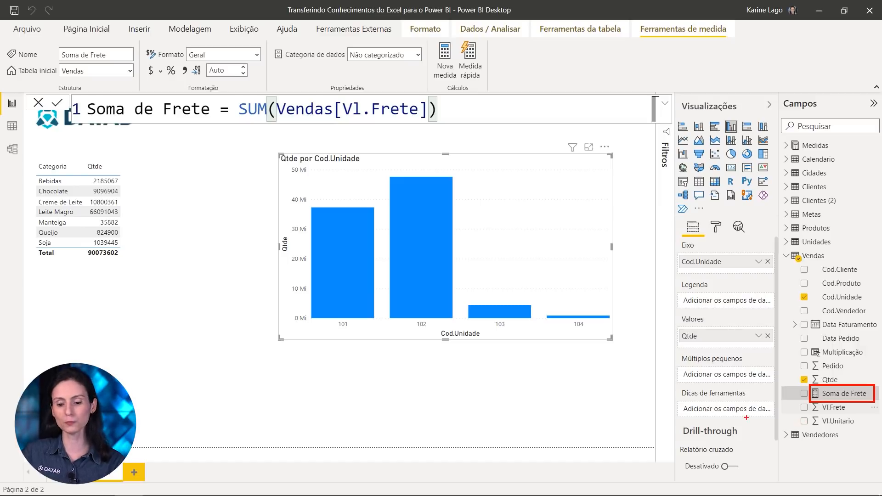
- Shrink the Qtde por Cod.Unidade column chart and place it below the Categoria table
mouse_move(549, 244)
left_mouse_down()
mouse_move(536, 266)
mouse_move(268, 379)
left_mouse_up()
left_click_drag(366, 260, 308, 296)
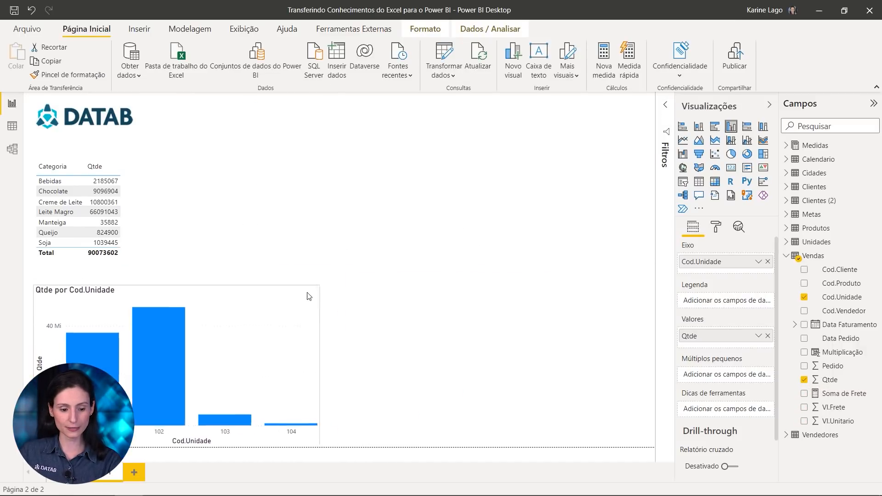
left_click(559, 195)
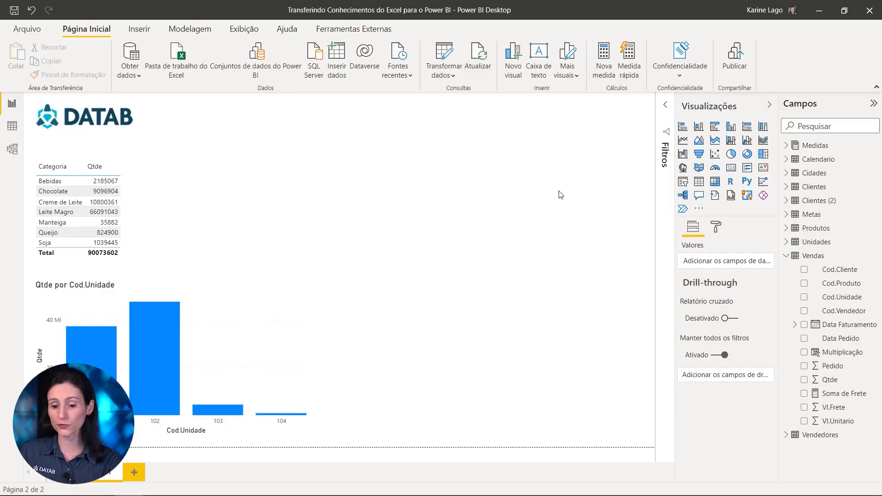
- Add an enlarged table visual showing the Soma de Frete measure in the free area beside the existing visuals
left_click(699, 183)
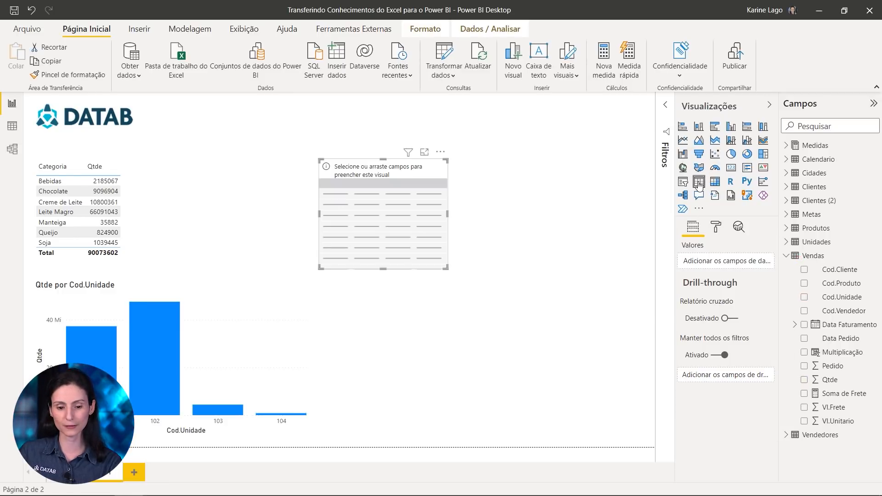
left_click_drag(446, 268, 527, 330)
left_click_drag(488, 293, 551, 279)
left_click_drag(845, 394, 749, 262)
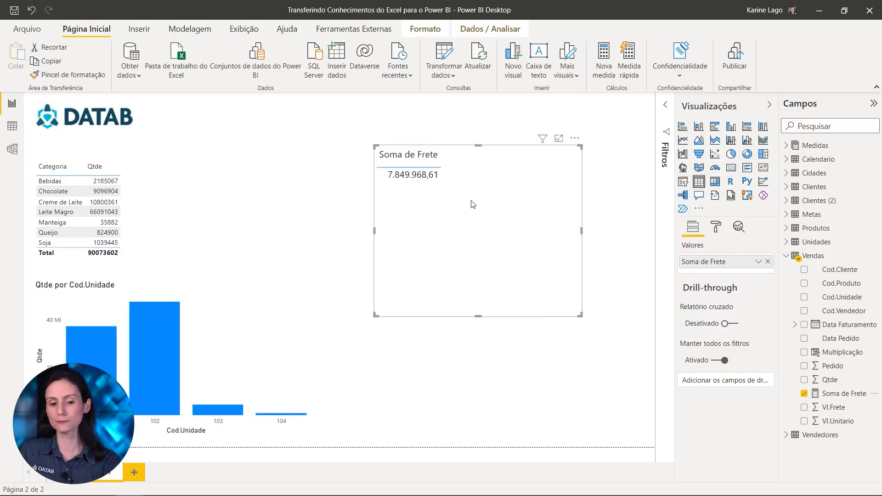
left_click_drag(473, 204, 480, 257)
left_click(504, 148)
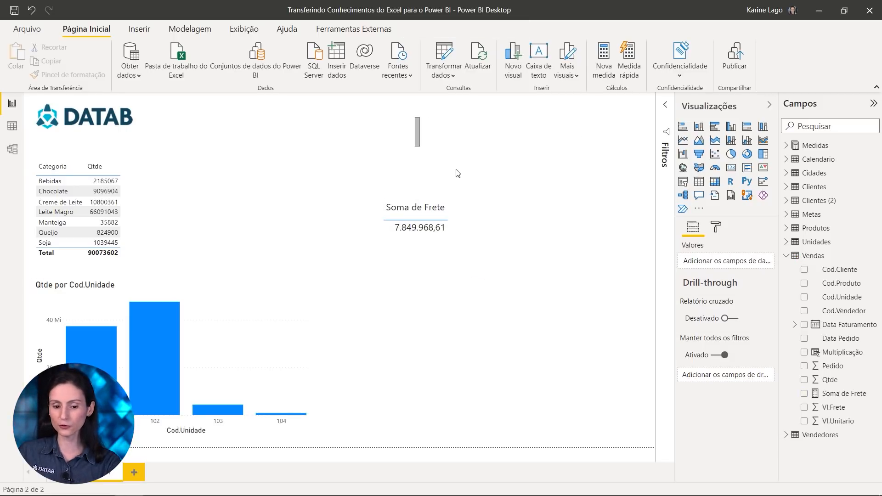
- Add a slicer for Cod.Cliente from the Vendas table above the Soma de Frete table
left_click(686, 187)
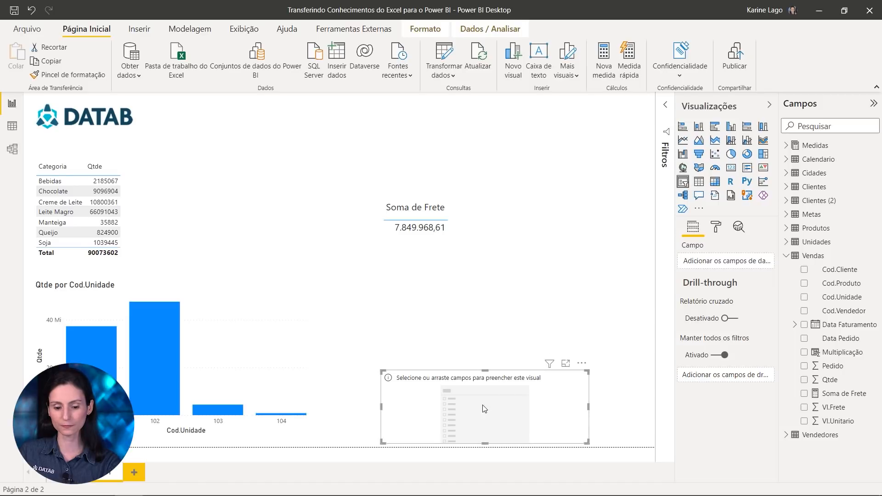
left_click_drag(482, 418, 482, 159)
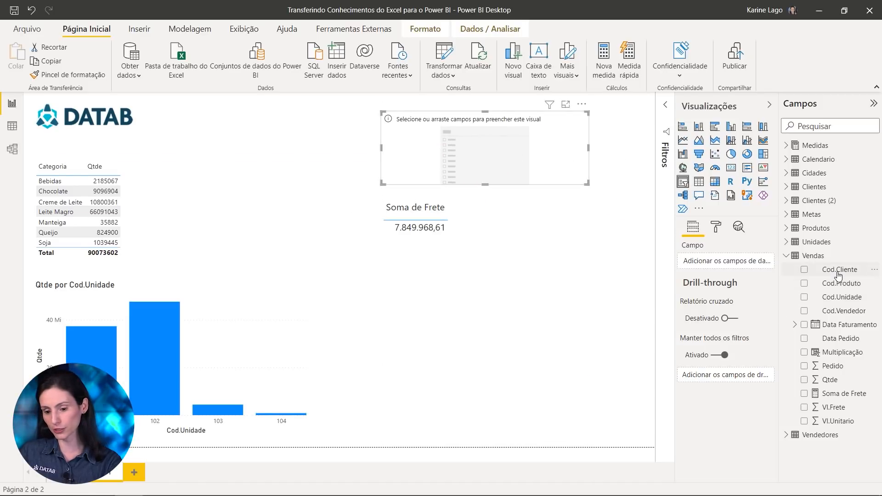
left_click_drag(840, 270, 734, 262)
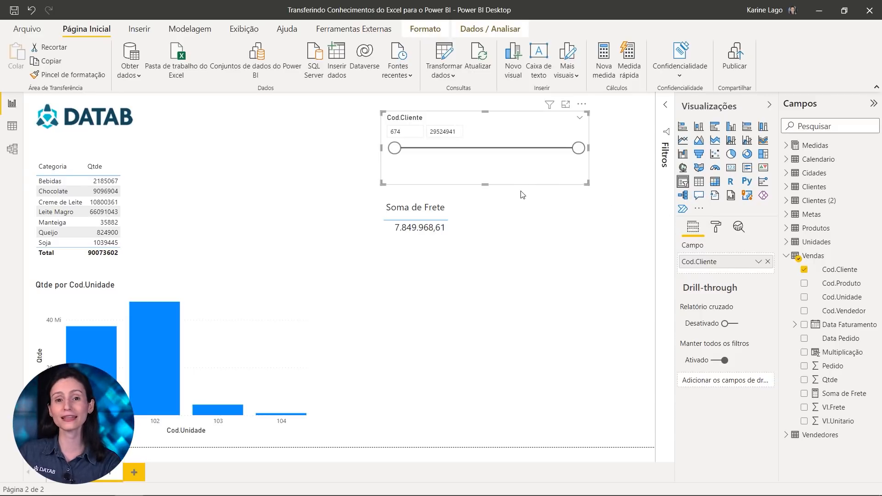
- Change the Cod.Cliente slicer to the Suspenso style and shrink it to fit just above the Soma de Frete table
left_click(579, 118)
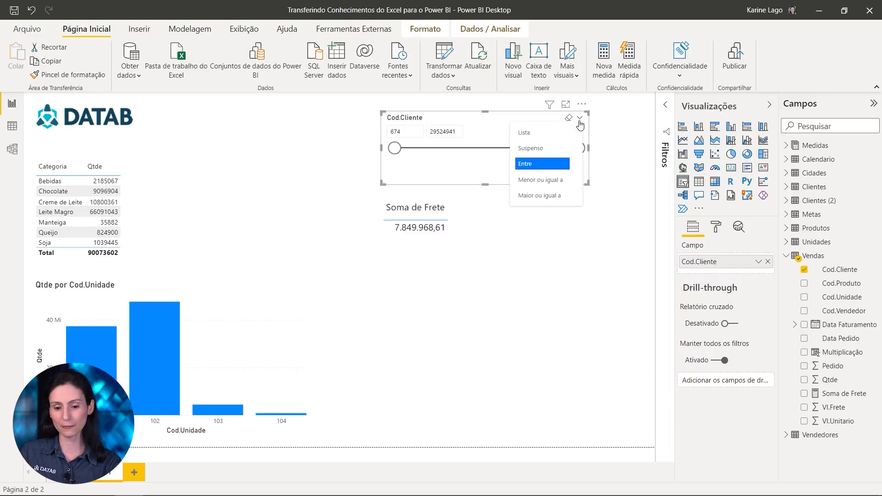
left_click(540, 154)
left_click(443, 133)
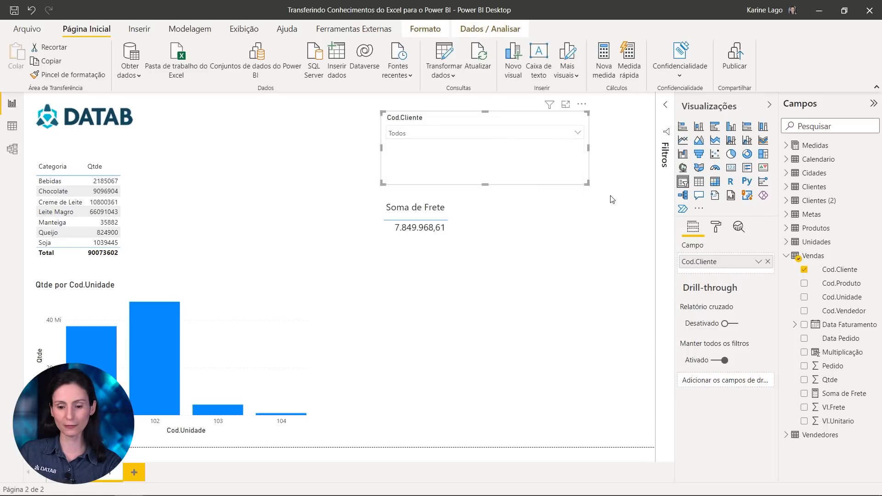
left_click_drag(586, 183, 482, 192)
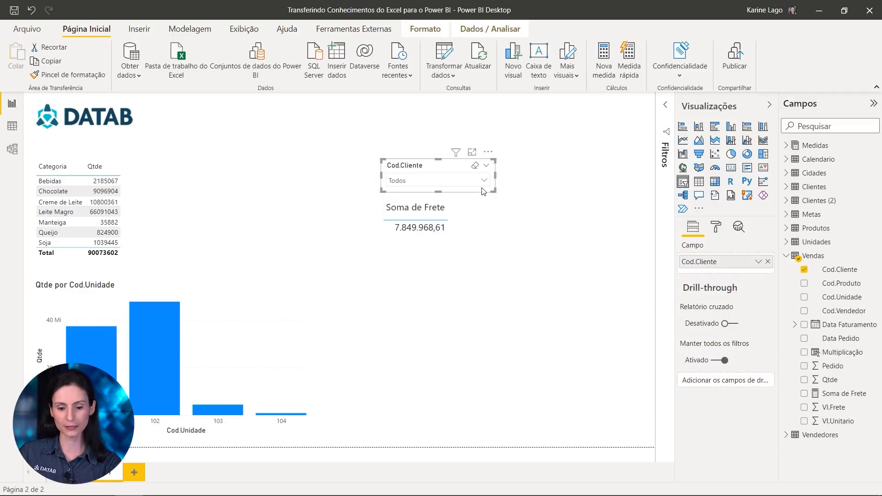
- Filter the report page to a single client code with the Cod.Cliente slicer
left_click(433, 182)
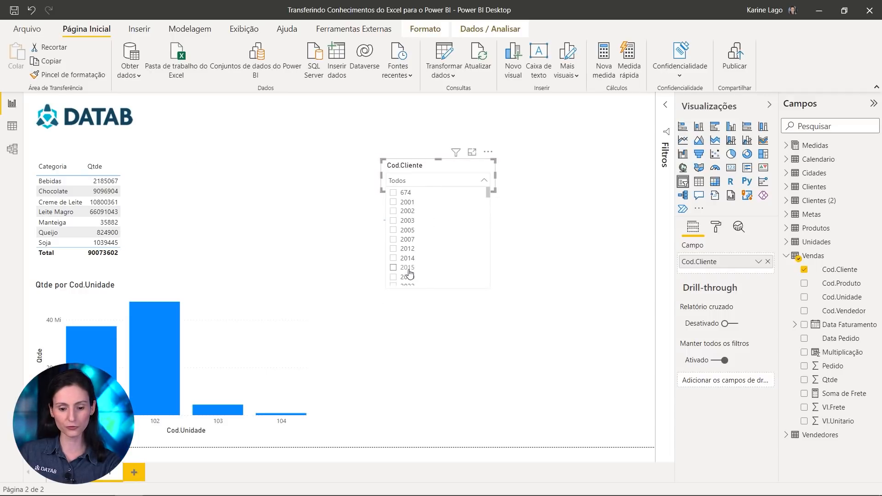
scroll(419, 265, "down", 5)
scroll(419, 266, "down", 2)
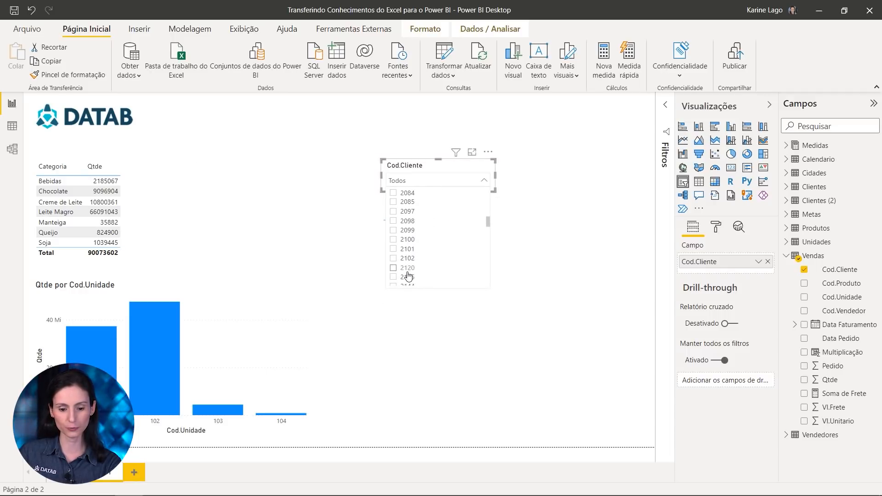
left_click(404, 268)
left_click(498, 178)
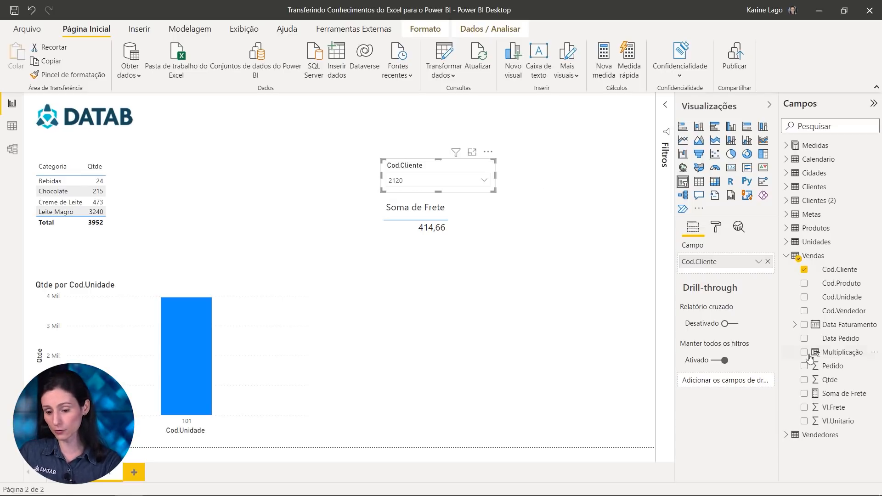
- Try AVERAGE in place of SUM in the Soma de Frete measure's formula
left_click(843, 394)
double_click(257, 112)
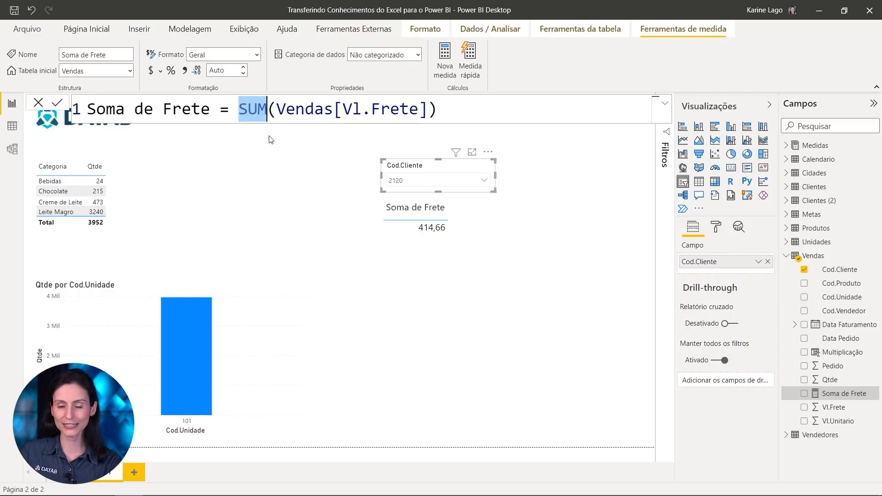
type("AVERAGE")
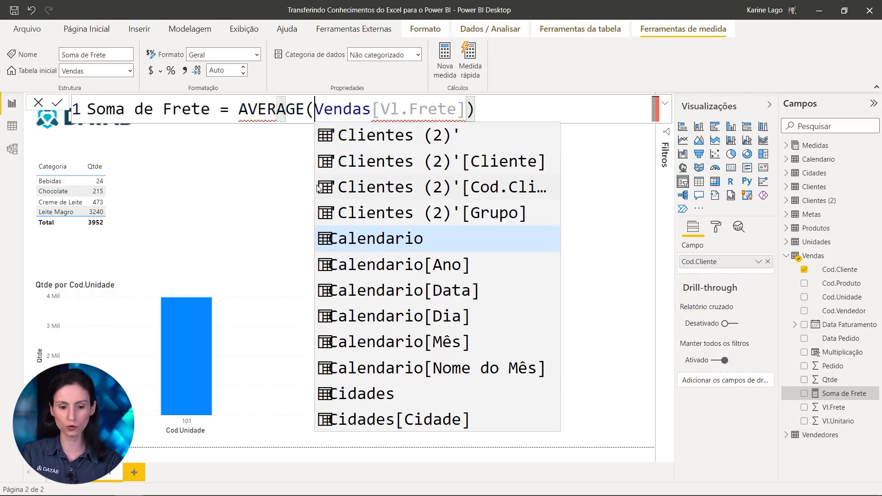
- Try MAX as the function in the Soma de Frete measure's formula
key("Left")
key("ctrl+shift+Left")
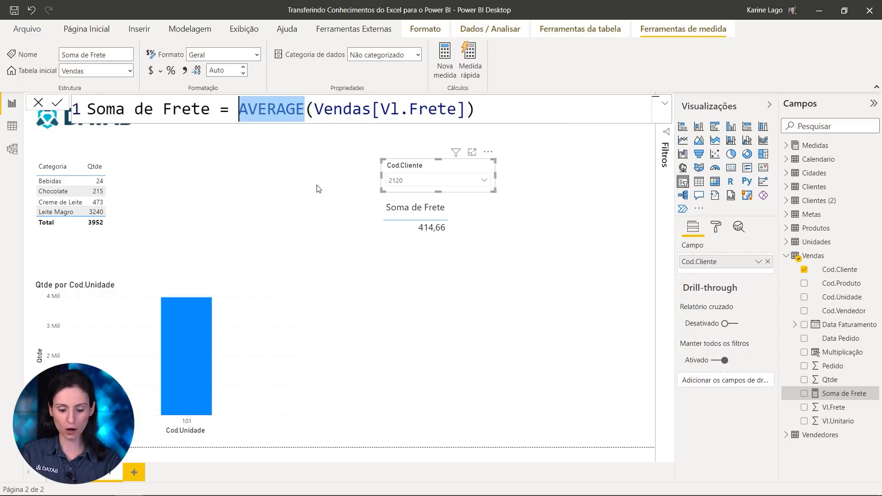
type("MAR")
key("BackSpace")
type("X")
key("Right")
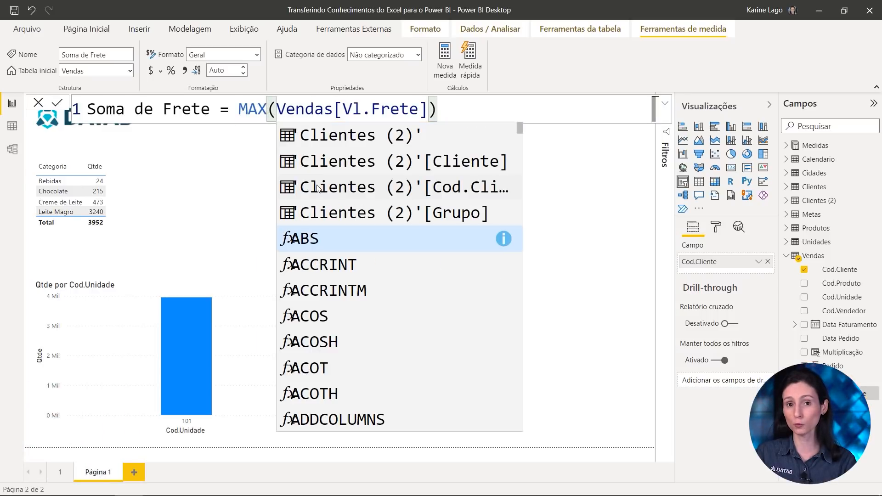
- Try IF as the function in the Soma de Frete measure's formula
key("Left")
key("ctrl+shift+Left")
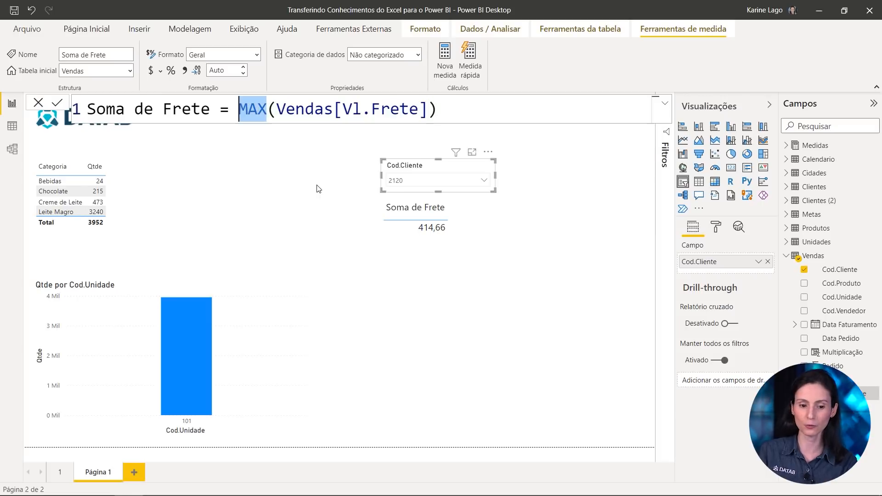
type("IF")
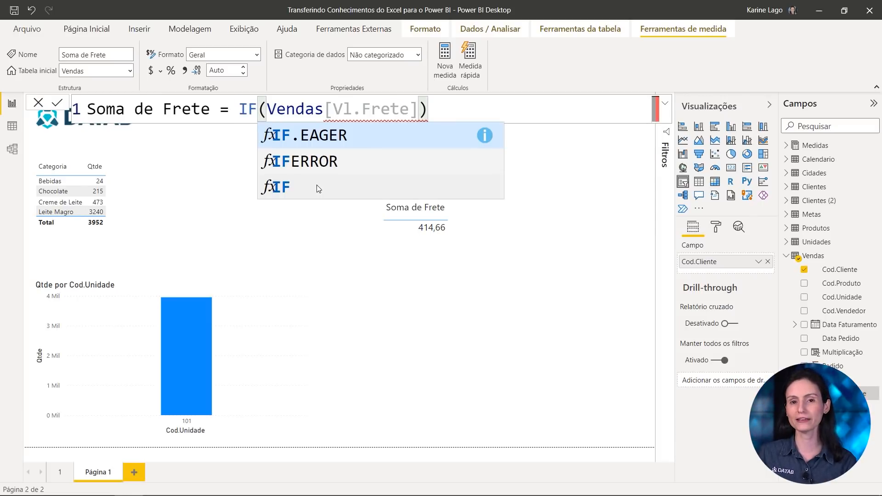
- Undo the function replacements in the Soma de Frete formula back to SUM
key("ctrl+z")
key("ctrl+z")
key("ctrl+z")
key("ctrl+z")
key("ctrl+z")
key("ctrl+z")
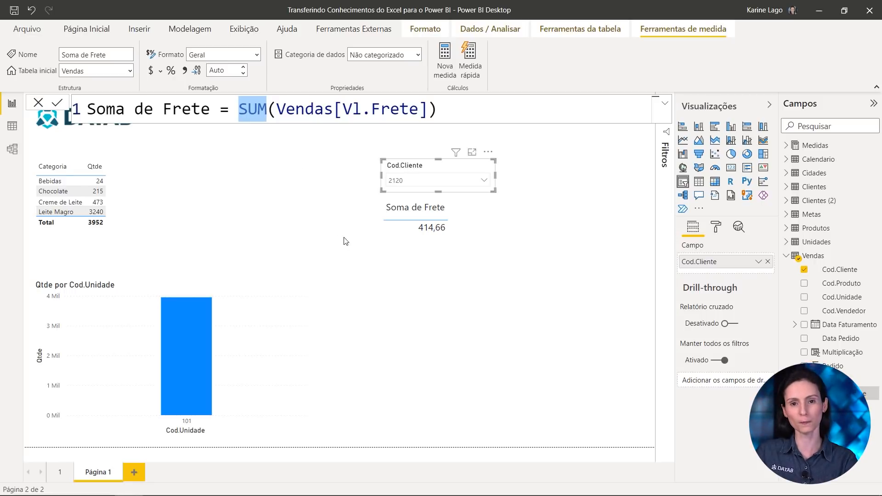
- Leave the formula and examine the Multiplicação calculated column in the data view of the Vendas table
left_click(540, 246)
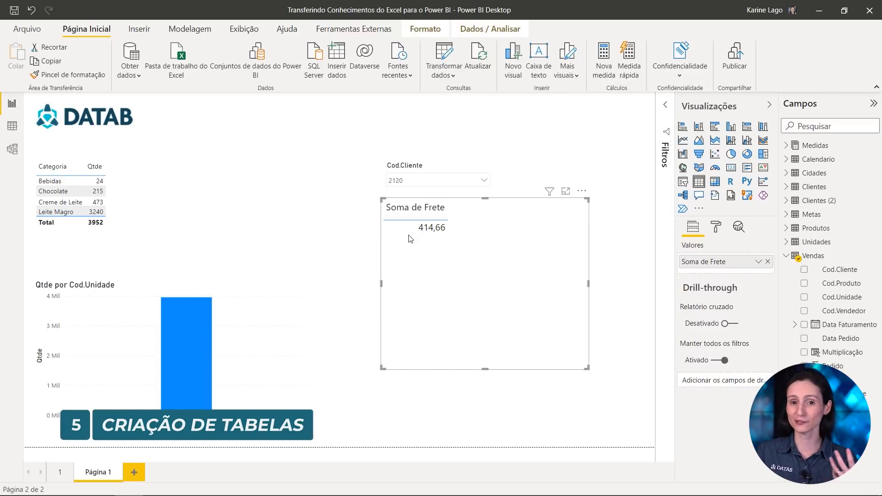
left_click(12, 125)
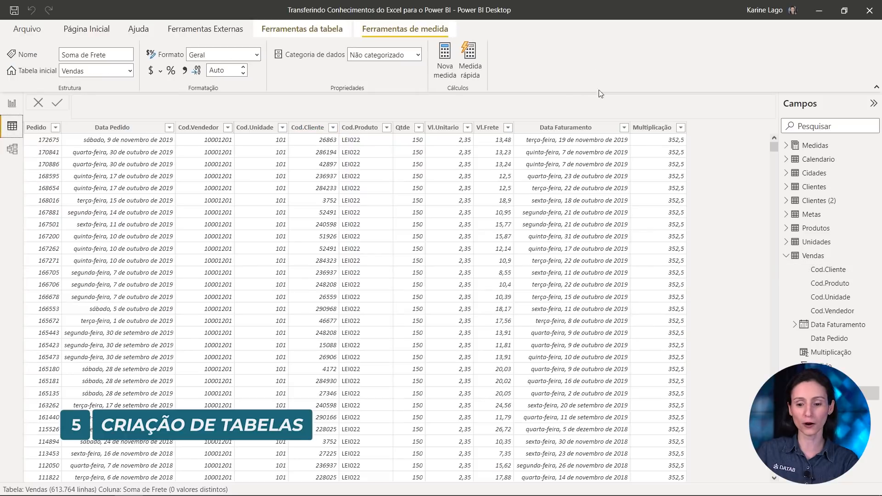
left_click(652, 127)
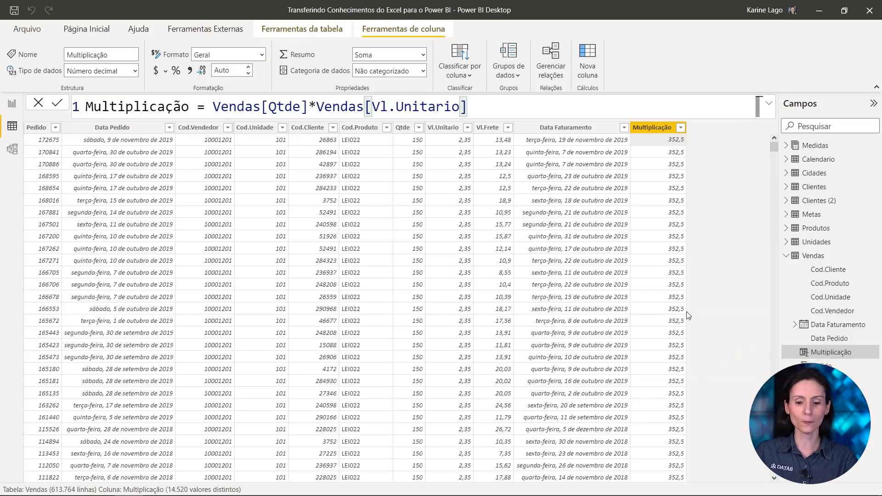
- Switch to Excel and inspect the Coluna1 formula in cell J2 of the Vendas Tabela sheet
key("alt+Tab")
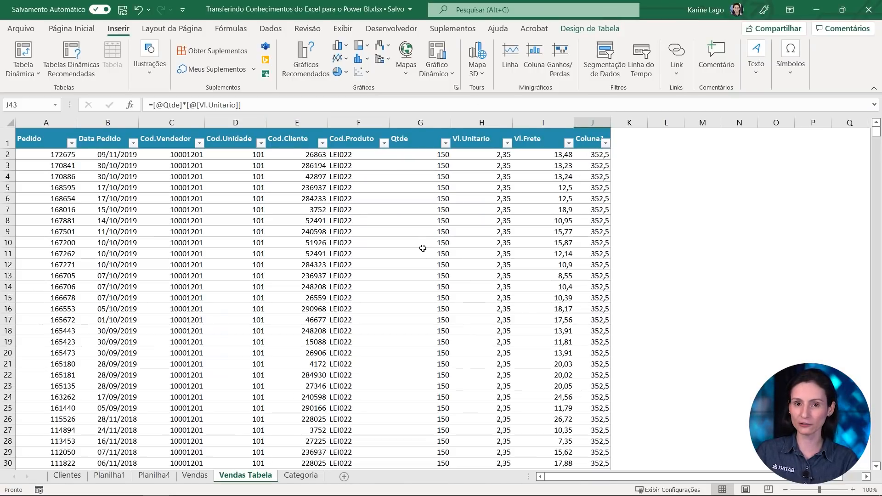
left_click(422, 251)
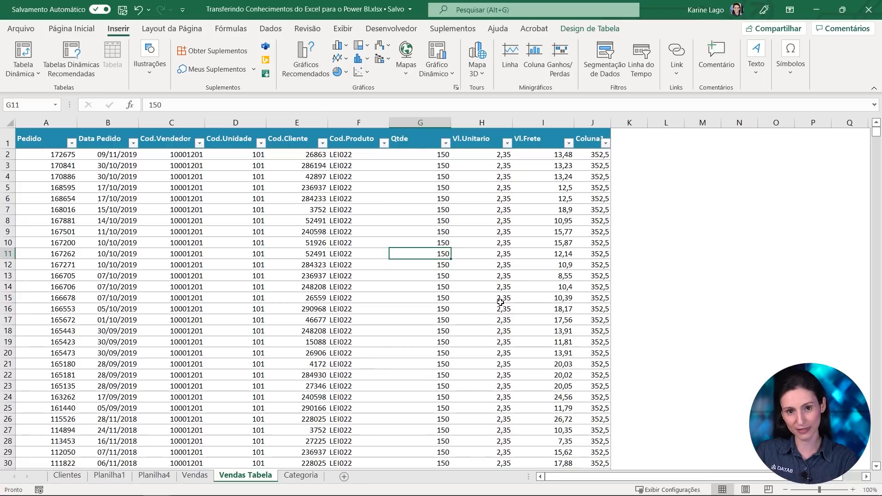
left_click(623, 151)
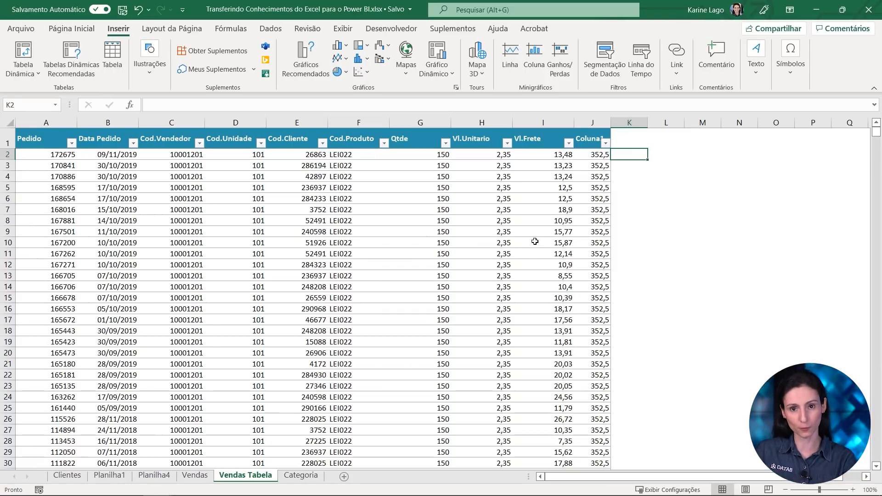
double_click(599, 158)
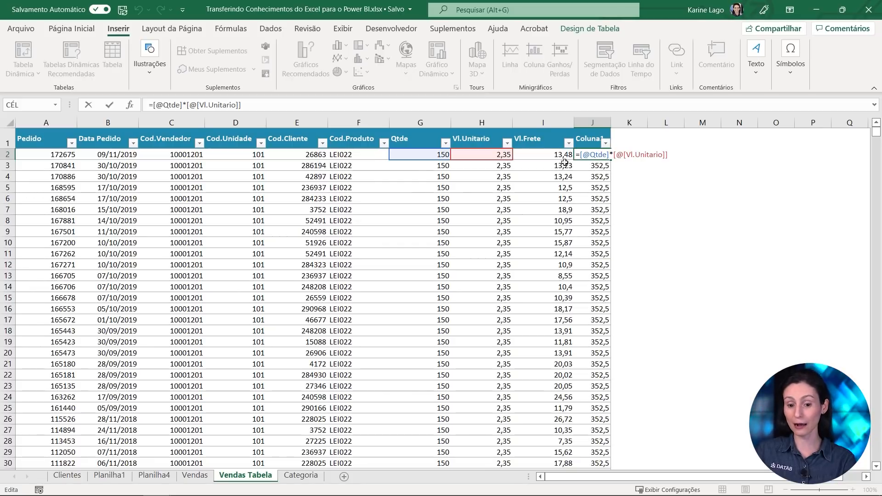